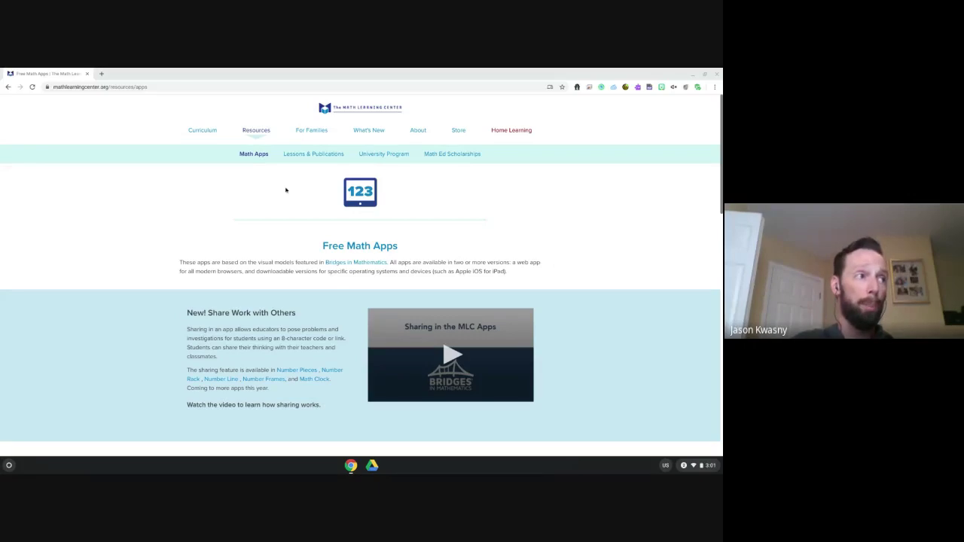
Browse the list of free math apps on the Math Learning Center resources page
{"action": "mouse_move", "coordinate": [201, 134]}
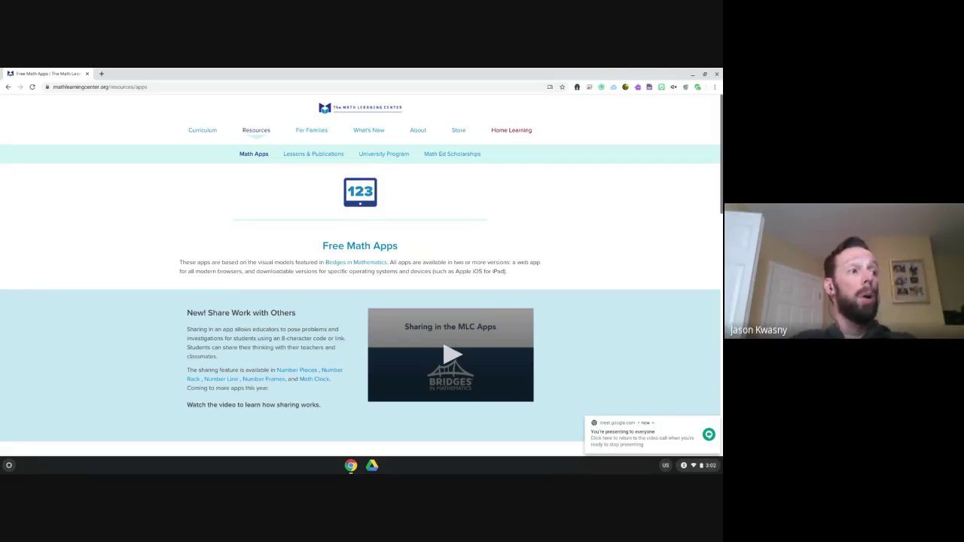
{"action": "scroll", "coordinate": [259, 216], "scroll_direction": "down", "scroll_amount": 2}
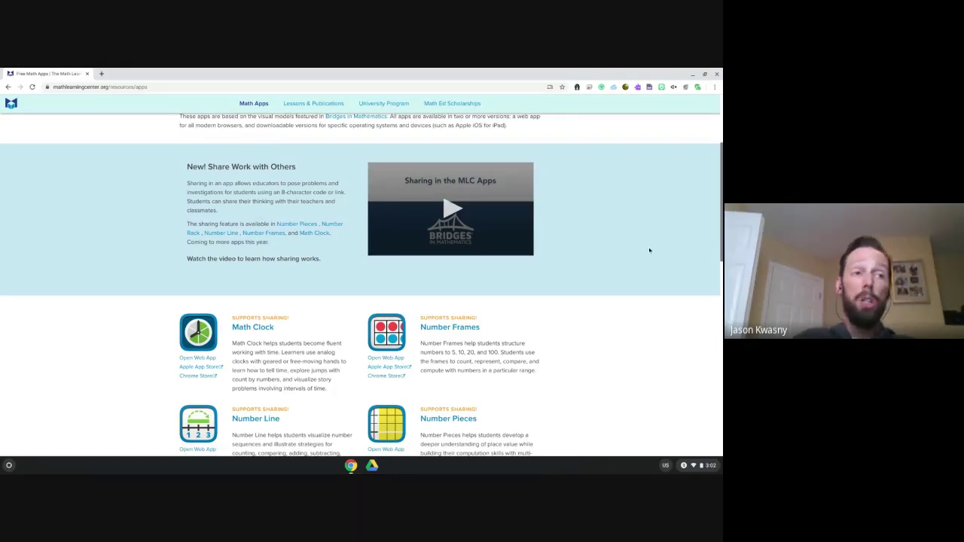
{"action": "scroll", "coordinate": [651, 249], "scroll_direction": "down", "scroll_amount": 2}
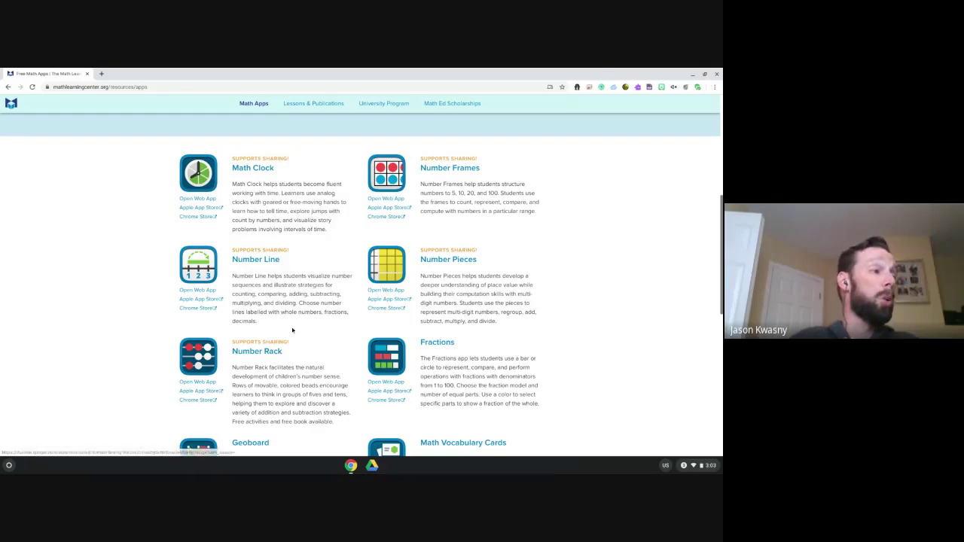
Pin the installed Number Frames app to the Chromebook shelf and return to the browser page
{"action": "left_click", "coordinate": [9, 466]}
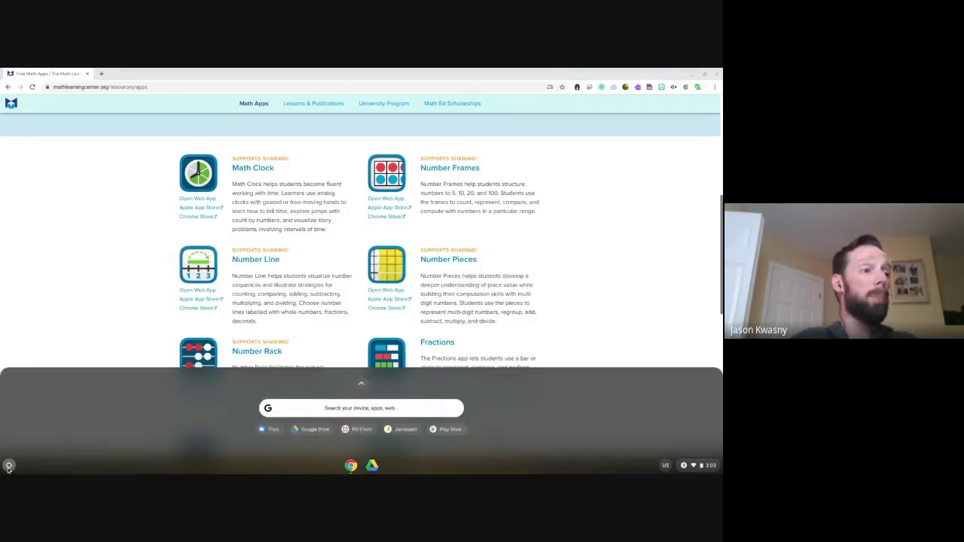
{"action": "left_click", "coordinate": [362, 385]}
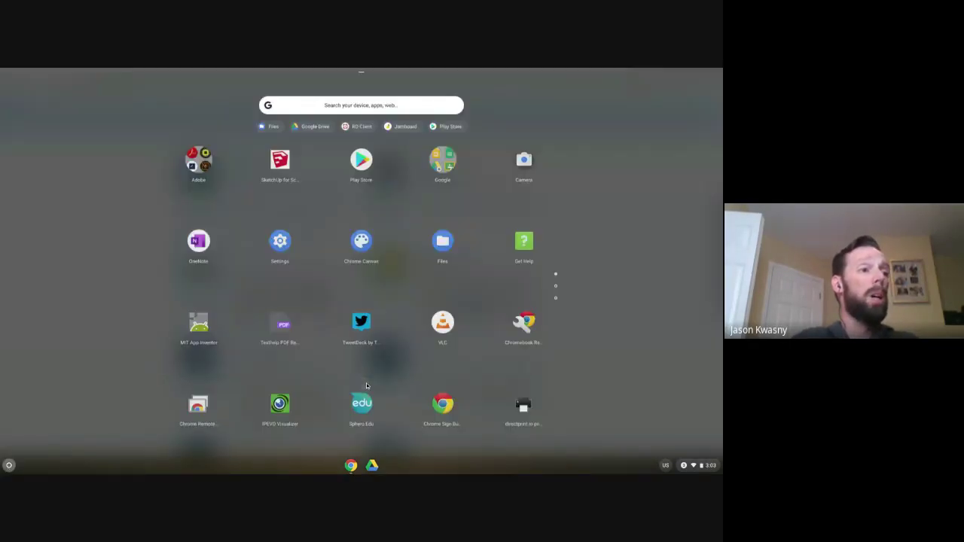
{"action": "scroll", "coordinate": [425, 339], "scroll_direction": "down", "scroll_amount": 2}
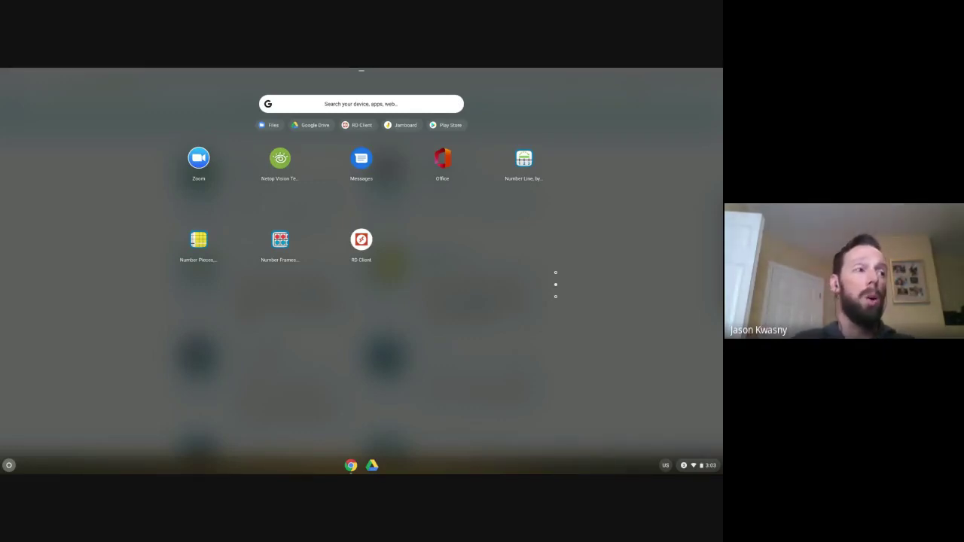
{"action": "right_click", "coordinate": [298, 255]}
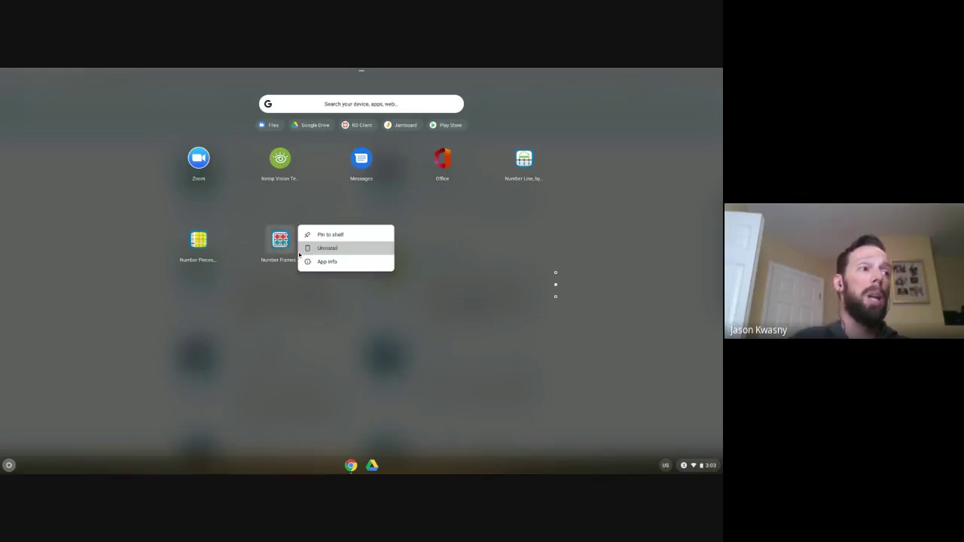
{"action": "left_click", "coordinate": [329, 234]}
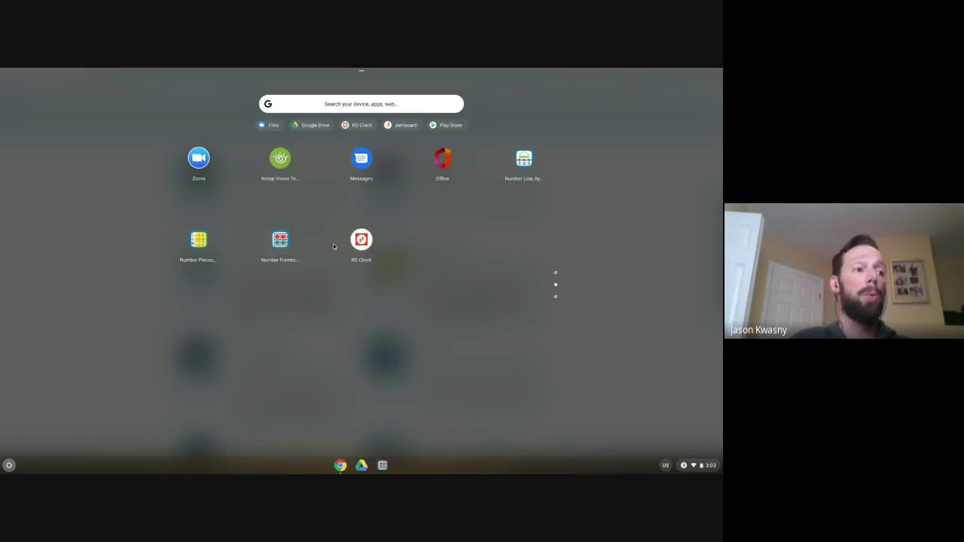
{"action": "left_click", "coordinate": [383, 465]}
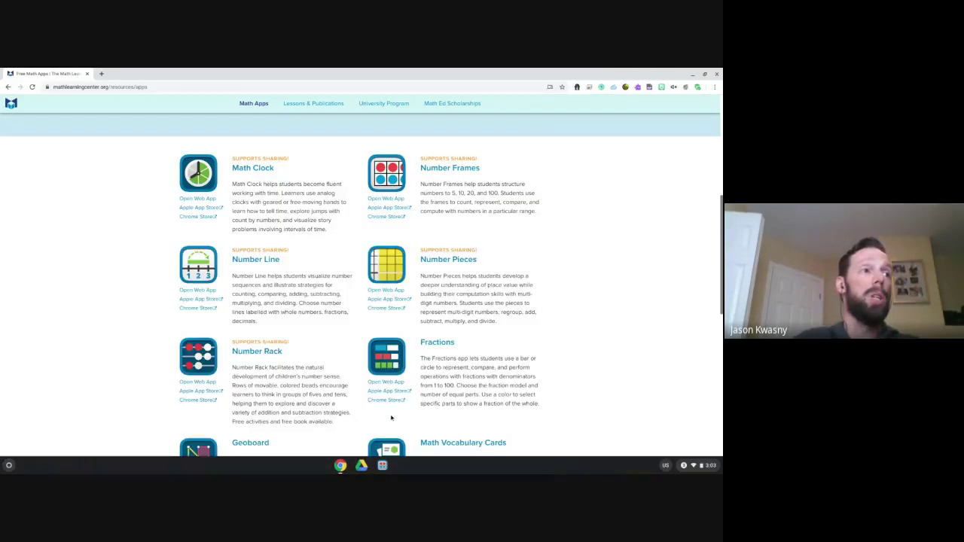
Open the Number Frames information page, enlarge the page text, and review the description and App Features list
{"action": "left_click", "coordinate": [435, 169]}
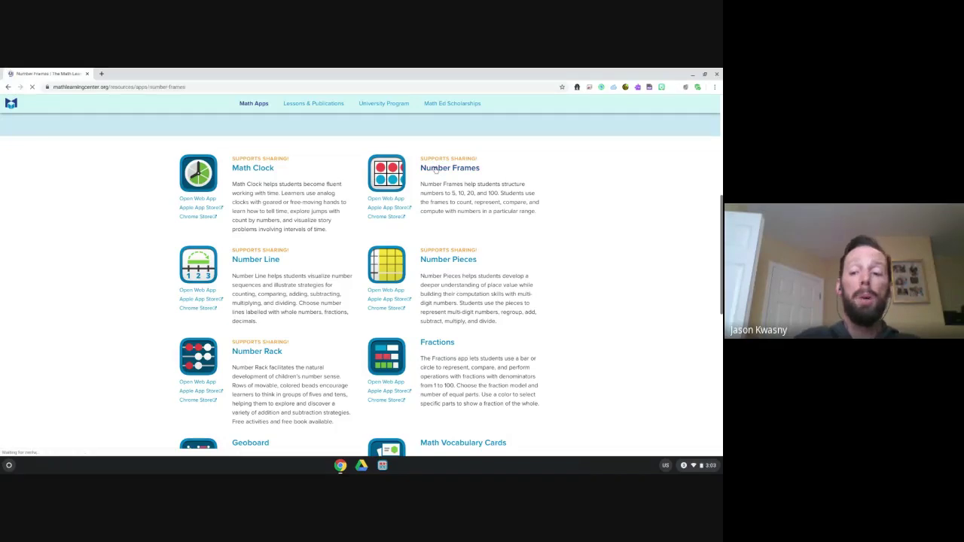
{"action": "key", "text": "ctrl+plus"}
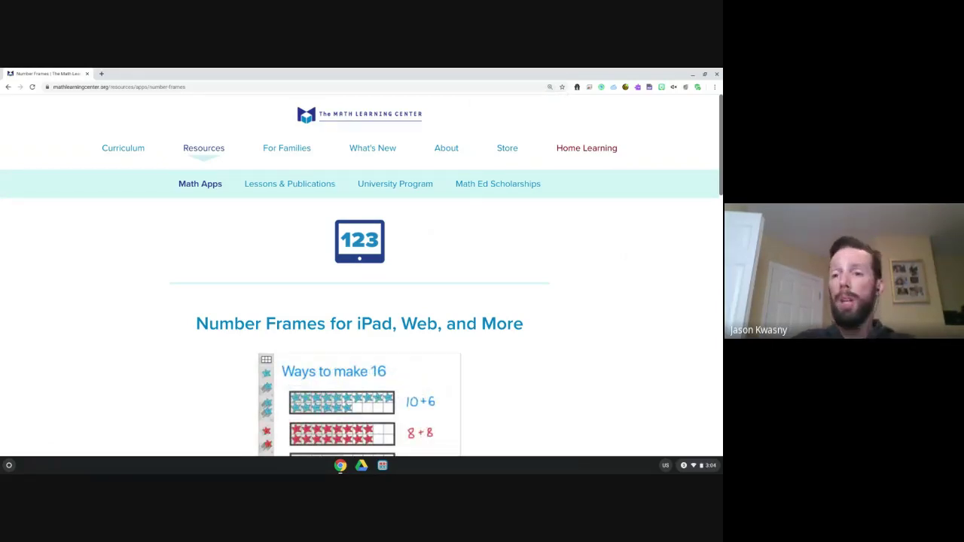
{"action": "scroll", "coordinate": [361, 302], "scroll_direction": "down", "scroll_amount": 5}
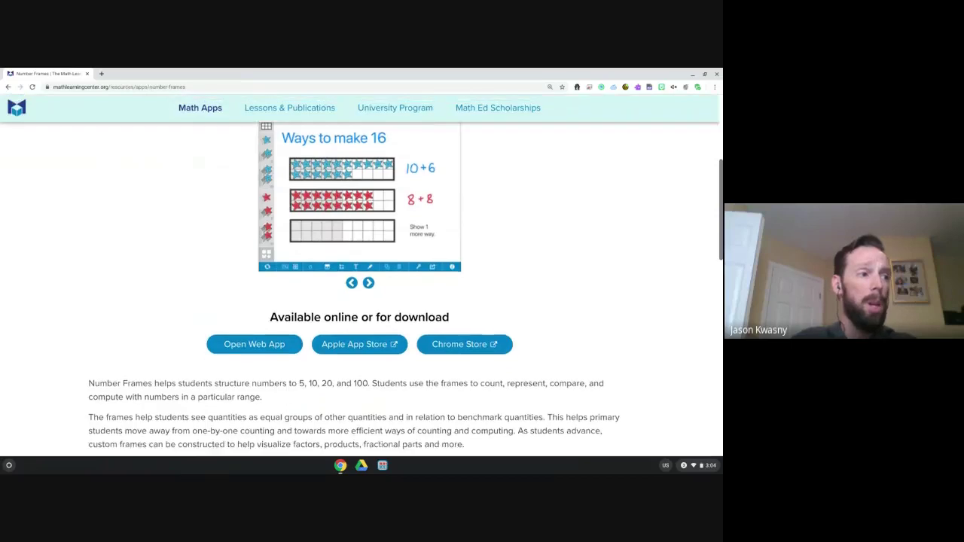
{"action": "scroll", "coordinate": [361, 302], "scroll_direction": "up", "scroll_amount": 1}
{"action": "scroll", "coordinate": [362, 301], "scroll_direction": "up", "scroll_amount": 3}
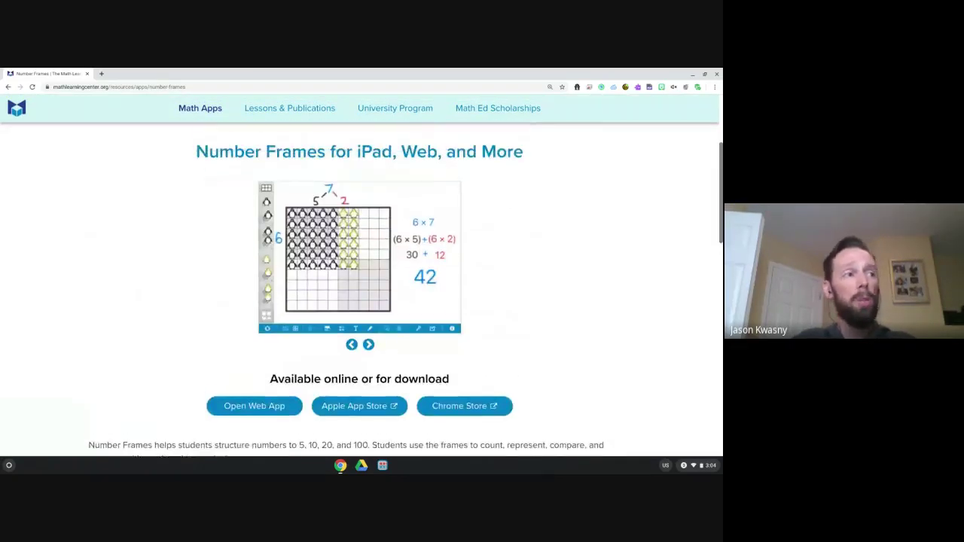
{"action": "scroll", "coordinate": [361, 301], "scroll_direction": "down", "scroll_amount": 3}
{"action": "scroll", "coordinate": [362, 301], "scroll_direction": "down", "scroll_amount": 2}
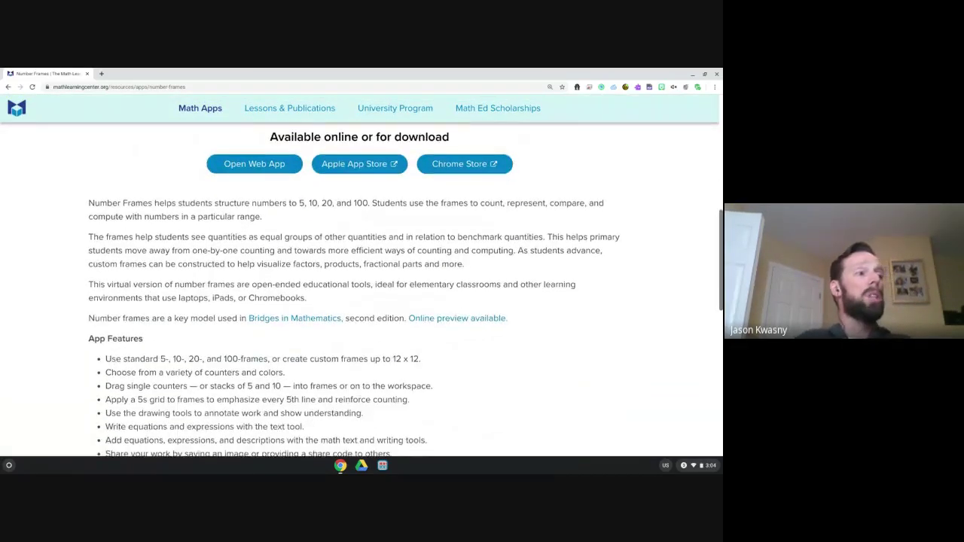
{"action": "scroll", "coordinate": [362, 301], "scroll_direction": "down", "scroll_amount": 1}
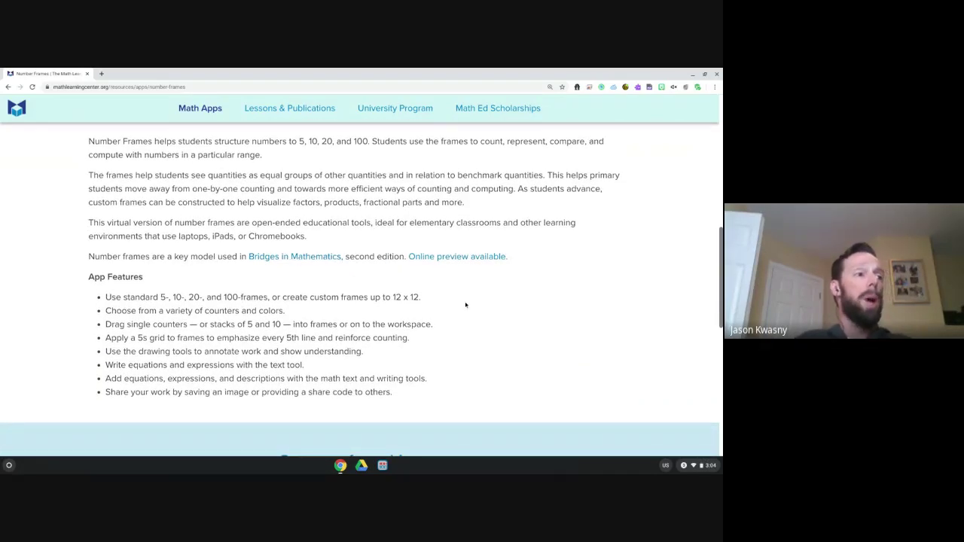
{"action": "scroll", "coordinate": [466, 305], "scroll_direction": "down", "scroll_amount": 4}
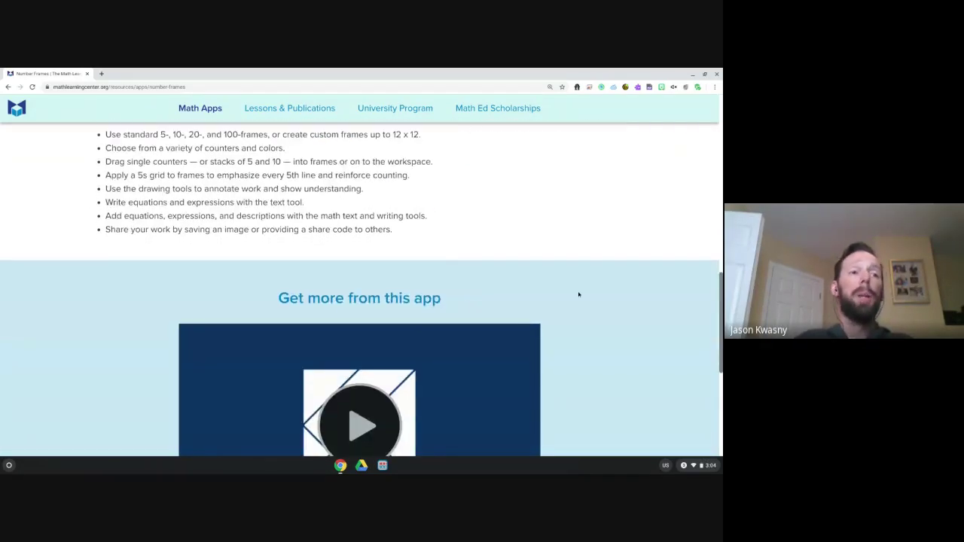
Play the "Get more from this app" tutorial video and skip ahead past its opening
{"action": "scroll", "coordinate": [611, 290], "scroll_direction": "down", "scroll_amount": 3}
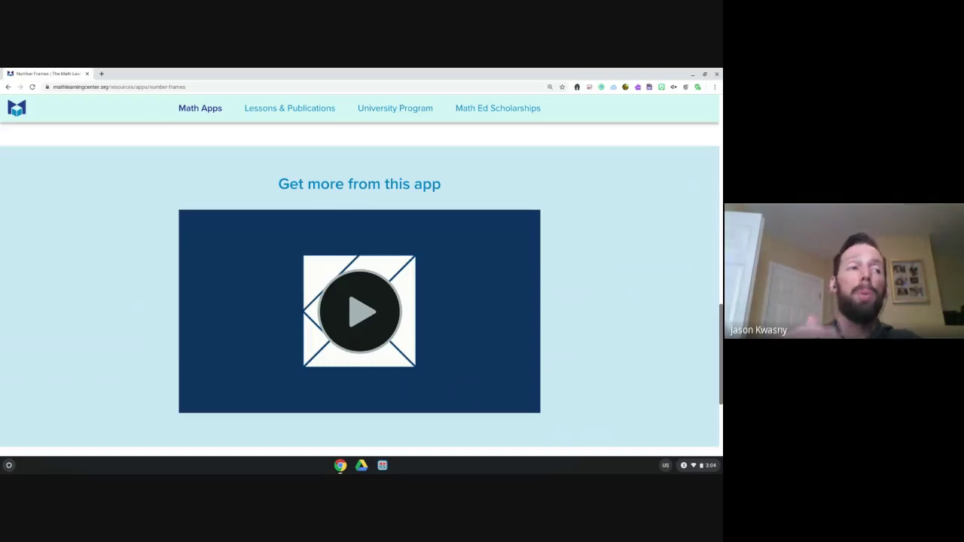
{"action": "left_click", "coordinate": [371, 313]}
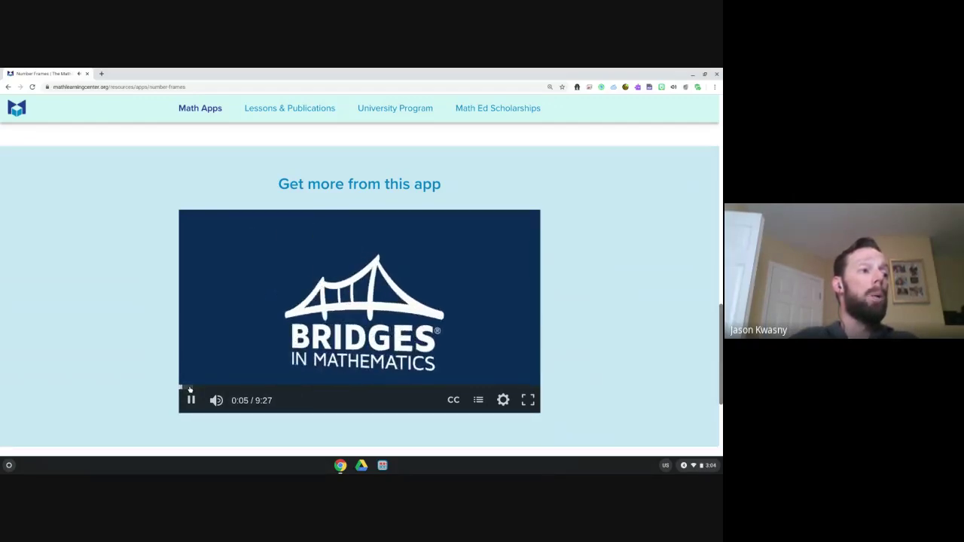
{"action": "left_click_drag", "start_coordinate": [183, 390], "coordinate": [194, 392]}
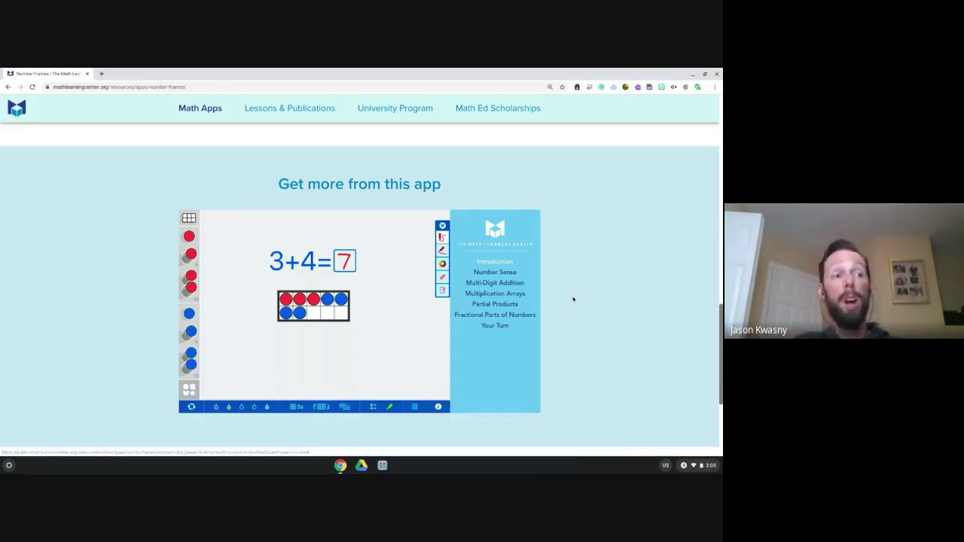
Open the Number Frames web app from the information page
{"action": "scroll", "coordinate": [573, 299], "scroll_direction": "down", "scroll_amount": 1}
{"action": "scroll", "coordinate": [573, 299], "scroll_direction": "down", "scroll_amount": 2}
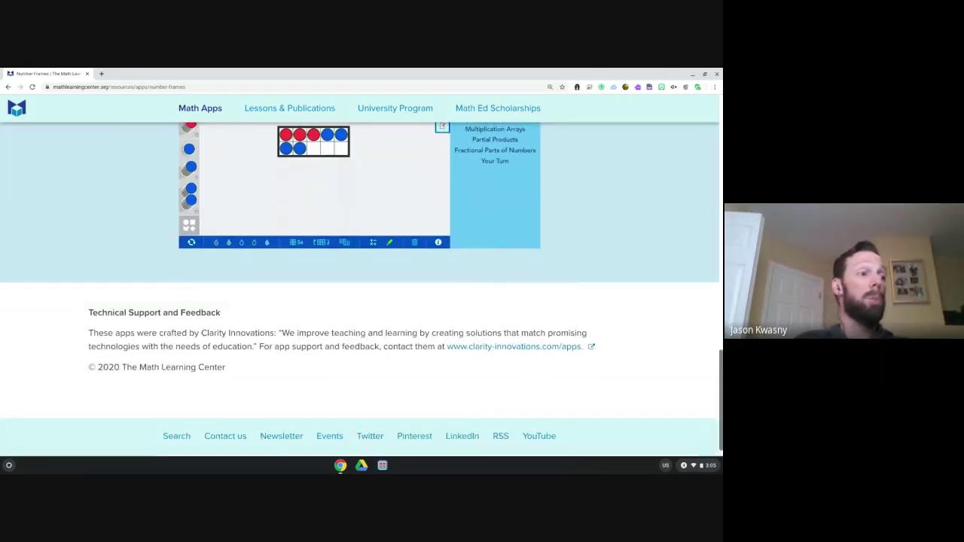
{"action": "scroll", "coordinate": [572, 299], "scroll_direction": "up", "scroll_amount": 3}
{"action": "scroll", "coordinate": [572, 299], "scroll_direction": "up", "scroll_amount": 5}
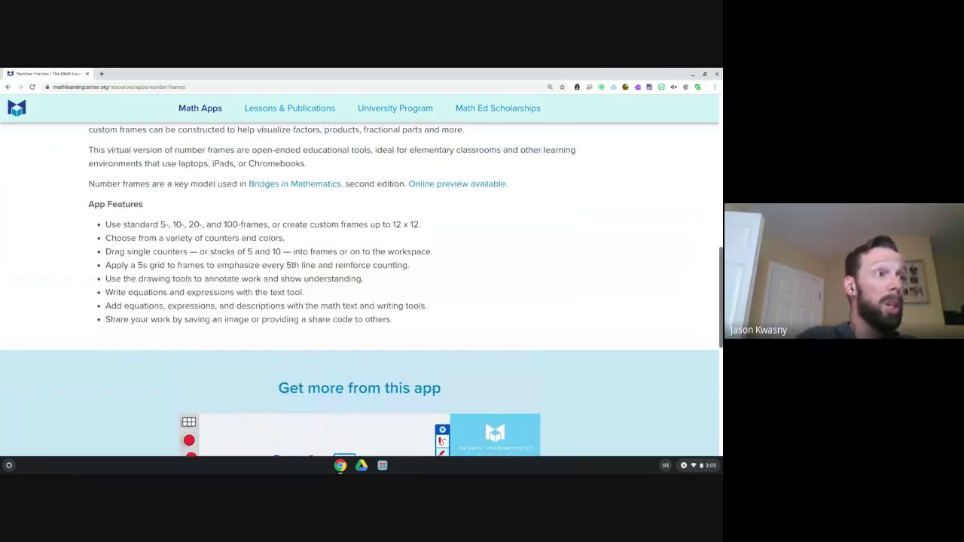
{"action": "scroll", "coordinate": [573, 299], "scroll_direction": "down", "scroll_amount": 1}
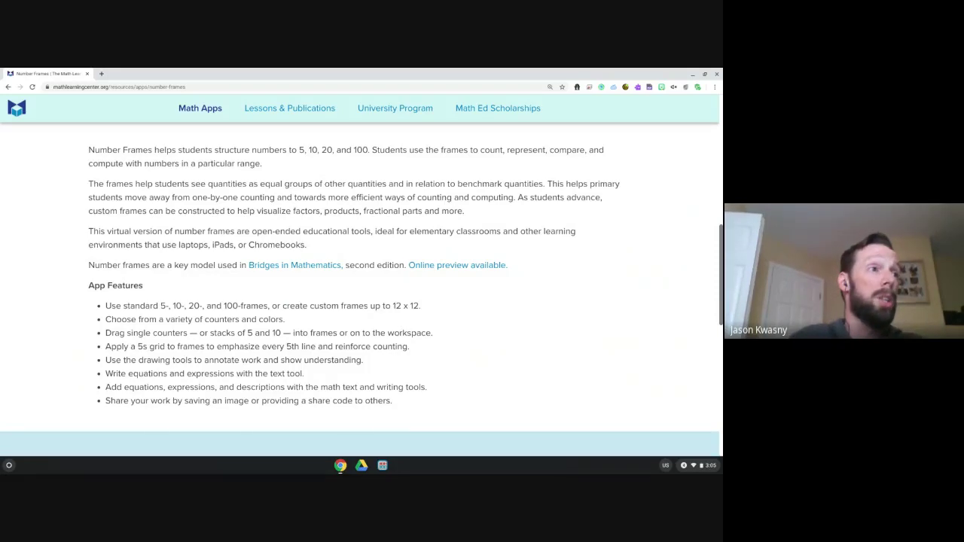
{"action": "scroll", "coordinate": [404, 290], "scroll_direction": "up", "scroll_amount": 4}
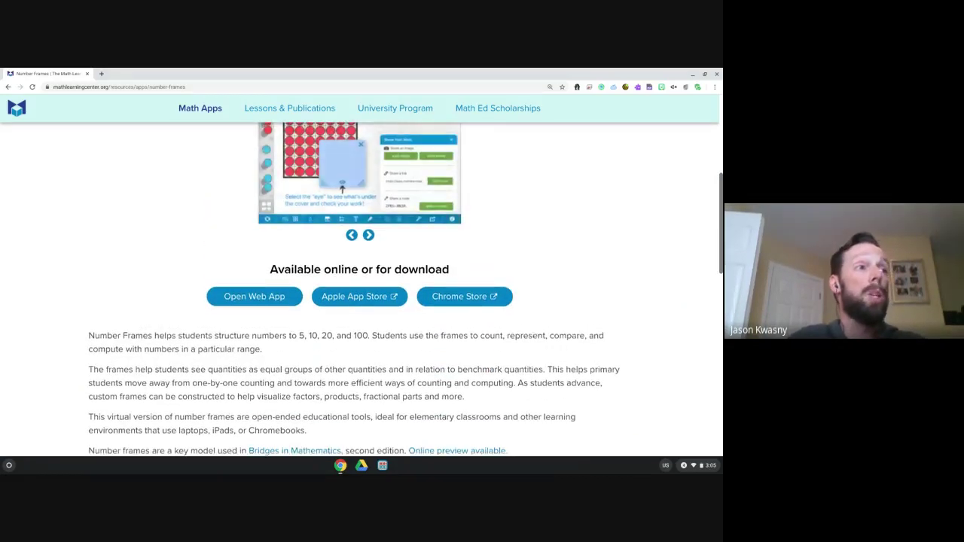
{"action": "scroll", "coordinate": [359, 290], "scroll_direction": "up", "scroll_amount": 2}
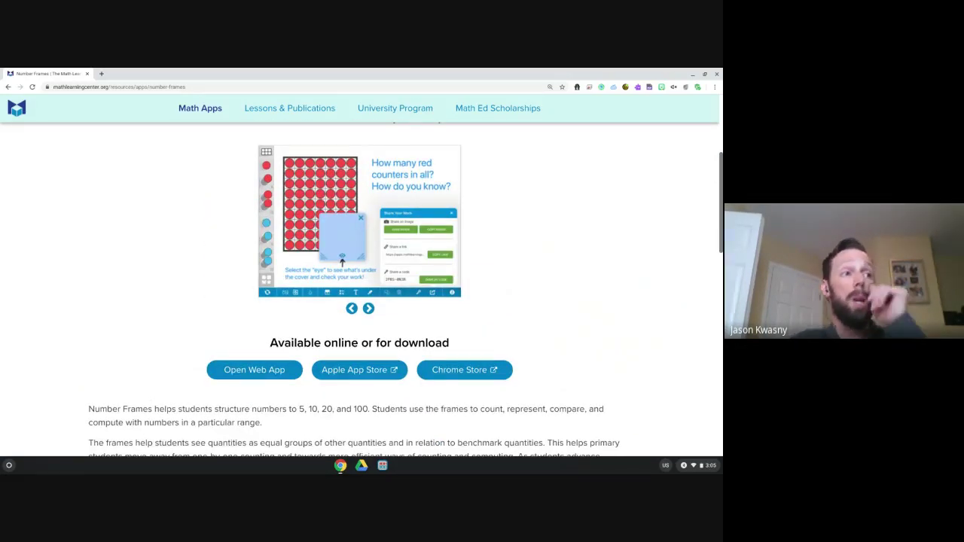
{"action": "left_click", "coordinate": [252, 370]}
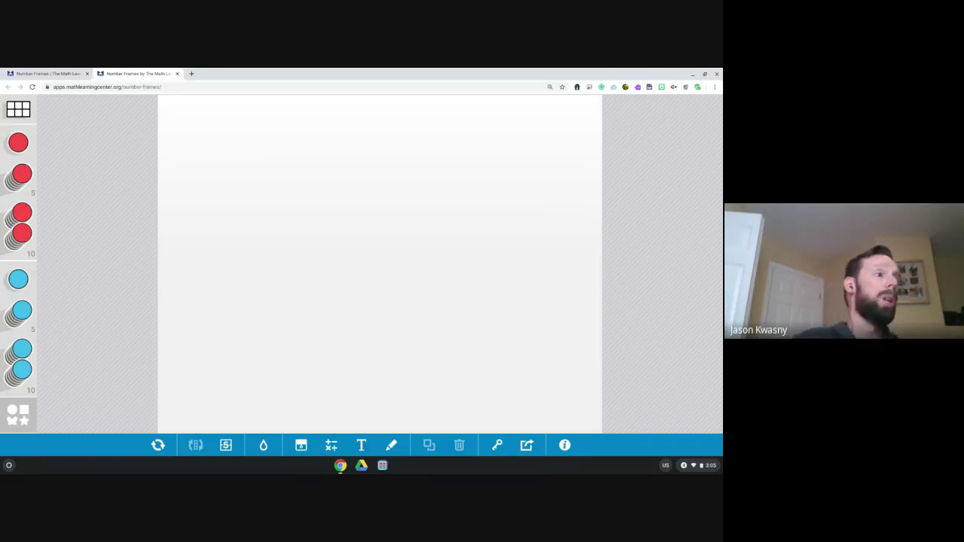
Add a 10-frame to the workspace and fill its top row with a stack of five red circle counters
{"action": "left_click", "coordinate": [16, 111]}
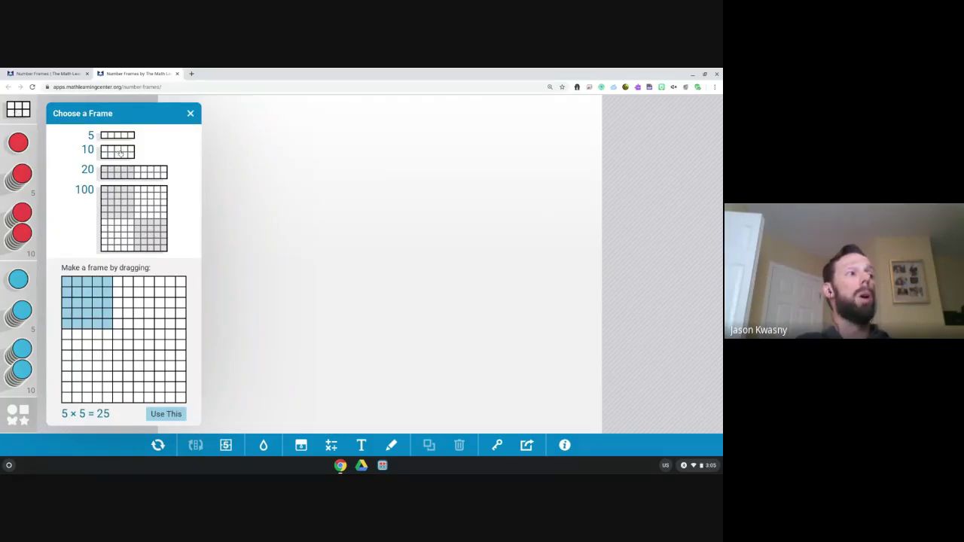
{"action": "left_click_drag", "start_coordinate": [119, 153], "coordinate": [216, 173]}
{"action": "left_click_drag", "start_coordinate": [289, 195], "coordinate": [288, 195]}
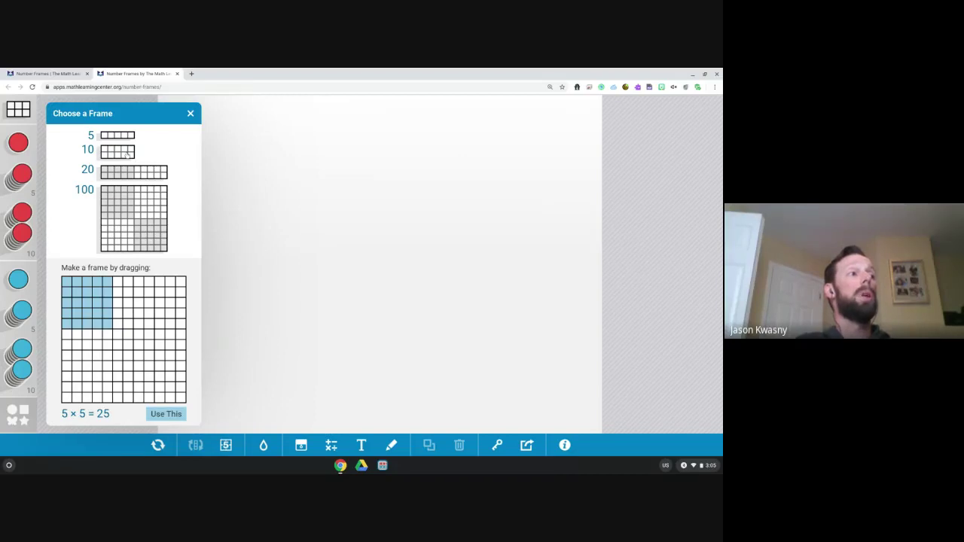
{"action": "left_click", "coordinate": [121, 153]}
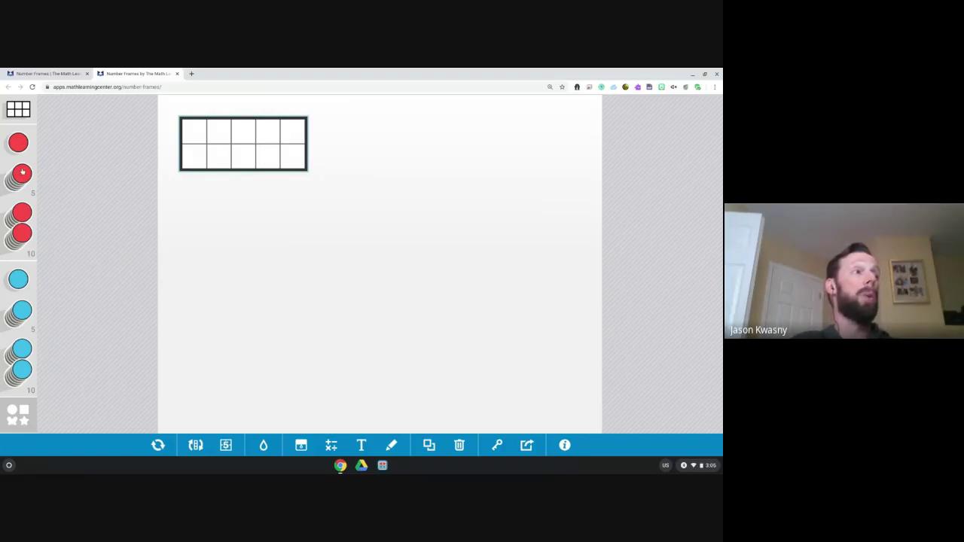
{"action": "left_click_drag", "start_coordinate": [20, 173], "coordinate": [199, 128]}
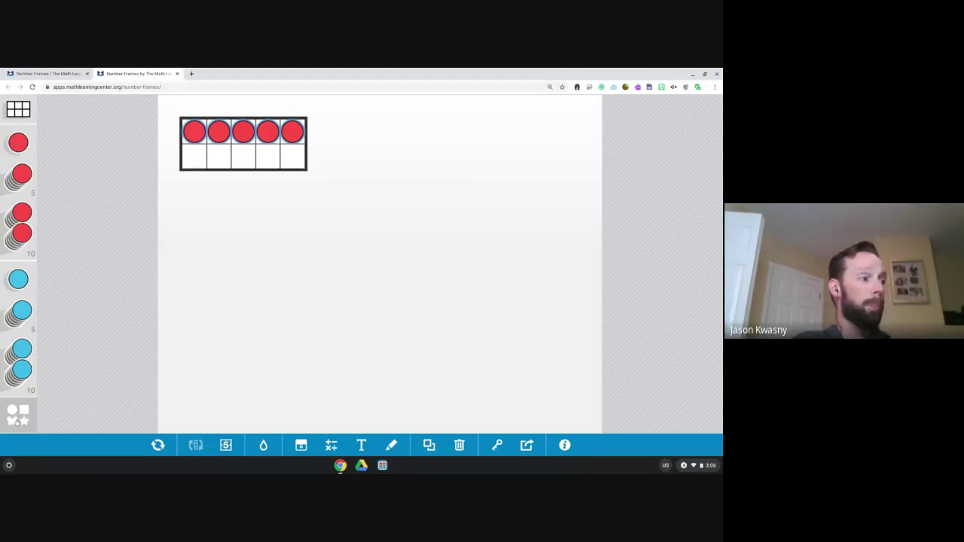
Change the first counter set to yellow butterflies and fill the frame's bottom row with a stack of five
{"action": "left_click", "coordinate": [18, 421]}
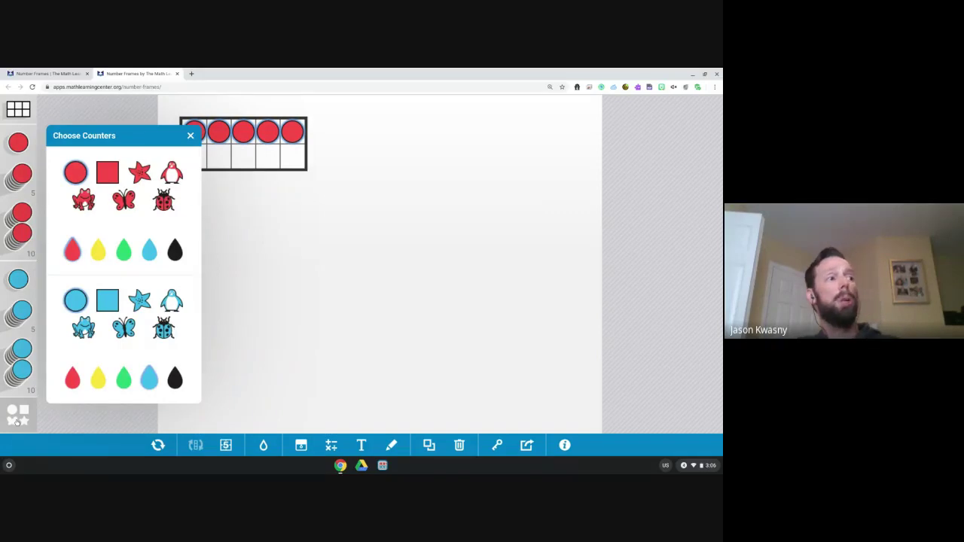
{"action": "left_click", "coordinate": [119, 209]}
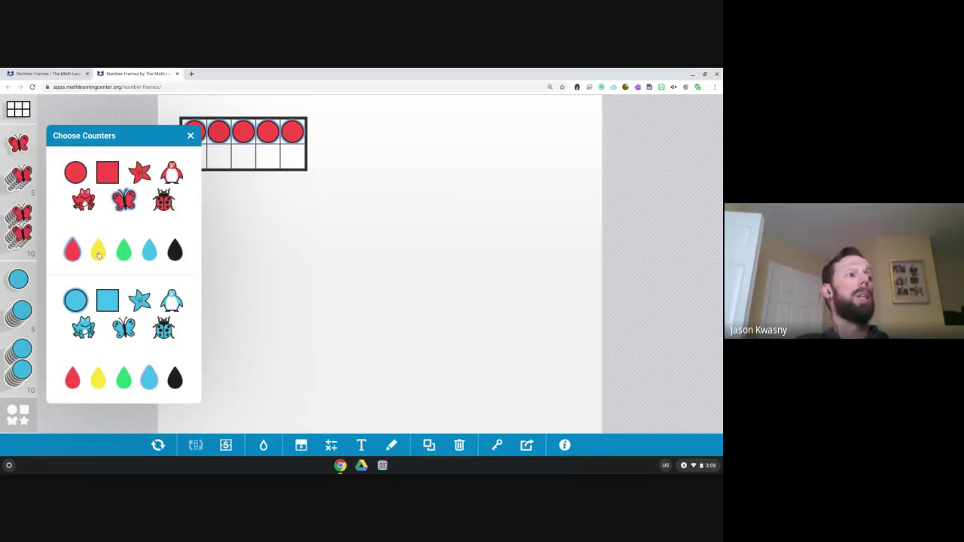
{"action": "left_click", "coordinate": [99, 255]}
{"action": "left_click", "coordinate": [101, 121]}
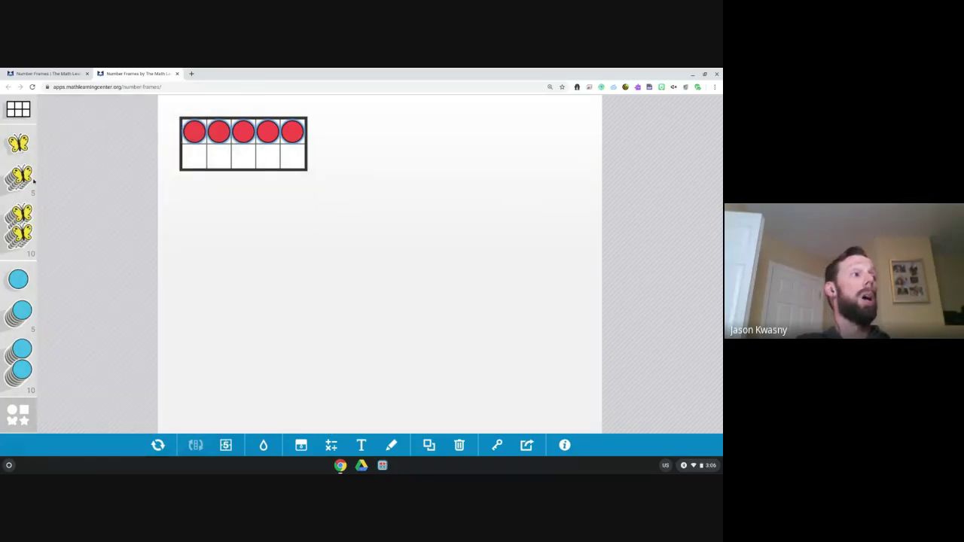
{"action": "left_click_drag", "start_coordinate": [33, 179], "coordinate": [194, 159]}
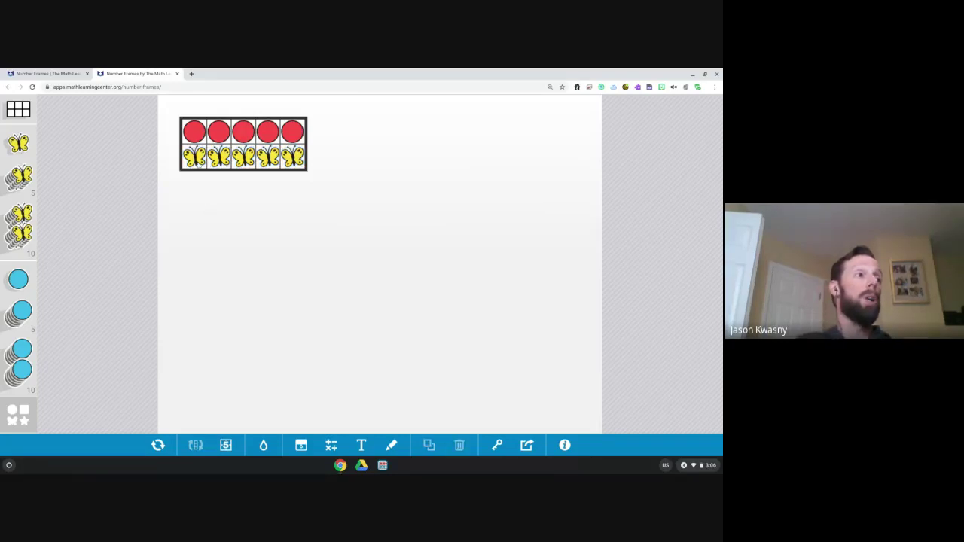
Move the first three butterflies of the bottom row out of the frame onto the blank workspace
{"action": "left_click_drag", "start_coordinate": [193, 157], "coordinate": [217, 245]}
{"action": "left_click_drag", "start_coordinate": [218, 157], "coordinate": [267, 258]}
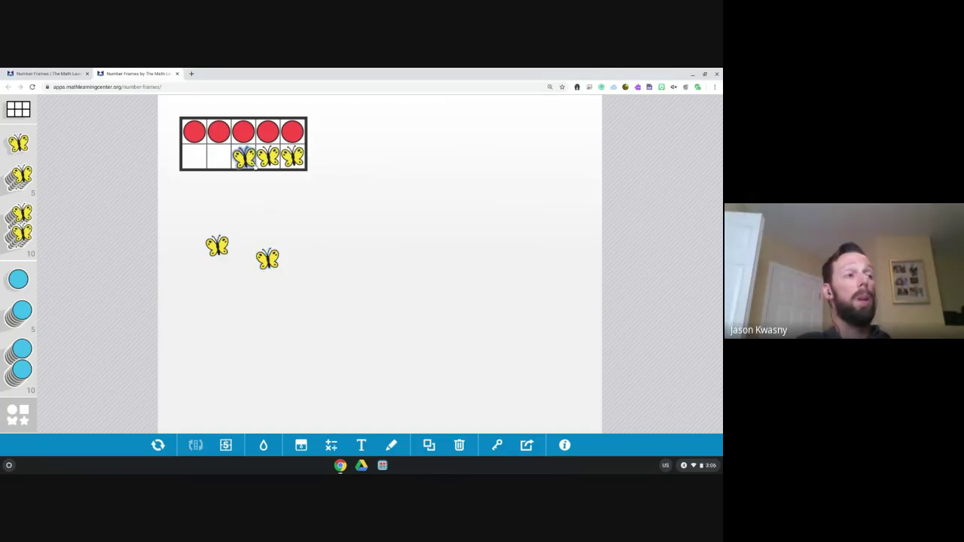
{"action": "left_click_drag", "start_coordinate": [243, 157], "coordinate": [339, 285]}
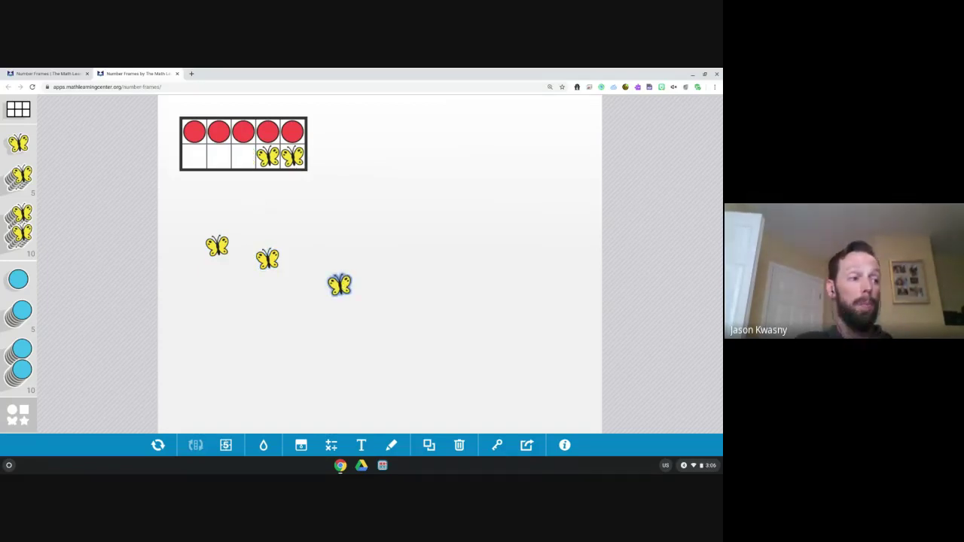
{"action": "left_click", "coordinate": [226, 445]}
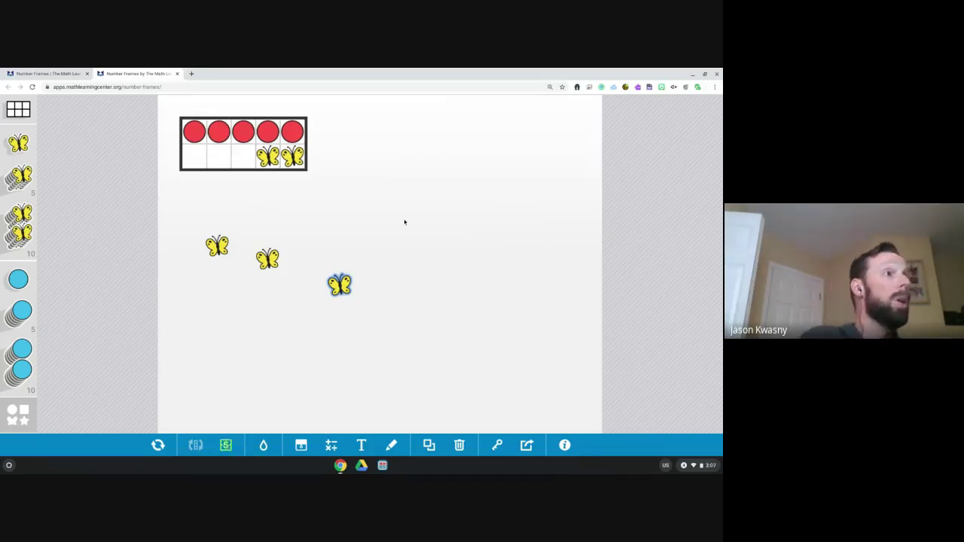
{"action": "left_click", "coordinate": [225, 442]}
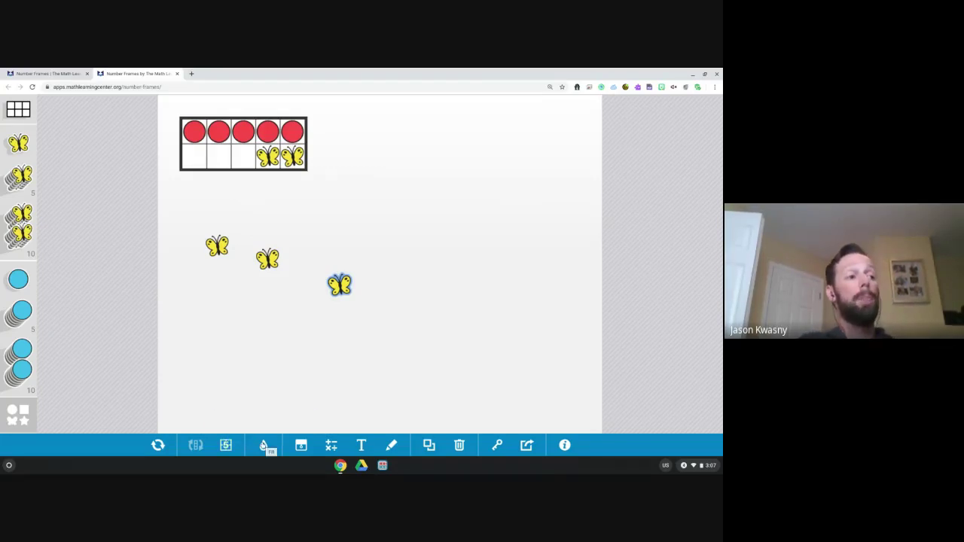
{"action": "left_click", "coordinate": [263, 445]}
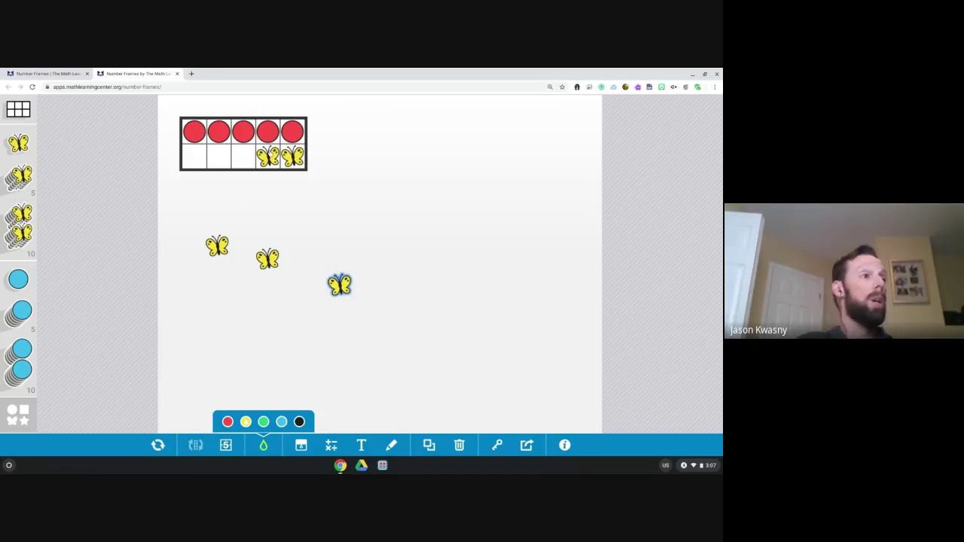
Move the last two butterflies out of the frame and delete all five butterflies from the workspace
{"action": "left_click_drag", "start_coordinate": [269, 156], "coordinate": [338, 226]}
{"action": "mouse_move", "coordinate": [315, 183]}
{"action": "left_mouse_down"}
{"action": "mouse_move", "coordinate": [185, 196]}
{"action": "mouse_move", "coordinate": [231, 286]}
{"action": "mouse_move", "coordinate": [247, 293]}
{"action": "mouse_move", "coordinate": [436, 243]}
{"action": "mouse_move", "coordinate": [350, 193]}
{"action": "left_mouse_up"}
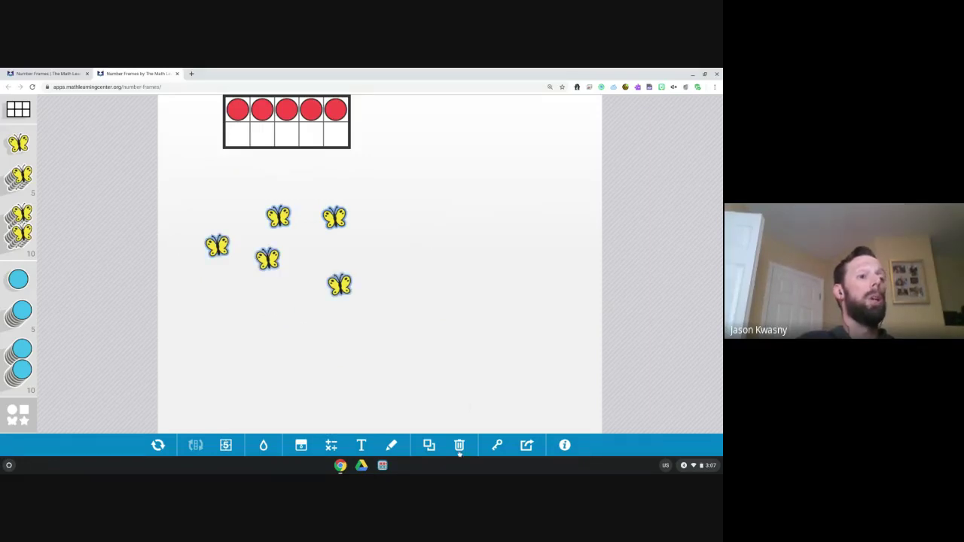
{"action": "key", "text": "Delete"}
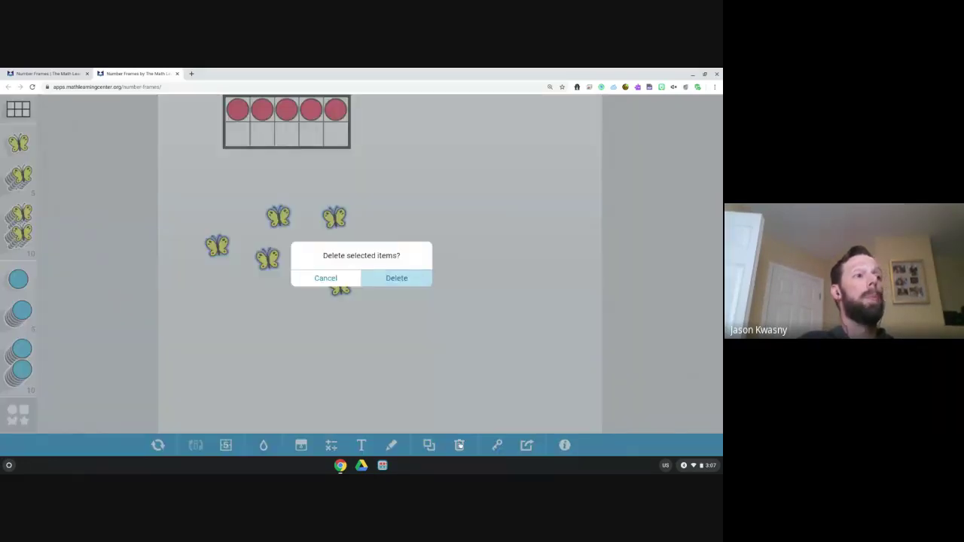
{"action": "left_click", "coordinate": [397, 278]}
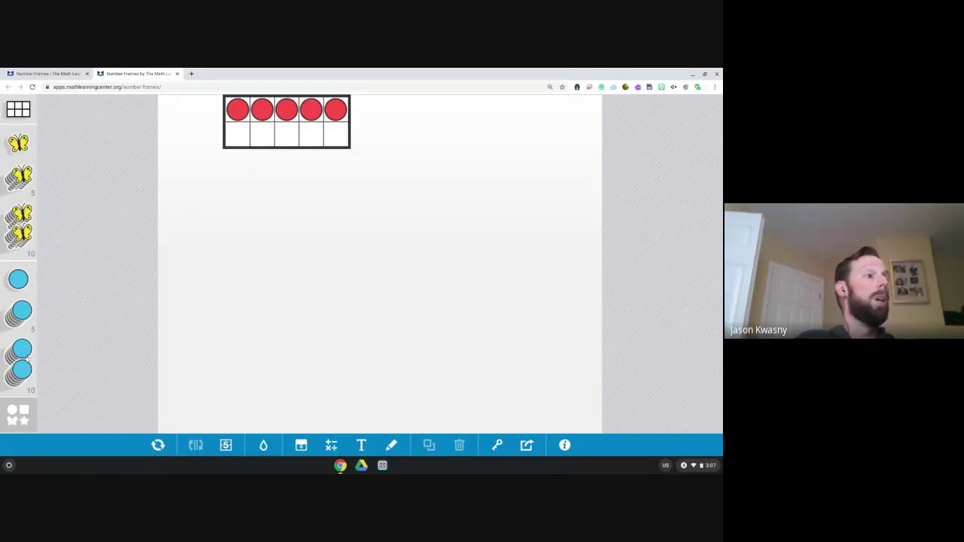
Change the first counter set to red circles and fill the frame's bottom row with a stack of five
{"action": "left_click", "coordinate": [21, 416]}
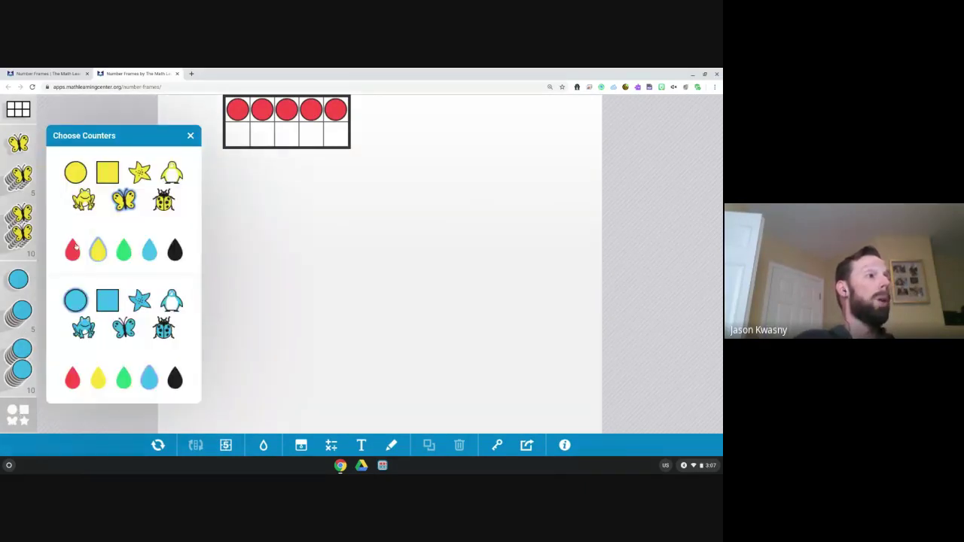
{"action": "left_click", "coordinate": [72, 250]}
{"action": "left_click", "coordinate": [77, 175]}
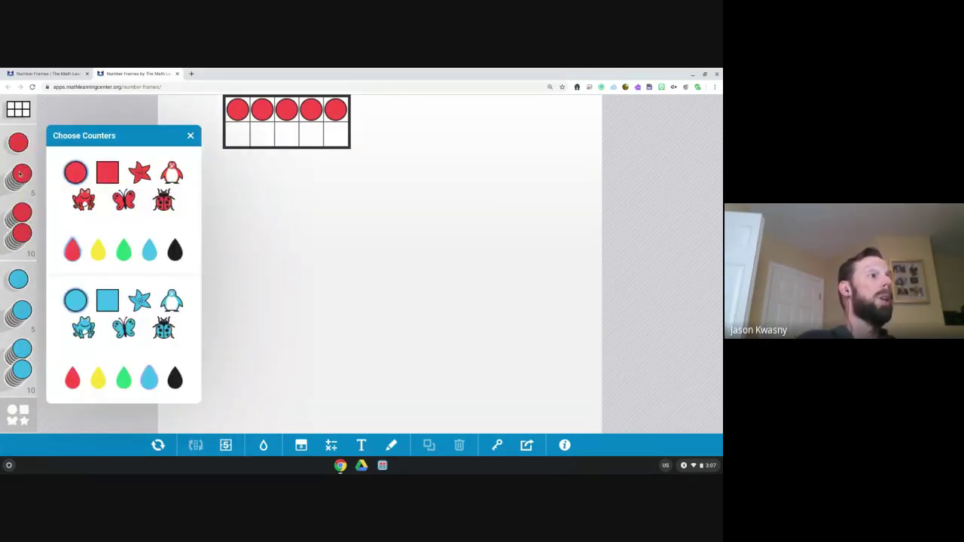
{"action": "left_click_drag", "start_coordinate": [21, 175], "coordinate": [245, 136]}
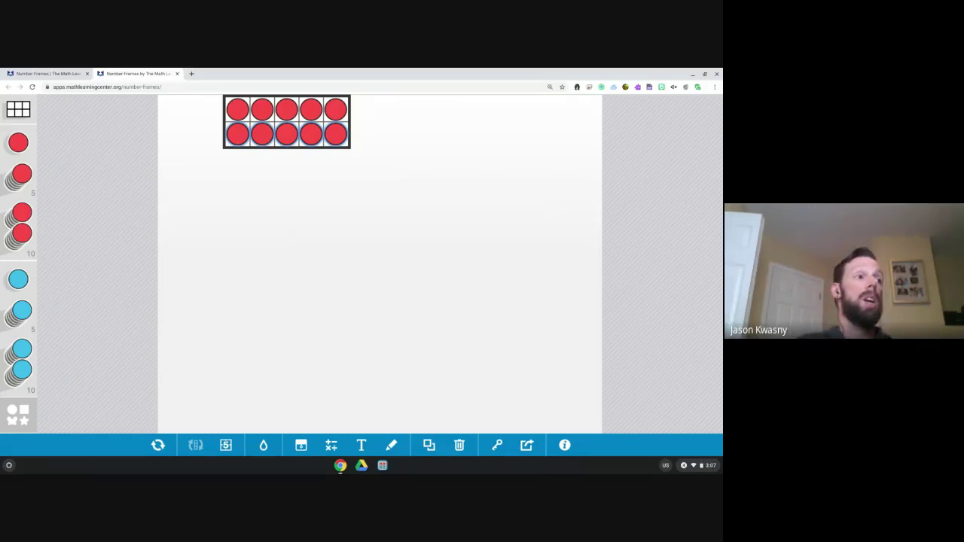
Recolor the last three counters in the frame's bottom row green
{"action": "left_click", "coordinate": [286, 133]}
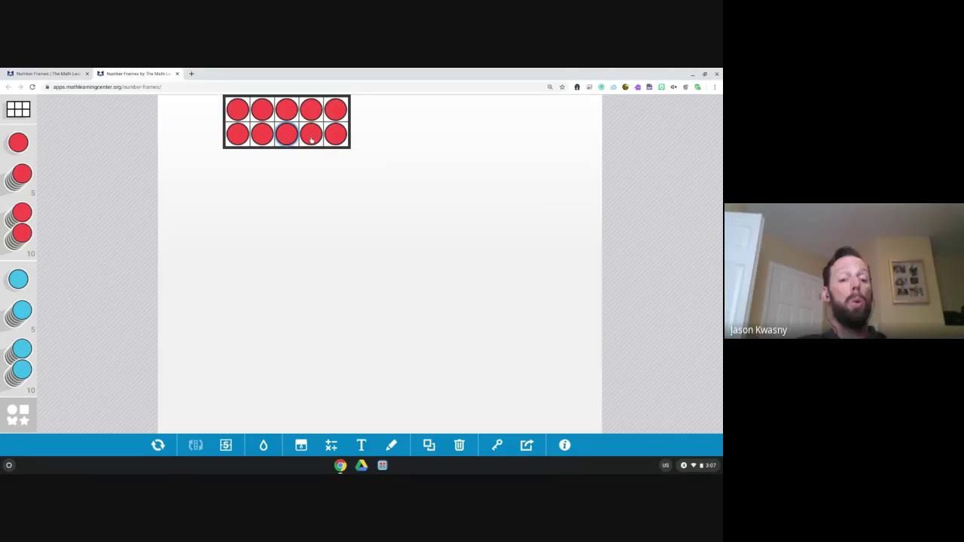
{"action": "left_click", "coordinate": [311, 134], "text": "shift"}
{"action": "left_click", "coordinate": [336, 134], "text": "shift"}
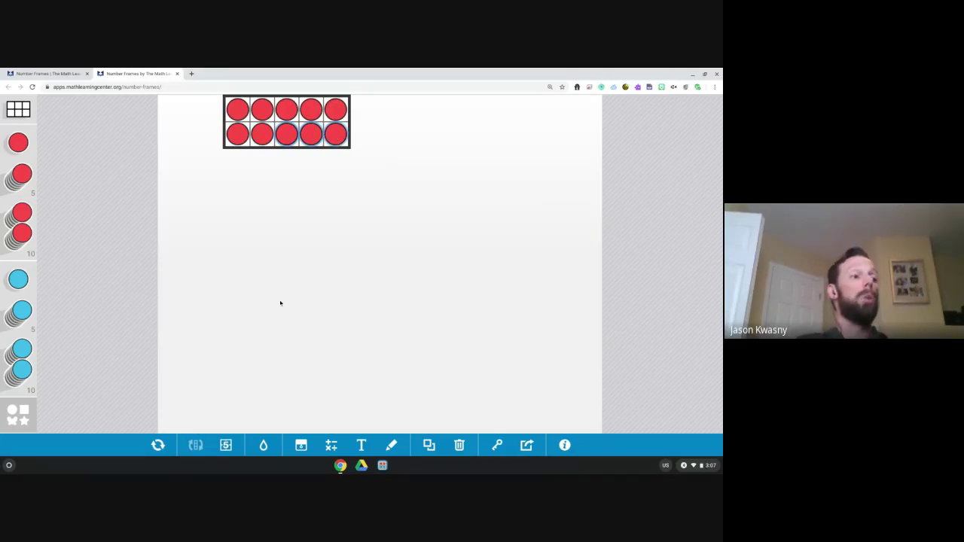
{"action": "left_click", "coordinate": [263, 446]}
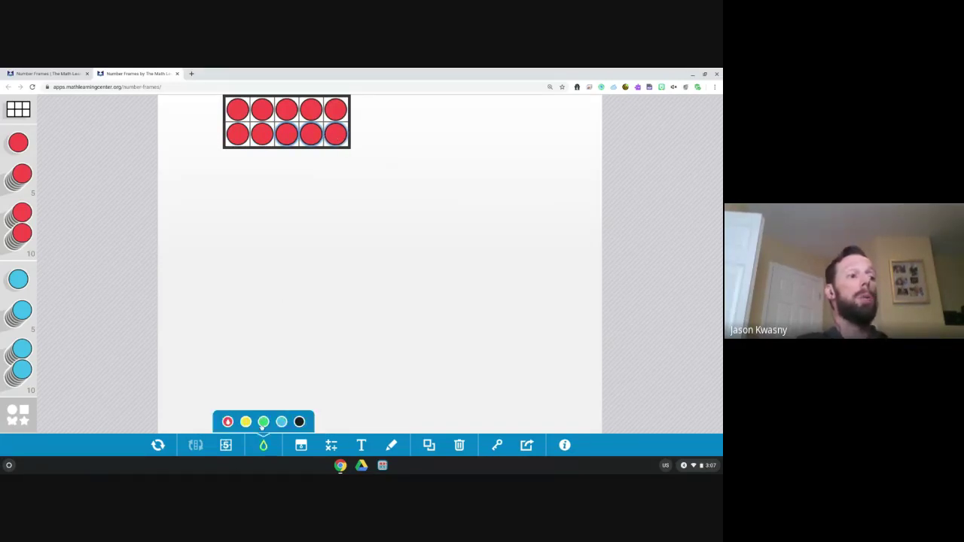
{"action": "left_click", "coordinate": [263, 422]}
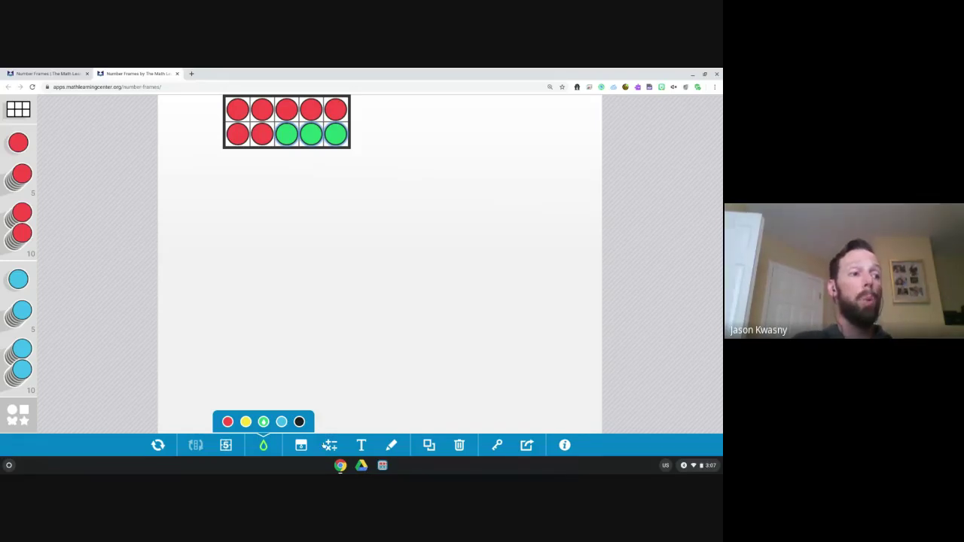
Add the equation 10-3=7 to the workspace
{"action": "left_click", "coordinate": [331, 445]}
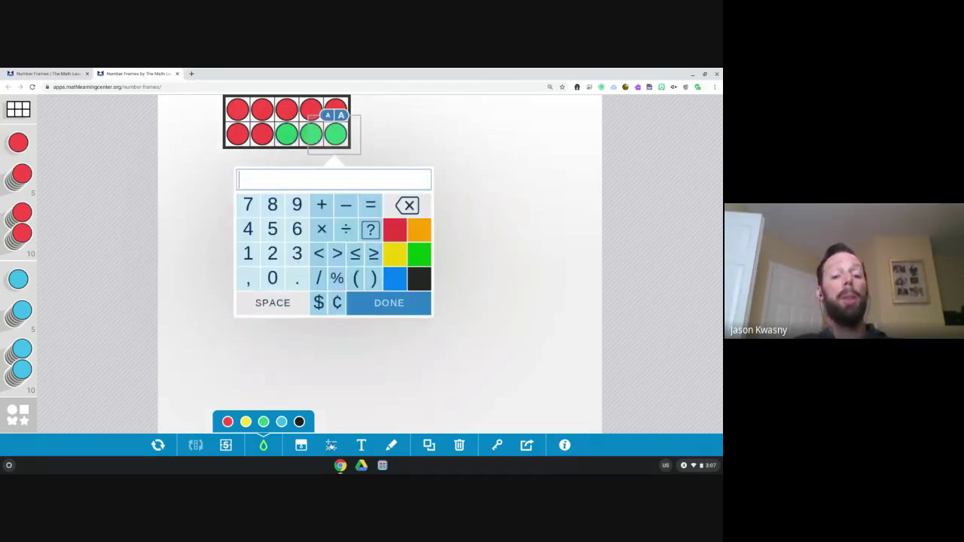
{"action": "type", "text": "10-7"}
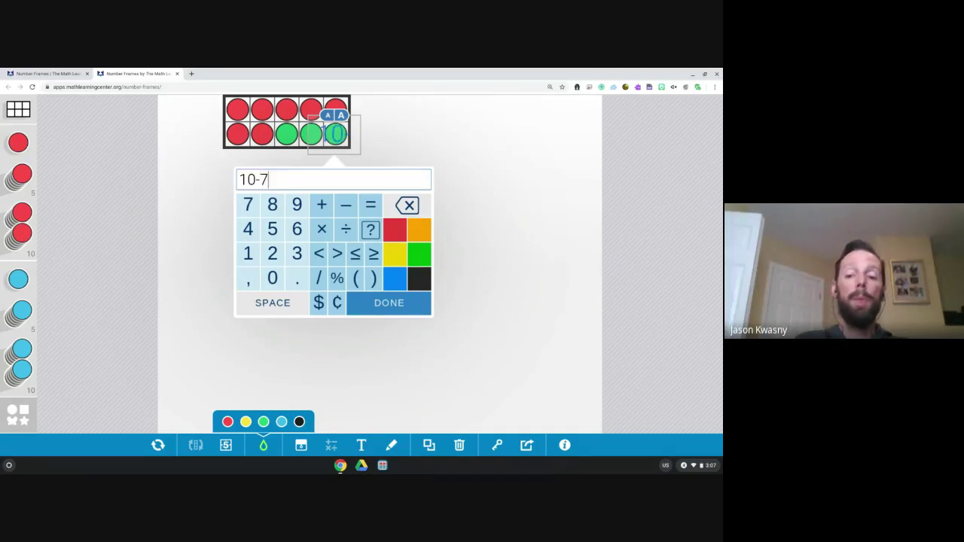
{"action": "key", "text": "BackSpace"}
{"action": "type", "text": "3"}
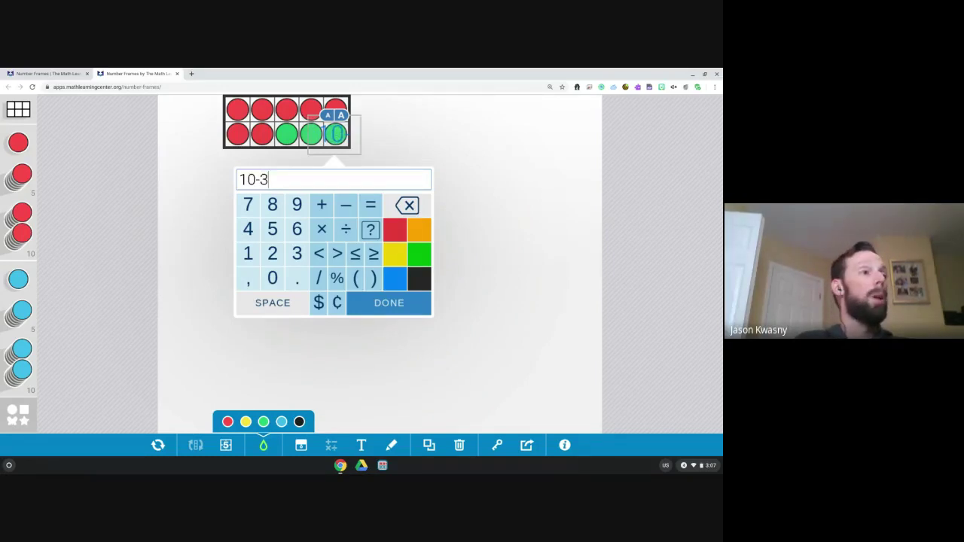
{"action": "type", "text": "=7"}
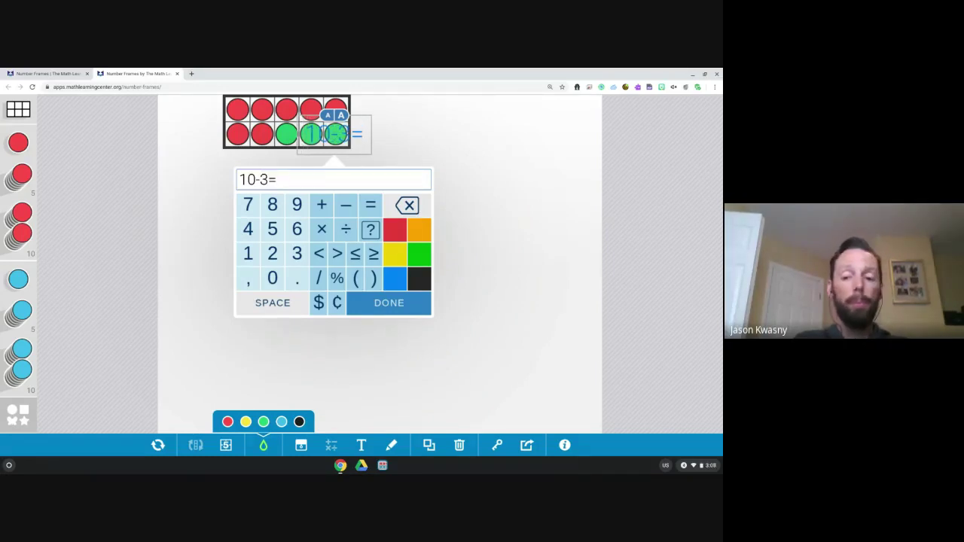
{"action": "key", "text": "Return"}
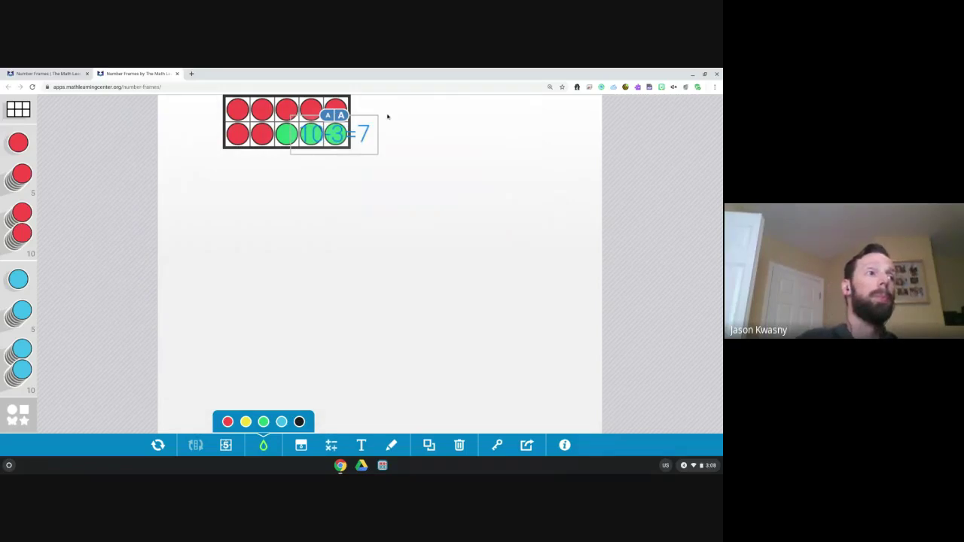
Enlarge the equation and position it just below the 10-frame
{"action": "left_click", "coordinate": [364, 129]}
{"action": "left_click_drag", "start_coordinate": [364, 130], "coordinate": [329, 204]}
{"action": "left_click", "coordinate": [328, 204]}
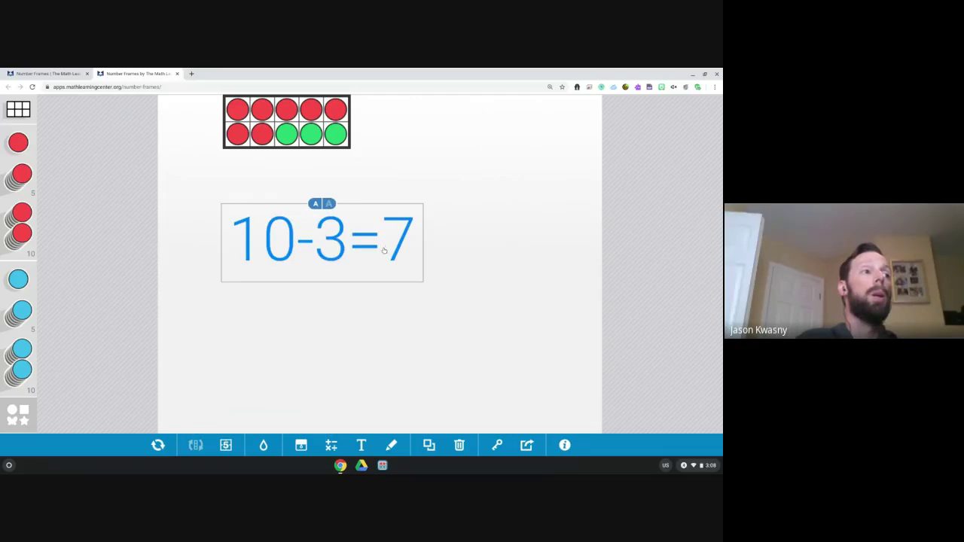
{"action": "left_click_drag", "start_coordinate": [384, 250], "coordinate": [365, 206]}
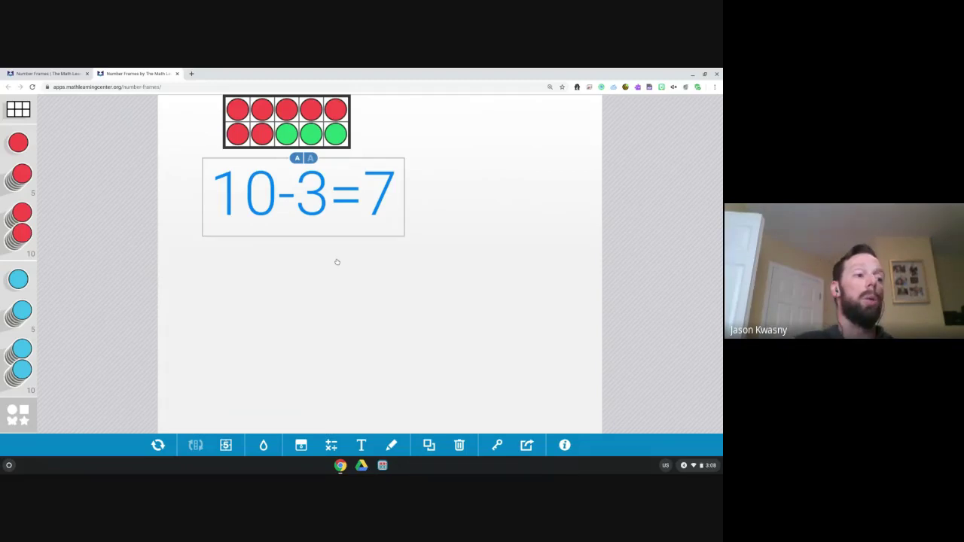
Delete the 10-3=7 equation from the workspace
{"action": "left_click", "coordinate": [361, 446]}
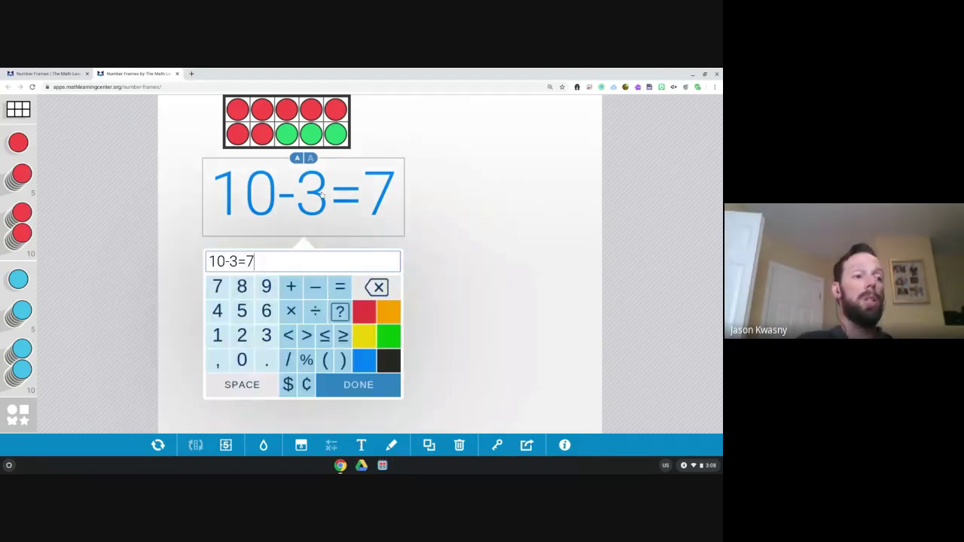
{"action": "left_click", "coordinate": [459, 445]}
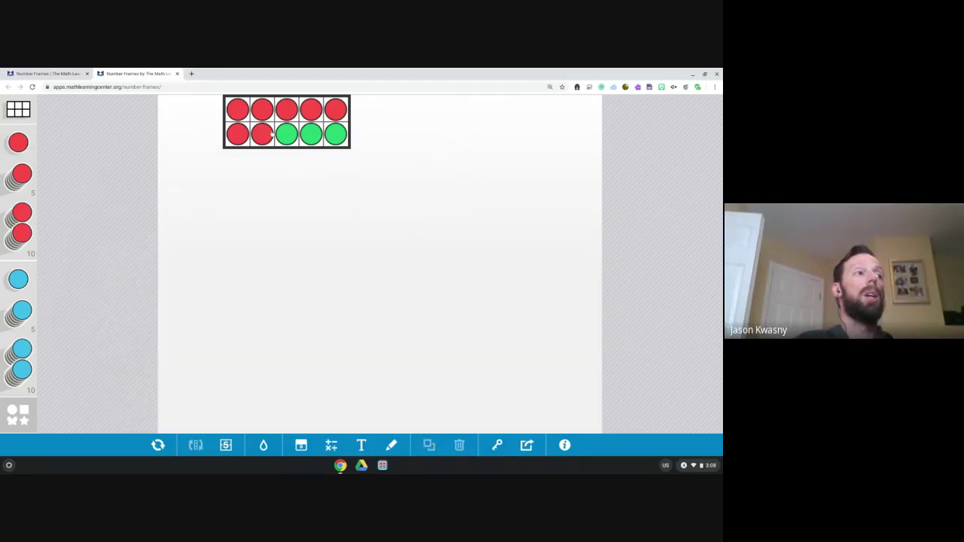
{"action": "mouse_move", "coordinate": [261, 132]}
{"action": "left_mouse_down"}
{"action": "mouse_move", "coordinate": [256, 147]}
{"action": "mouse_move", "coordinate": [262, 133]}
{"action": "left_mouse_up"}
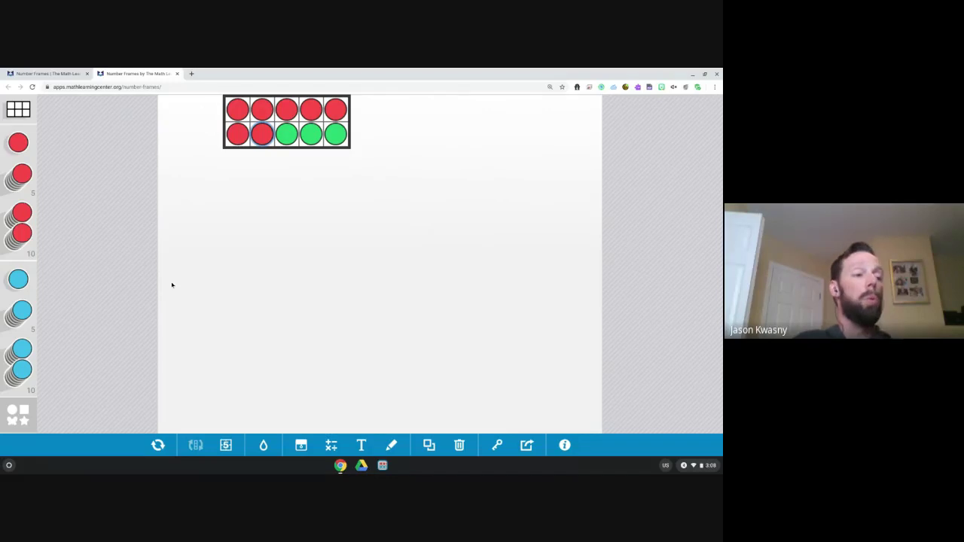
Add a text note reading "Demonstrate 7 using the 10's block." and place it to the right of the frame
{"action": "left_click", "coordinate": [363, 447]}
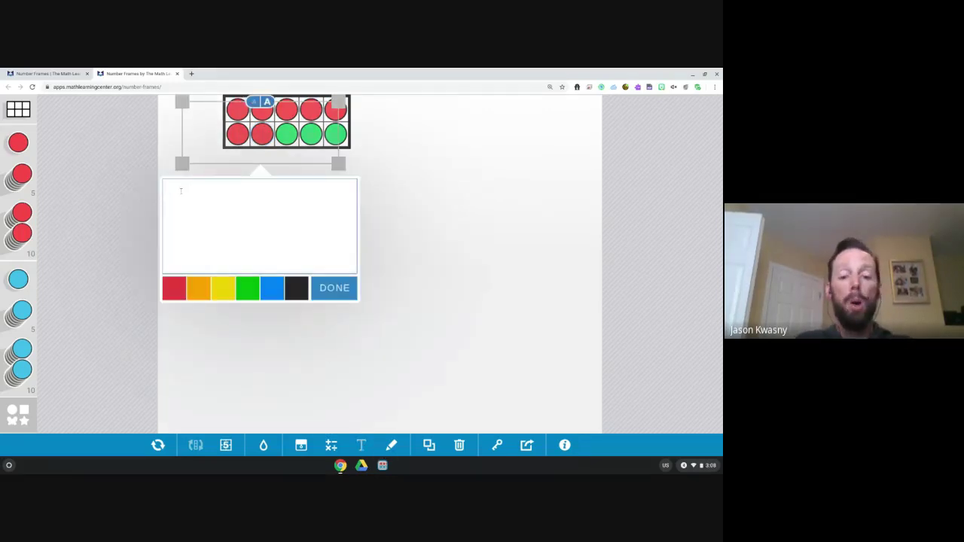
{"action": "type", "text": "Demonstr"}
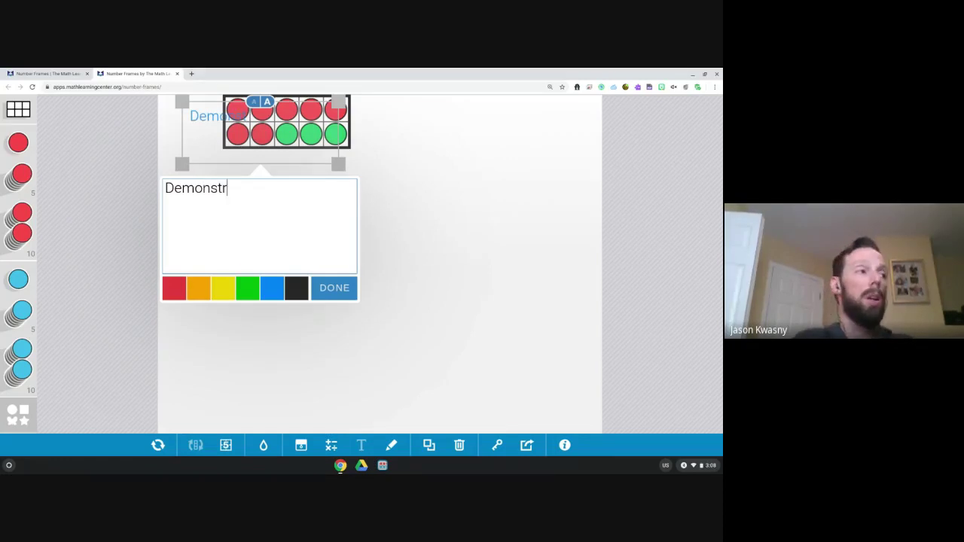
{"action": "type", "text": "at"}
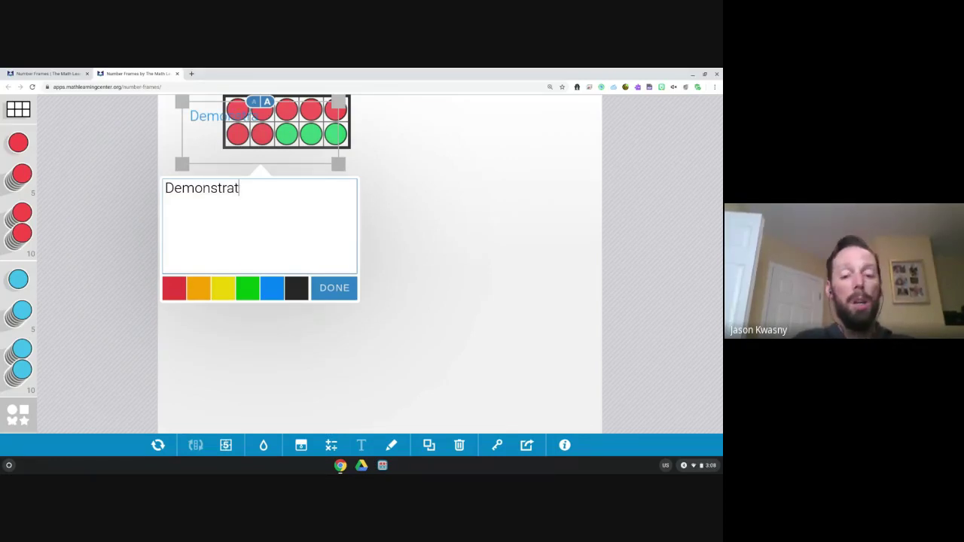
{"action": "type", "text": "e 7 u"}
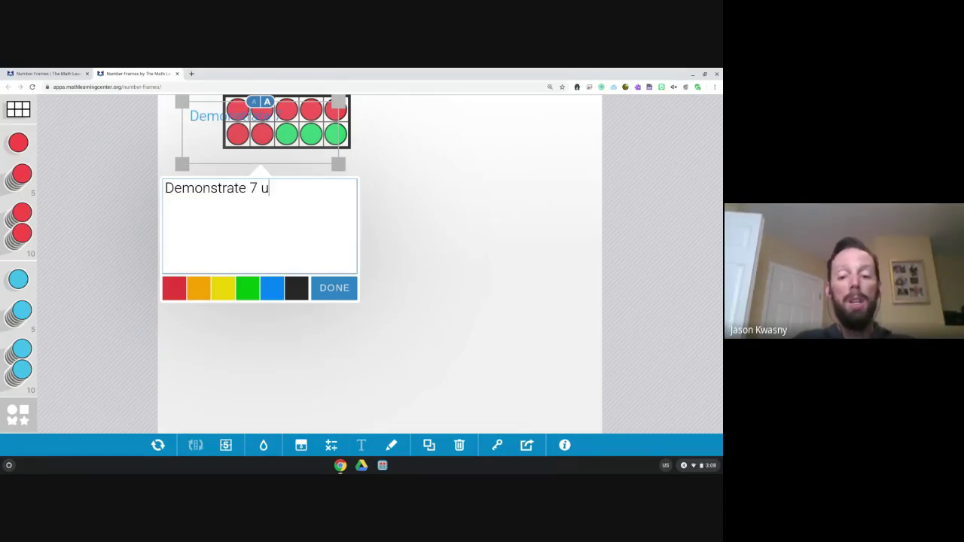
{"action": "type", "text": "sing the 10"}
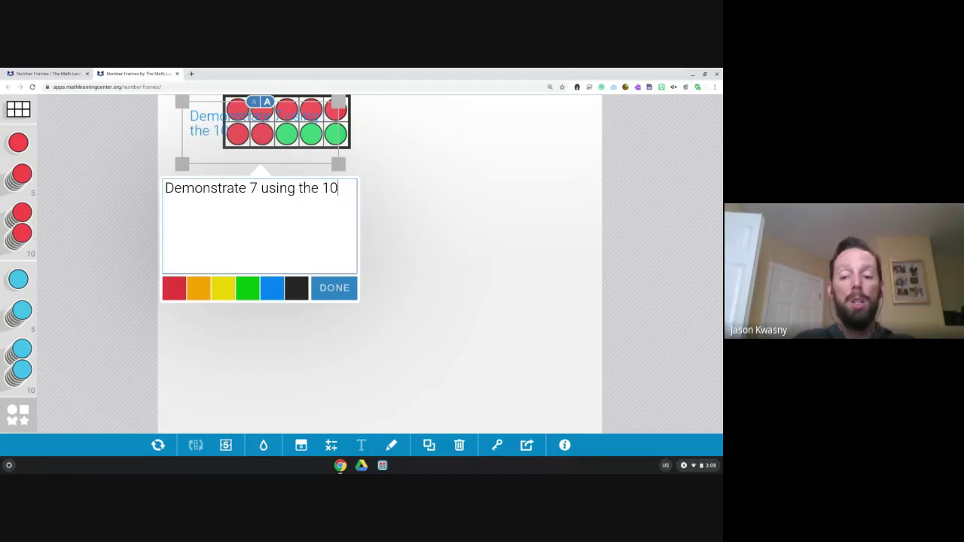
{"action": "type", "text": "'s blo"}
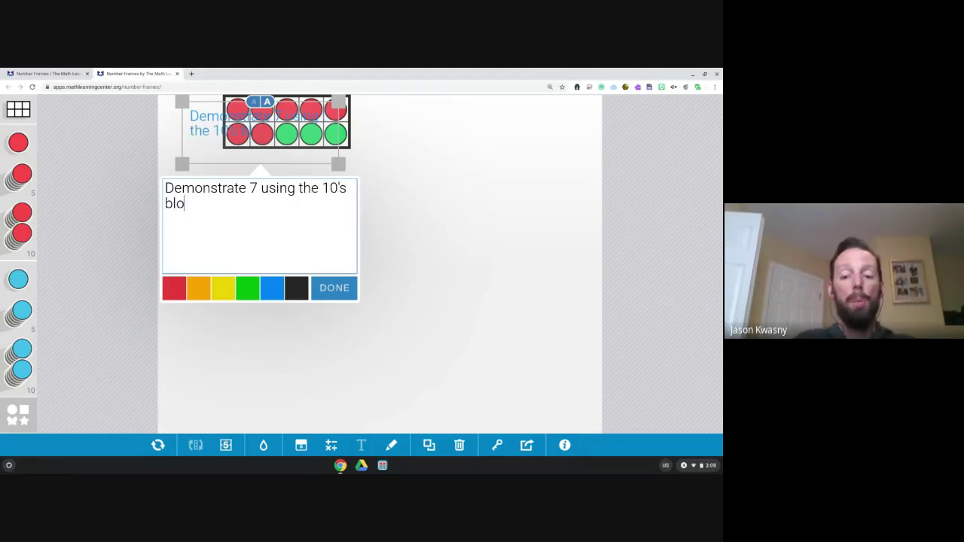
{"action": "type", "text": "ck."}
{"action": "key", "text": "Return"}
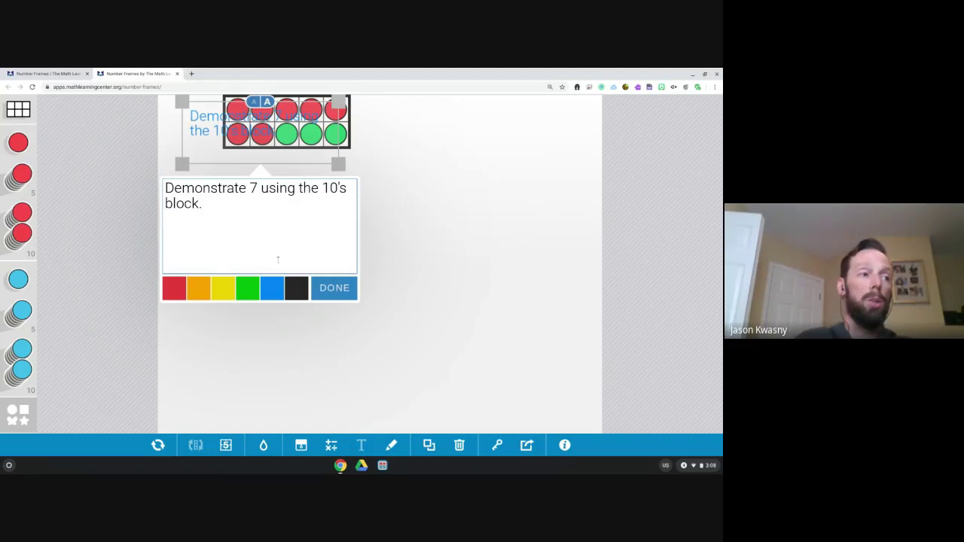
{"action": "left_click", "coordinate": [335, 289]}
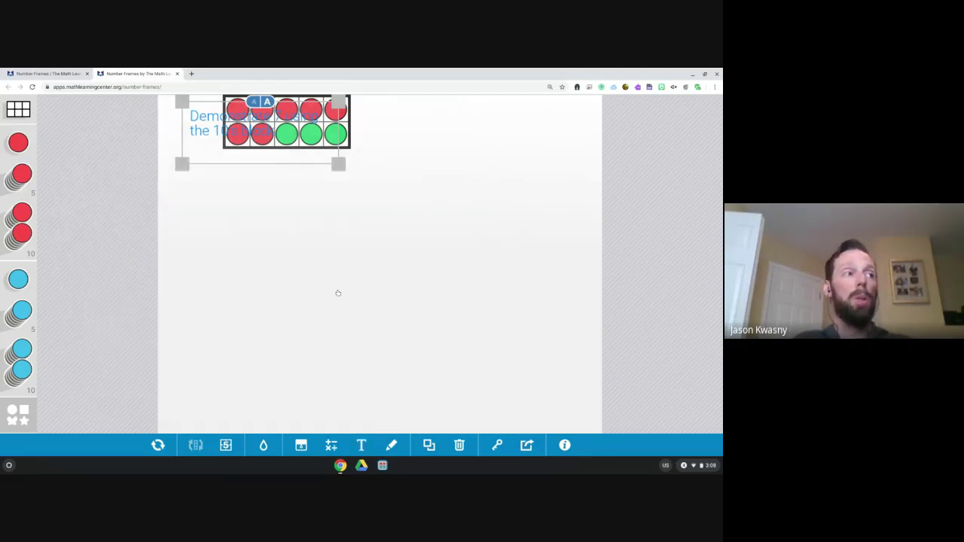
{"action": "left_click_drag", "start_coordinate": [311, 177], "coordinate": [479, 177]}
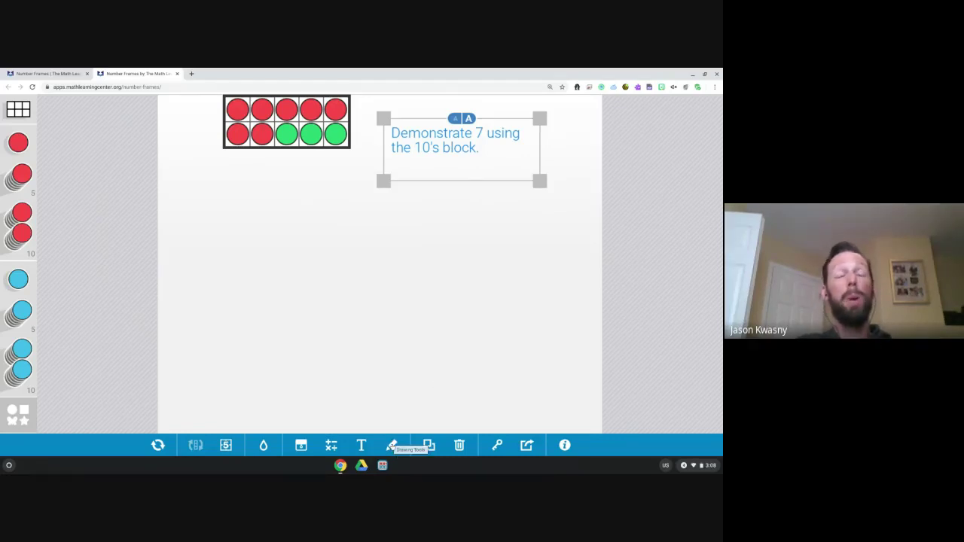
Show the drawing tools and close them, and open the sharing options for the current work
{"action": "left_click", "coordinate": [391, 446]}
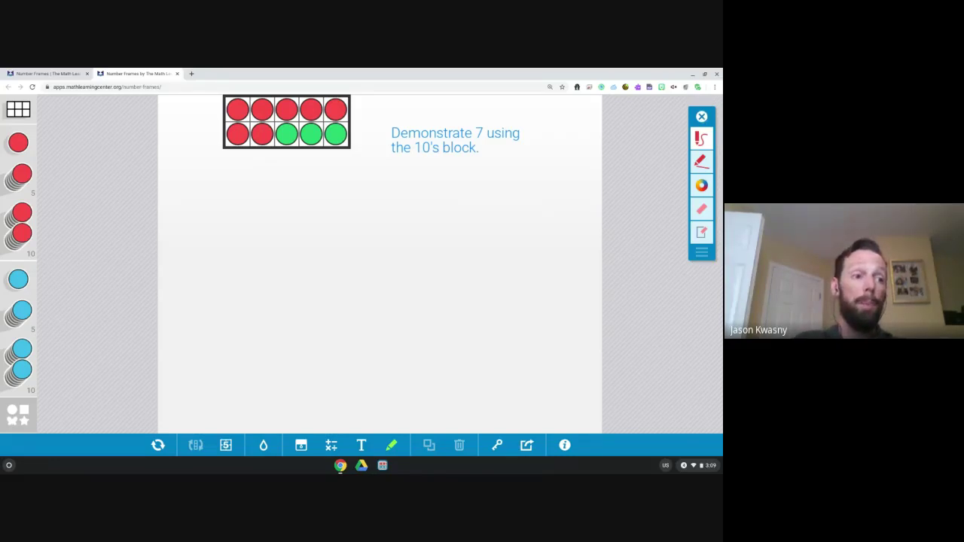
{"action": "left_click", "coordinate": [702, 116]}
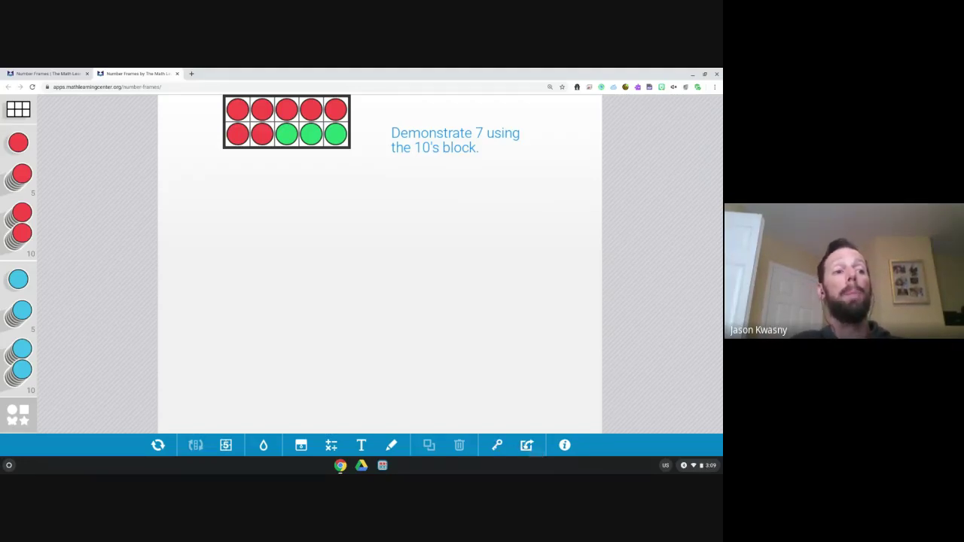
{"action": "left_click", "coordinate": [528, 446]}
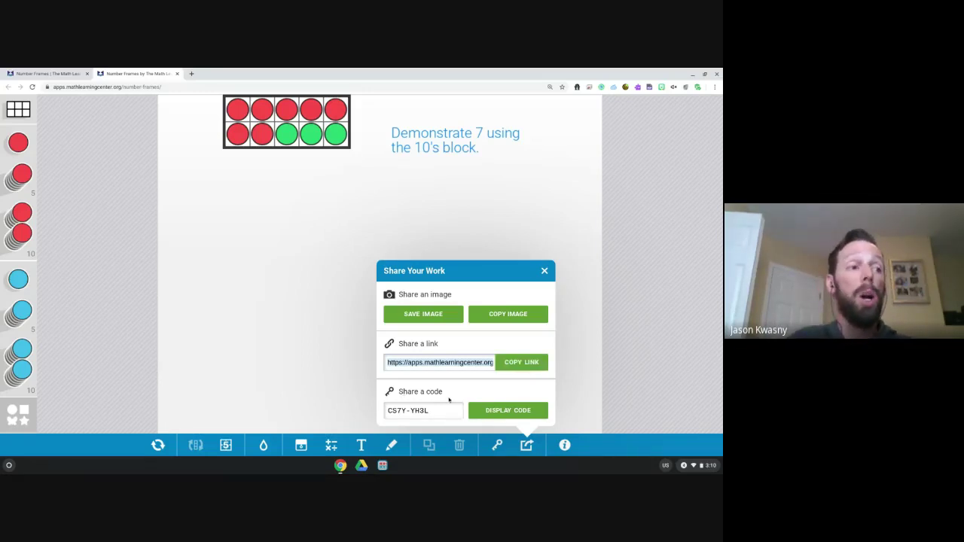
Display the share code full size, close it, and copy the share link for the current work
{"action": "left_click", "coordinate": [517, 407]}
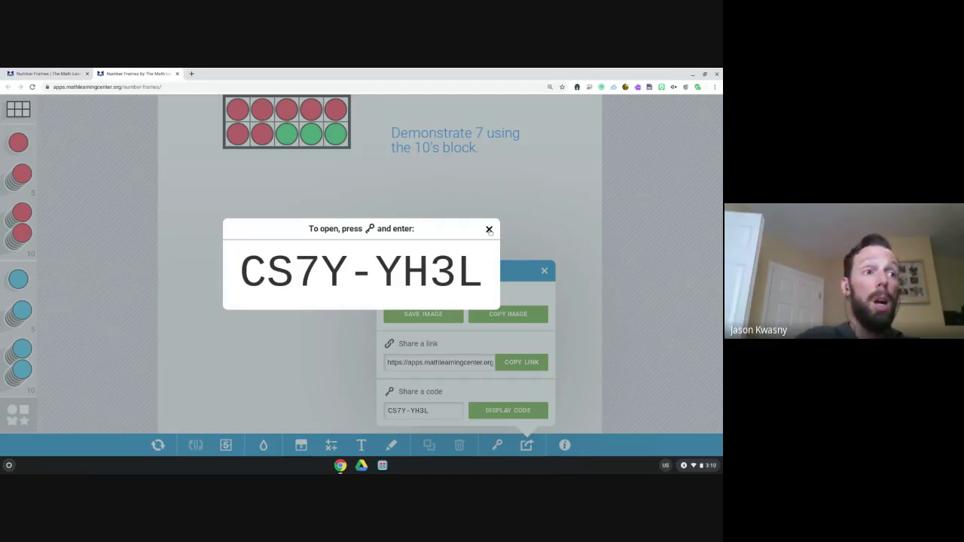
{"action": "left_click", "coordinate": [488, 229]}
{"action": "left_click", "coordinate": [522, 363]}
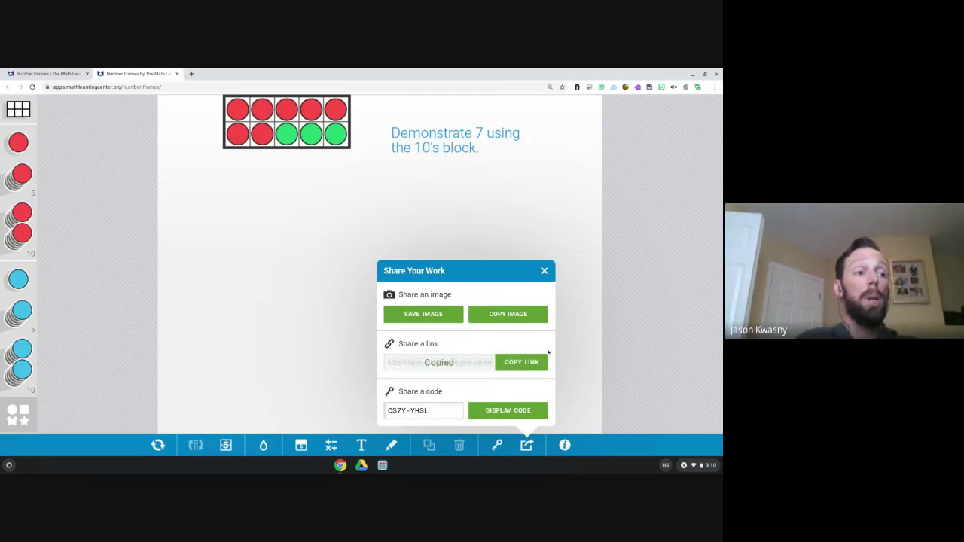
Switch to the incognito browser window and open the copied Number Frames link in a new tab
{"action": "key", "text": "alt+Tab"}
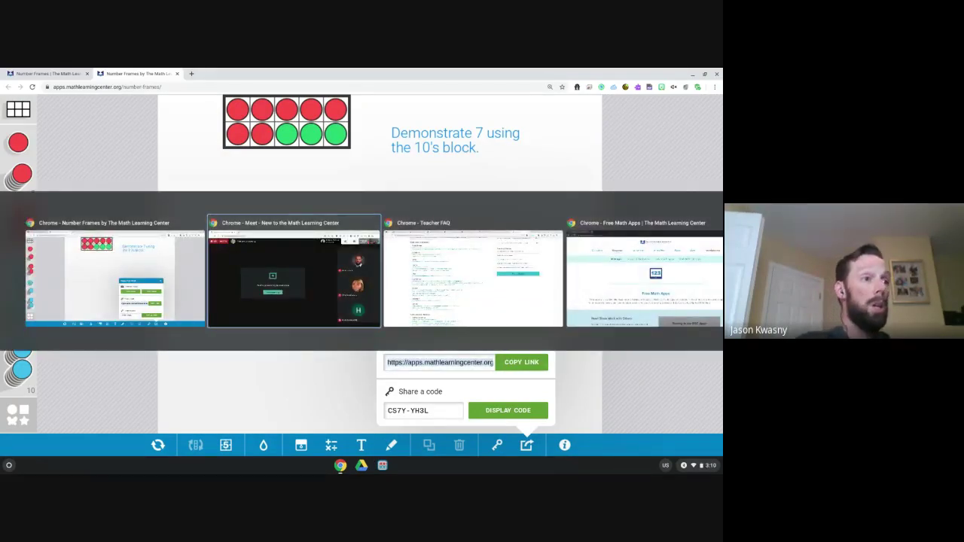
{"action": "key", "text": "alt+Tab"}
{"action": "key", "text": "alt+Tab"}
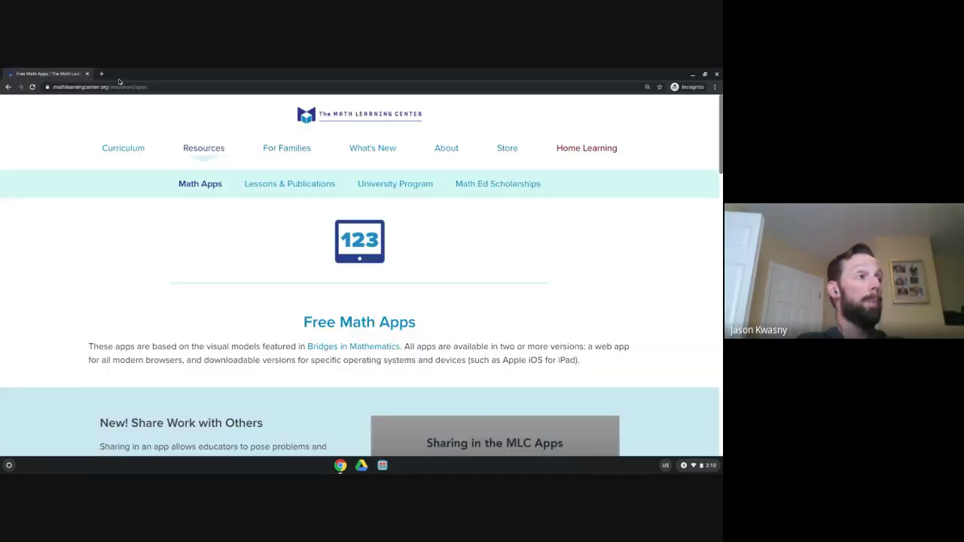
{"action": "left_click", "coordinate": [101, 73]}
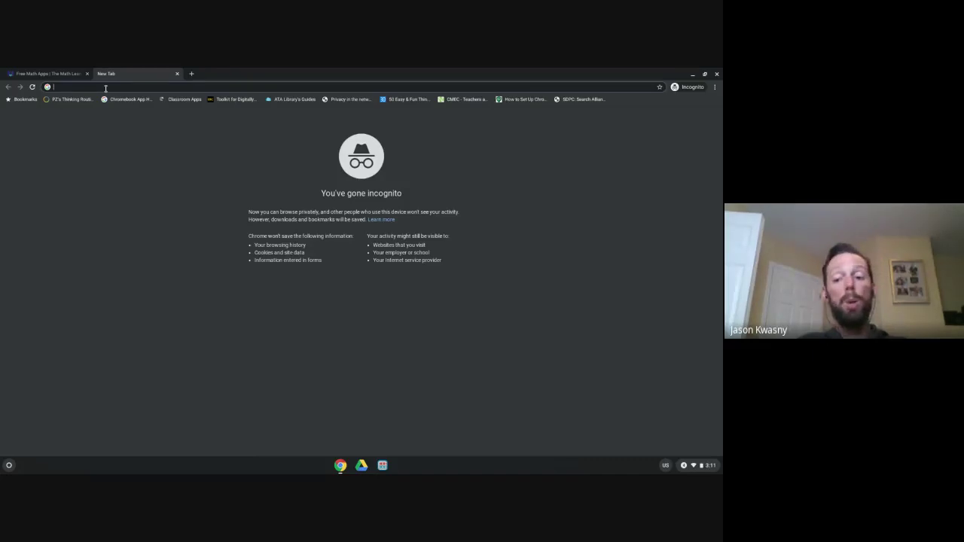
{"action": "key", "text": "ctrl+v"}
{"action": "key", "text": "Return"}
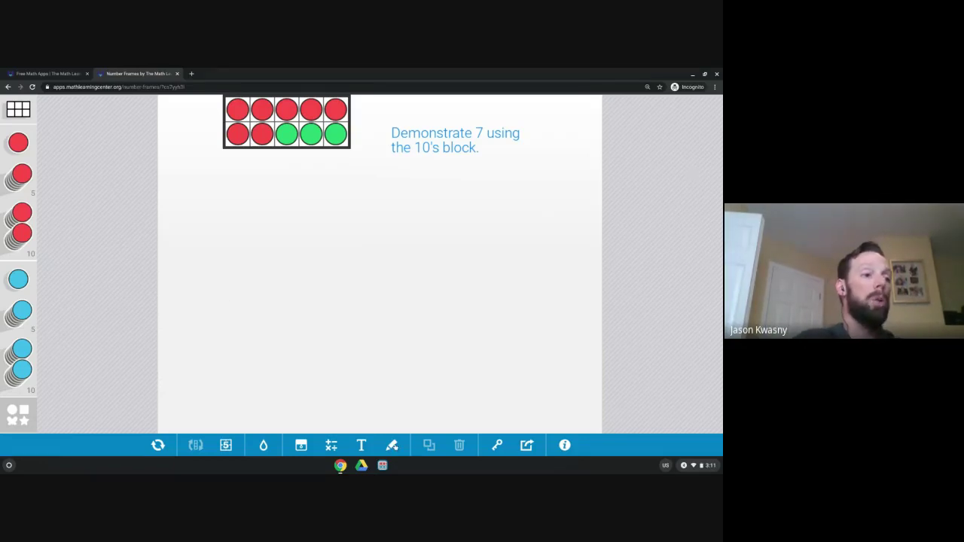
Draw a jagged red freehand line in the empty area below the 10-frame
{"action": "left_click", "coordinate": [391, 445]}
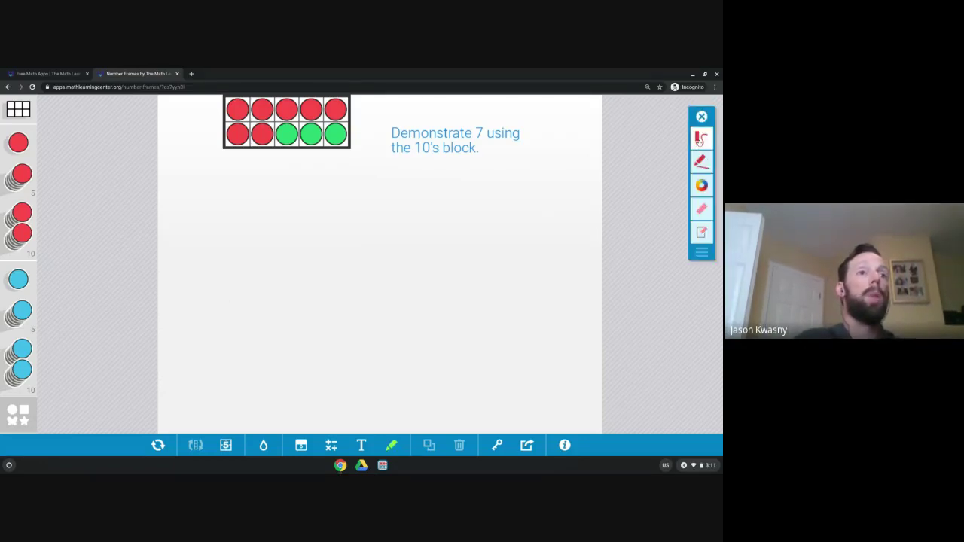
{"action": "left_click", "coordinate": [701, 139]}
{"action": "mouse_move", "coordinate": [314, 239]}
{"action": "left_mouse_down"}
{"action": "mouse_move", "coordinate": [376, 361]}
{"action": "mouse_move", "coordinate": [469, 304]}
{"action": "mouse_move", "coordinate": [506, 332]}
{"action": "left_mouse_up"}
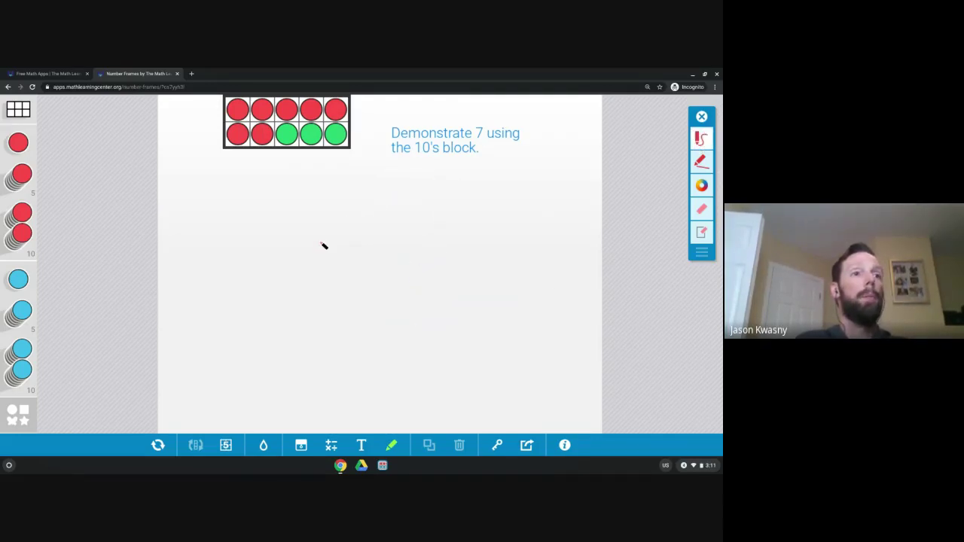
{"action": "mouse_move", "coordinate": [321, 244]}
{"action": "left_mouse_down"}
{"action": "mouse_move", "coordinate": [370, 246]}
{"action": "mouse_move", "coordinate": [441, 212]}
{"action": "mouse_move", "coordinate": [456, 275]}
{"action": "mouse_move", "coordinate": [535, 272]}
{"action": "left_mouse_up"}
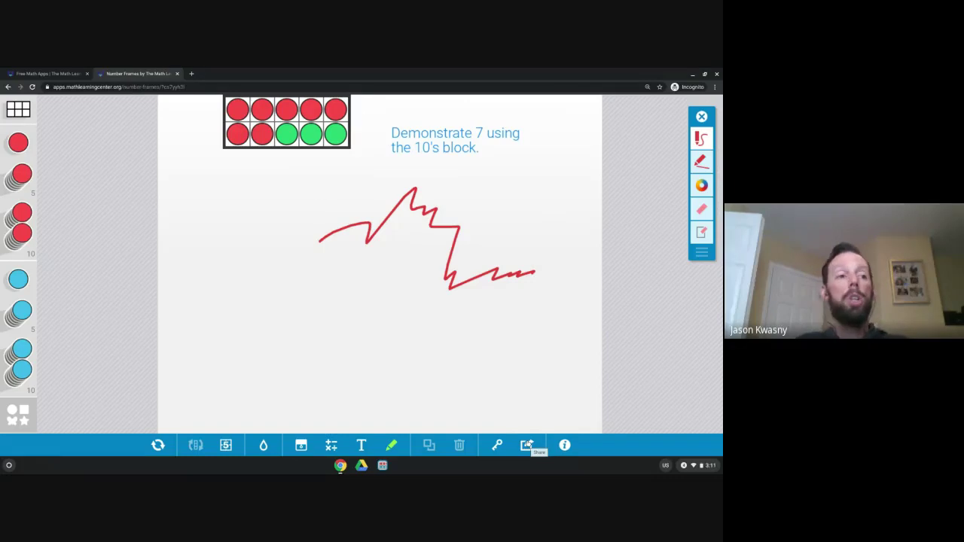
Copy a share link for the annotated work and open Google Classroom in a new tab
{"action": "left_click", "coordinate": [527, 445]}
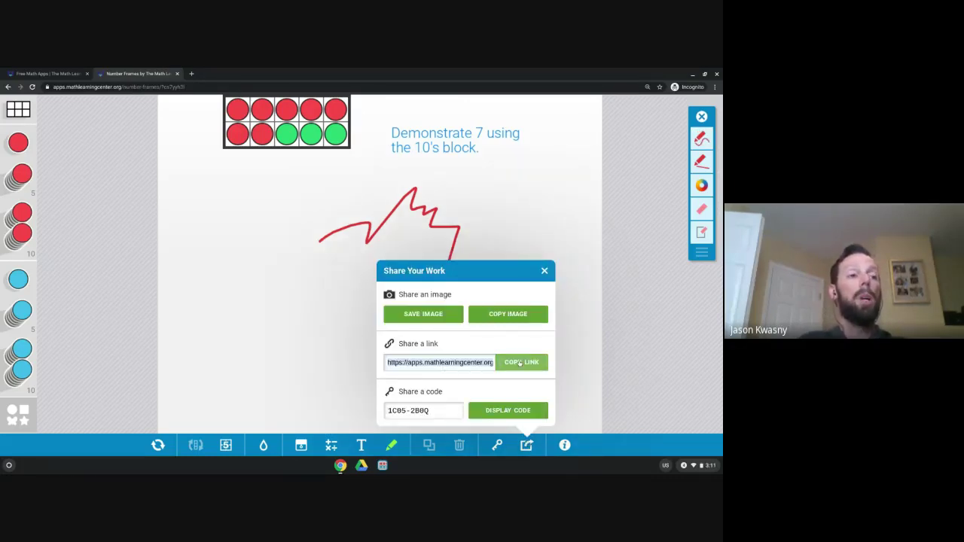
{"action": "left_click", "coordinate": [520, 363]}
{"action": "left_click", "coordinate": [192, 74]}
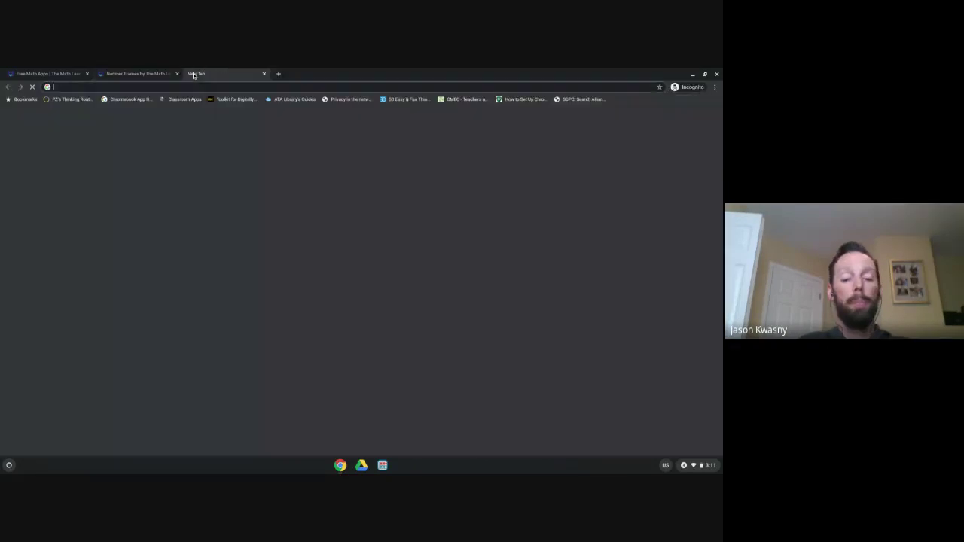
{"action": "type", "text": "classroom"}
{"action": "key", "text": "Return"}
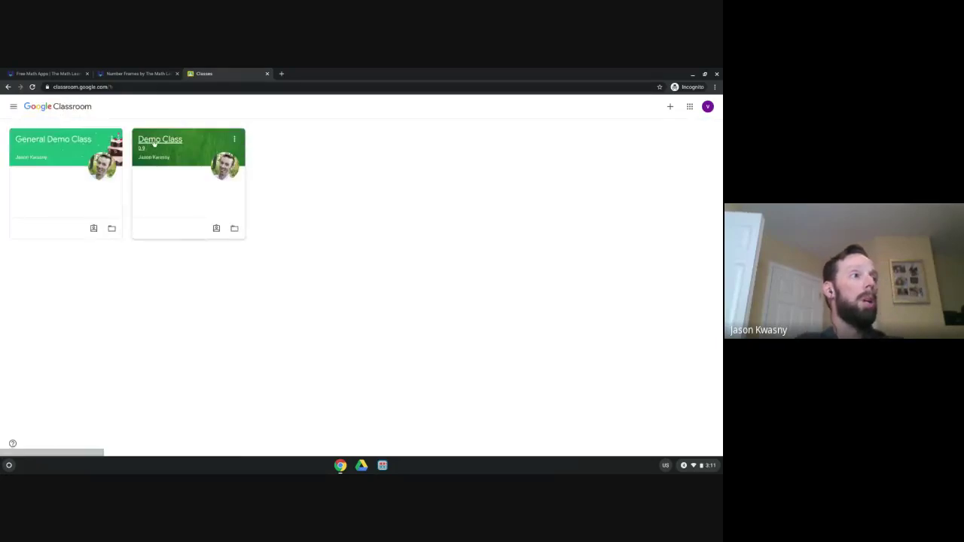
Open Demo Class and view the full assignment "This is the first" under the testing topic in its classwork
{"action": "left_click", "coordinate": [154, 143]}
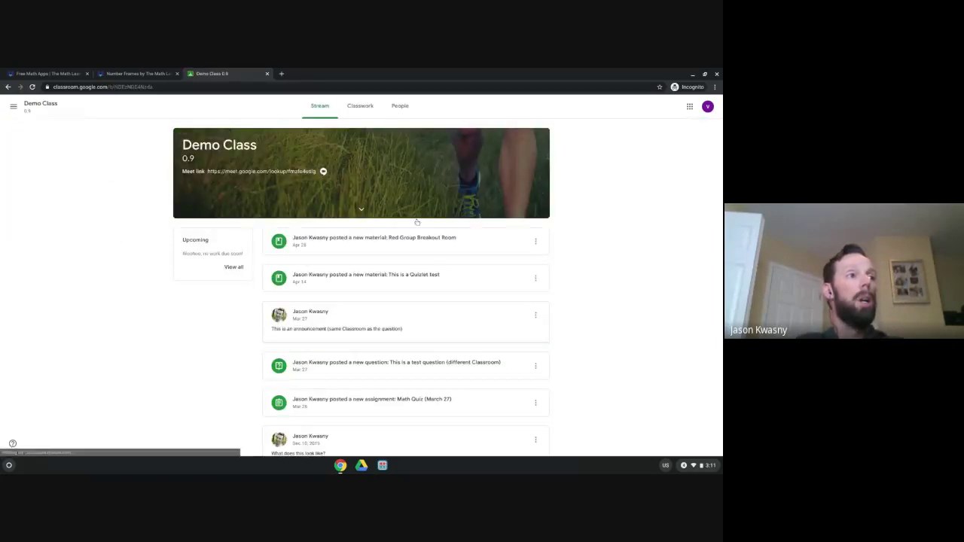
{"action": "left_click", "coordinate": [361, 107]}
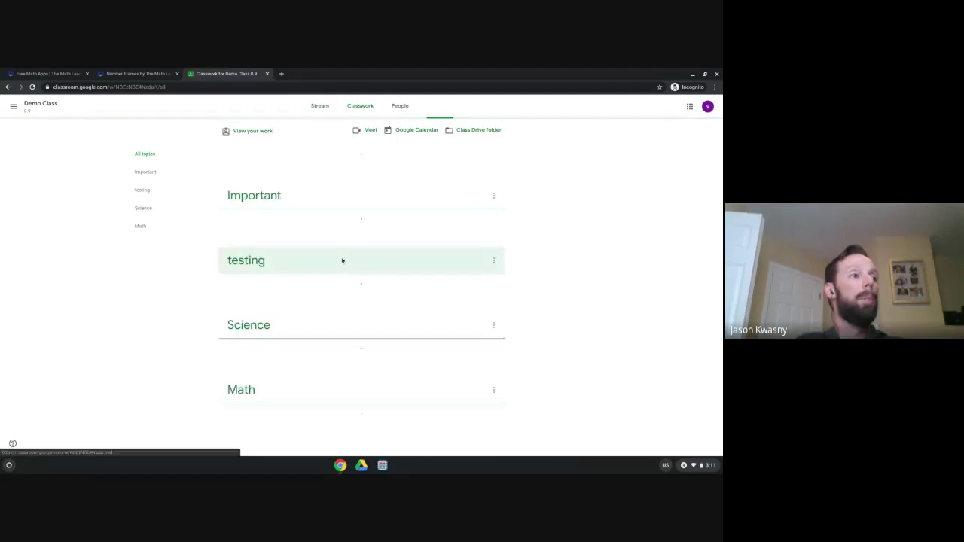
{"action": "scroll", "coordinate": [340, 260], "scroll_direction": "down", "scroll_amount": 10}
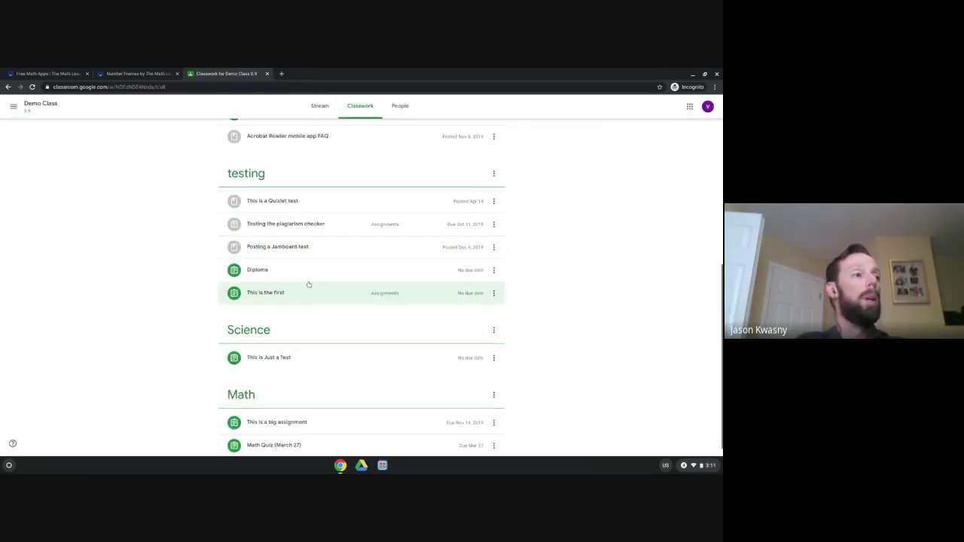
{"action": "left_click", "coordinate": [307, 284]}
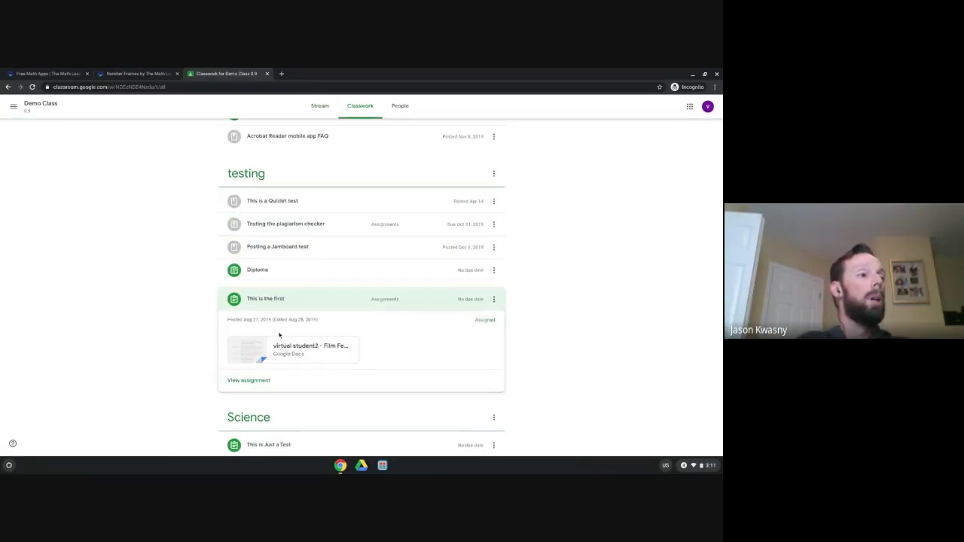
{"action": "left_click", "coordinate": [238, 380]}
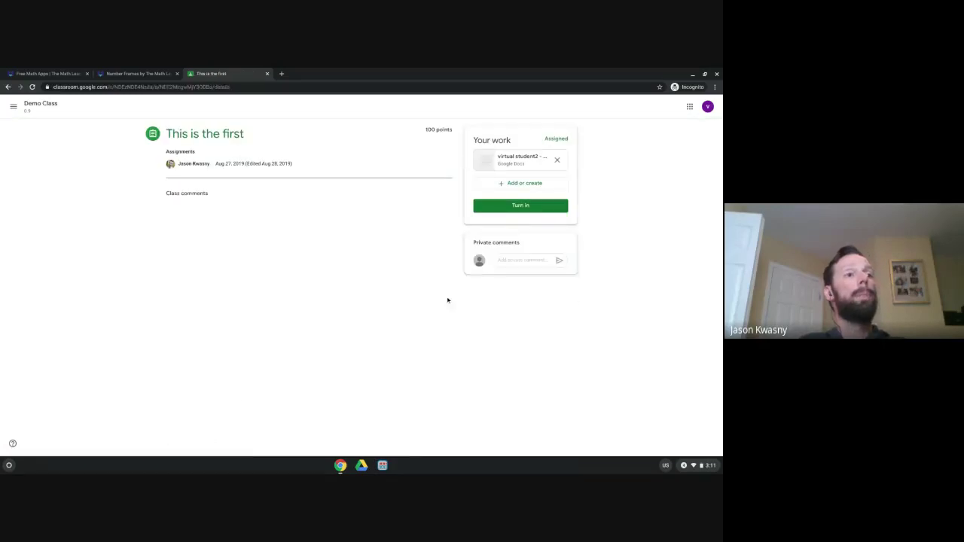
Attach the copied Number Frames link to the assignment as student work and turn it in
{"action": "left_click", "coordinate": [499, 185]}
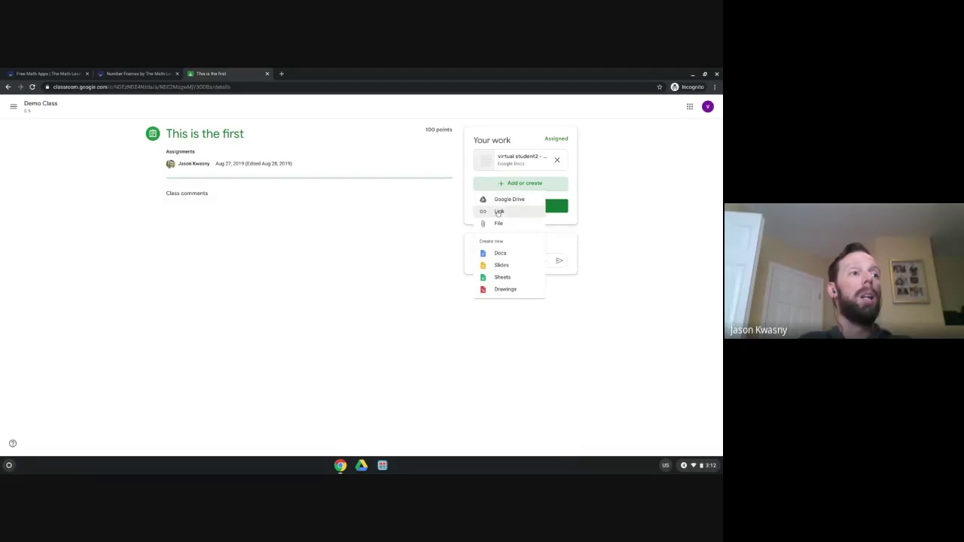
{"action": "left_click", "coordinate": [498, 211]}
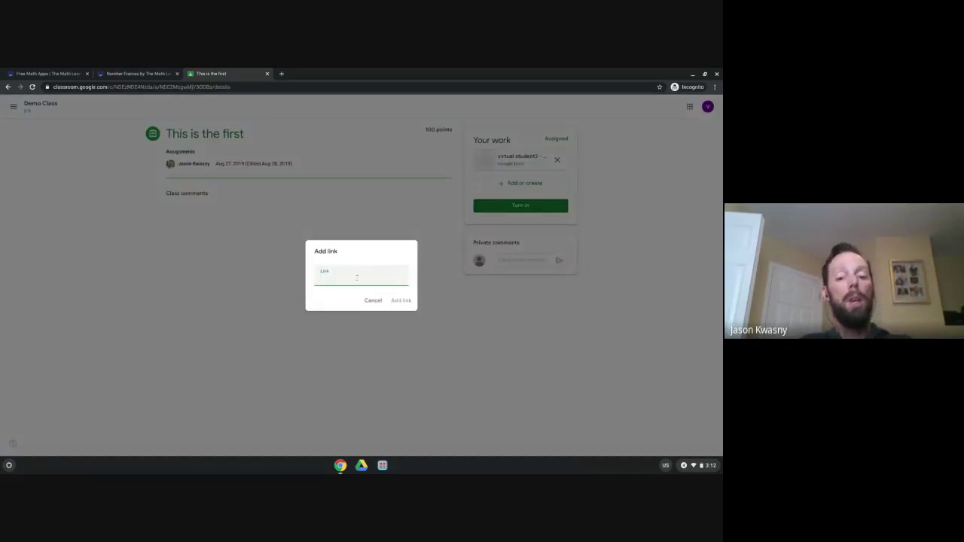
{"action": "key", "text": "ctrl+v"}
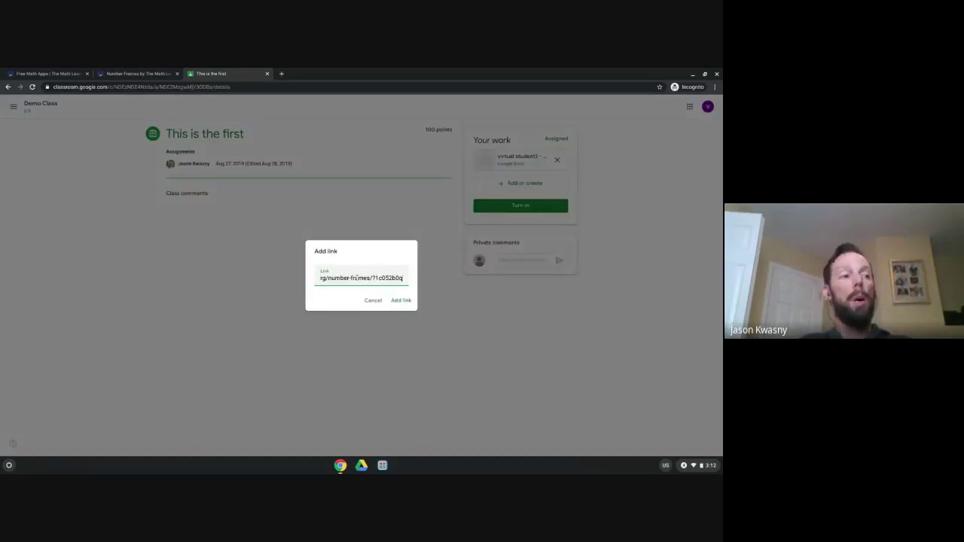
{"action": "left_click", "coordinate": [396, 301]}
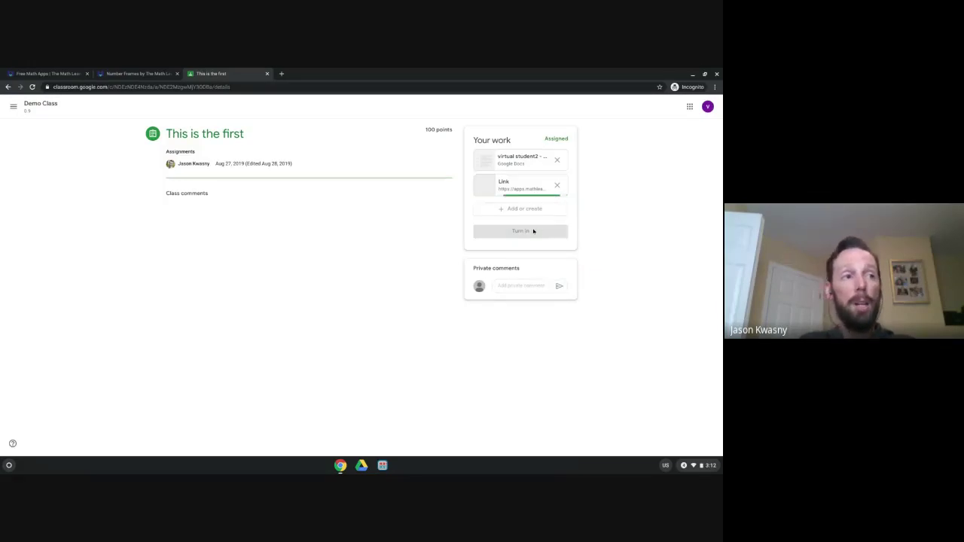
{"action": "left_click", "coordinate": [534, 231]}
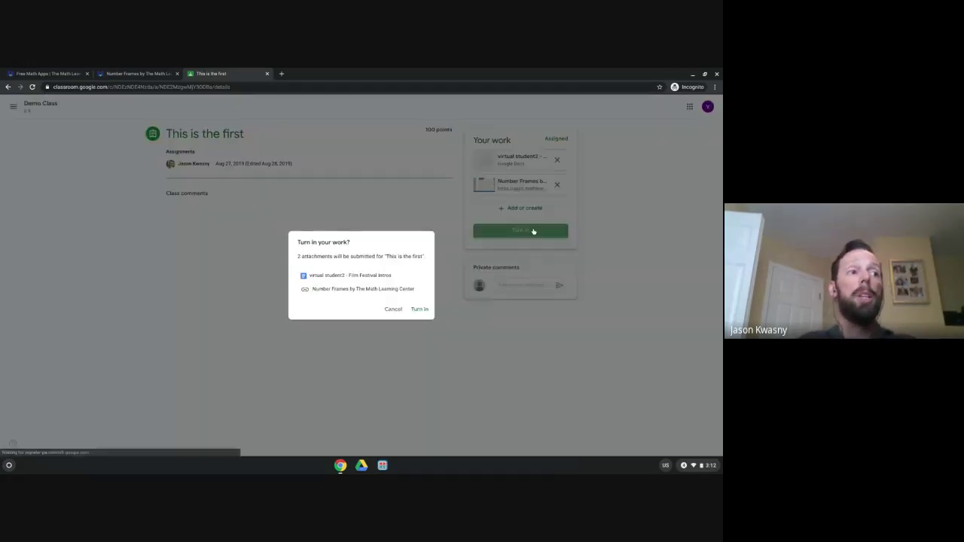
{"action": "left_click", "coordinate": [417, 309]}
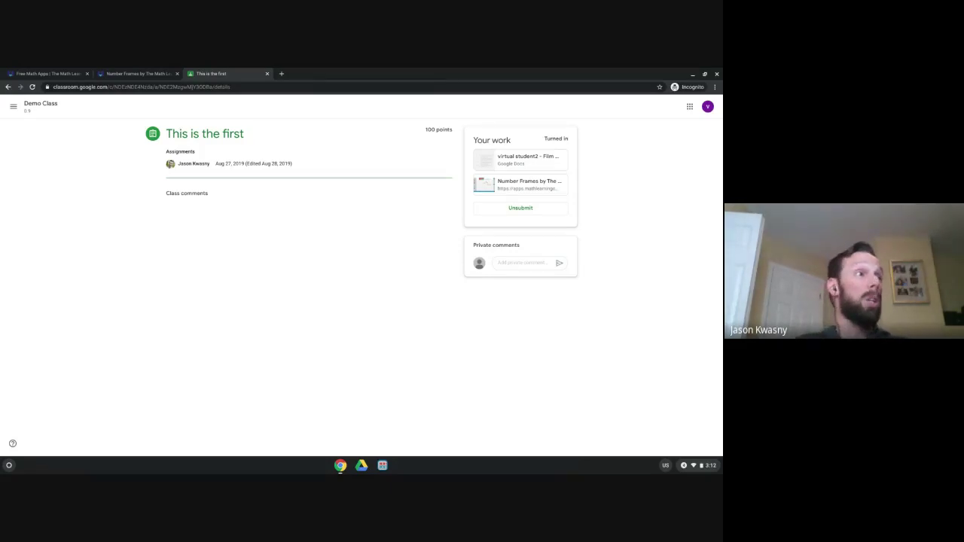
Minimize the incognito window, then dismiss the sharing options and close the Number Frames app tab
{"action": "left_click", "coordinate": [691, 74]}
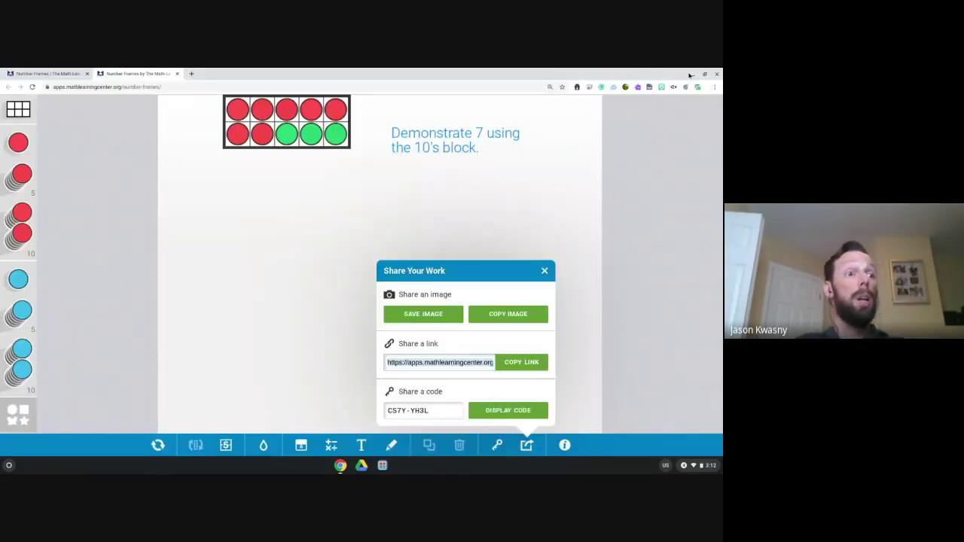
{"action": "left_click", "coordinate": [544, 270]}
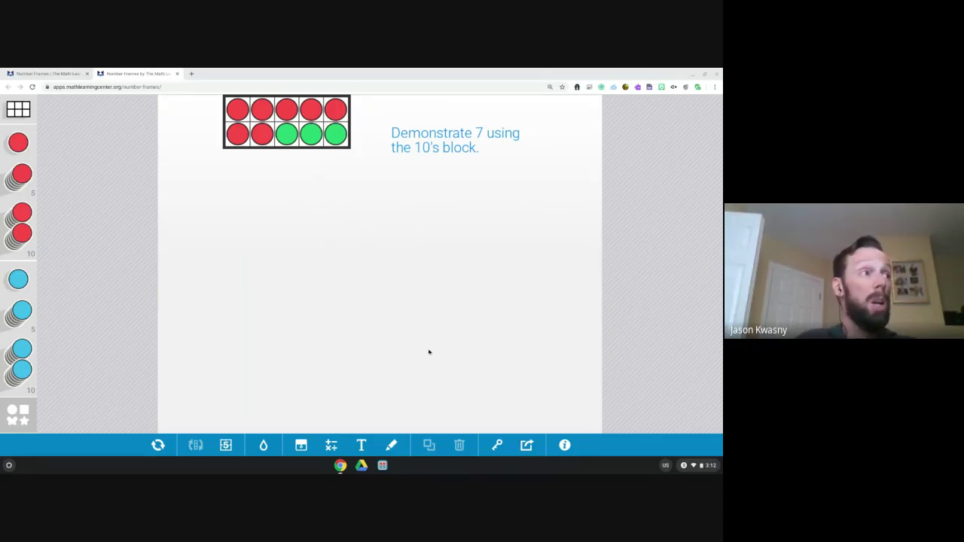
{"action": "left_click", "coordinate": [178, 74]}
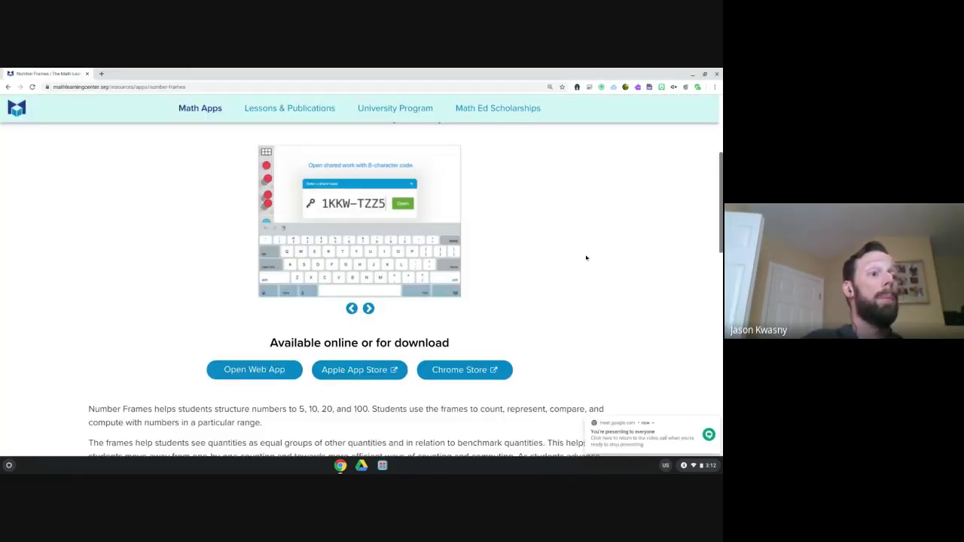
Return to the Math Apps page and browse the list of free apps around Math Clock and Number Frames
{"action": "scroll", "coordinate": [587, 257], "scroll_direction": "down", "scroll_amount": 3}
{"action": "scroll", "coordinate": [586, 258], "scroll_direction": "up", "scroll_amount": 5}
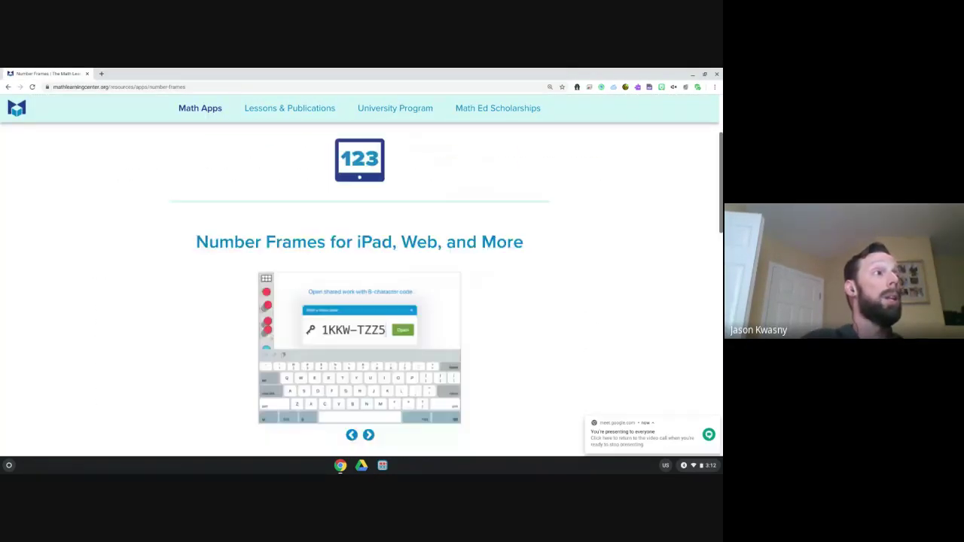
{"action": "scroll", "coordinate": [360, 286], "scroll_direction": "up", "scroll_amount": 2}
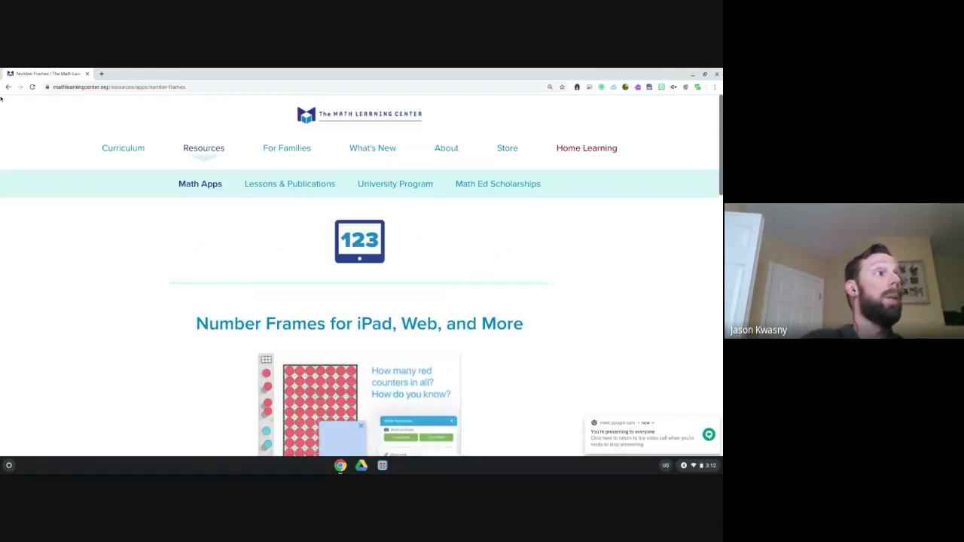
{"action": "left_click", "coordinate": [191, 186]}
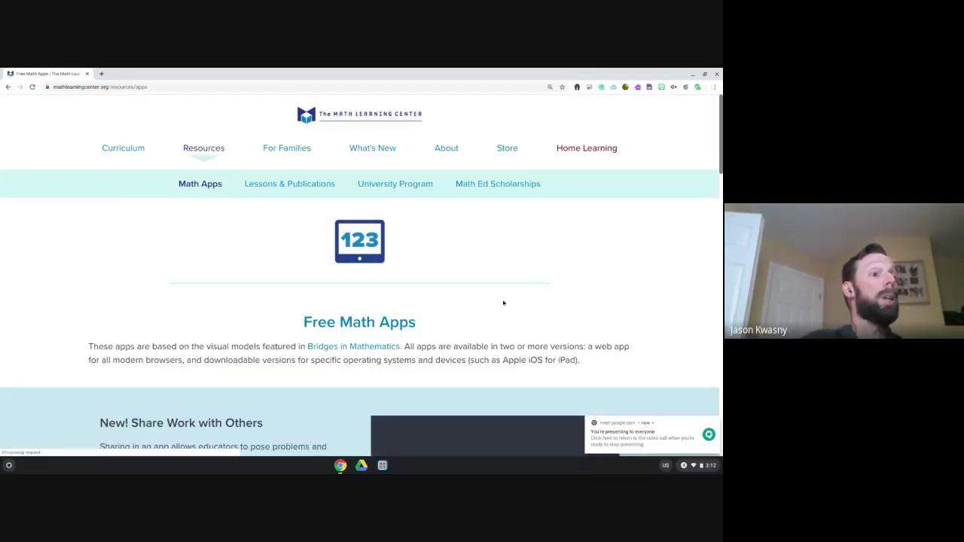
{"action": "scroll", "coordinate": [503, 303], "scroll_direction": "down", "scroll_amount": 10}
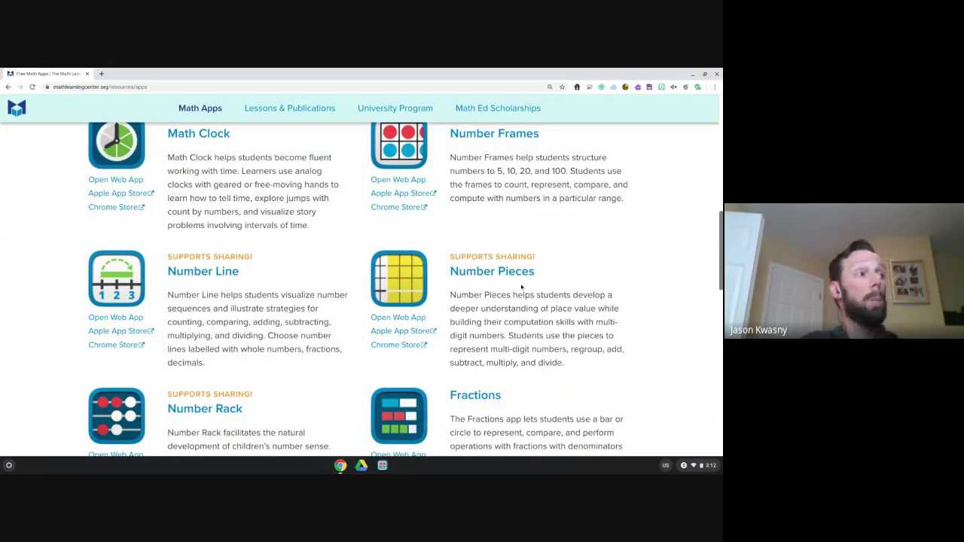
{"action": "scroll", "coordinate": [522, 286], "scroll_direction": "up", "scroll_amount": 2}
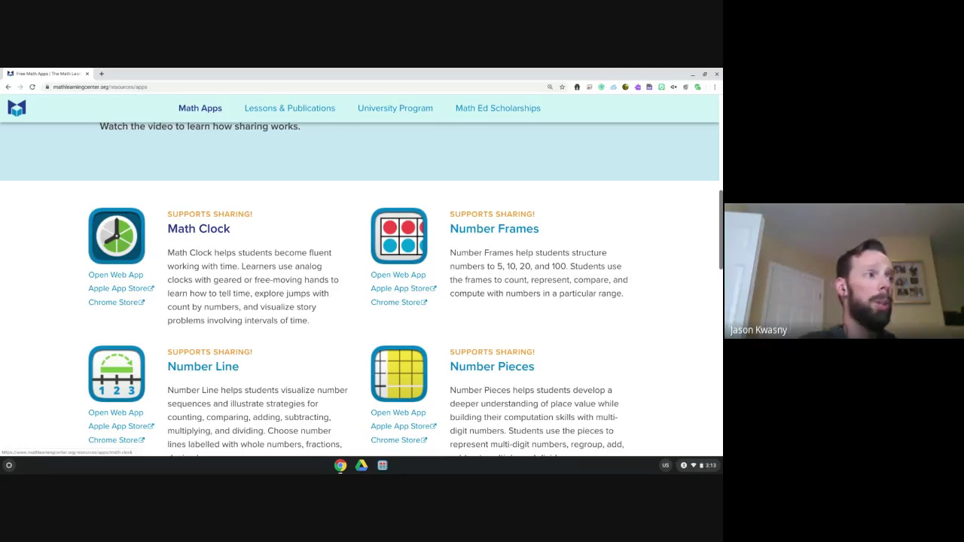
Open the Math Clock page and launch its web app
{"action": "left_click", "coordinate": [180, 232]}
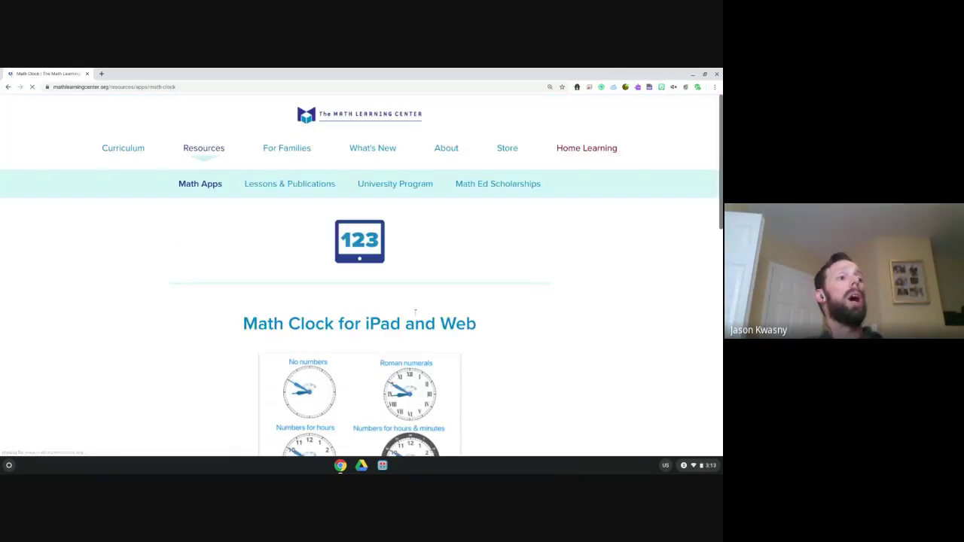
{"action": "scroll", "coordinate": [467, 414], "scroll_direction": "down", "scroll_amount": 3}
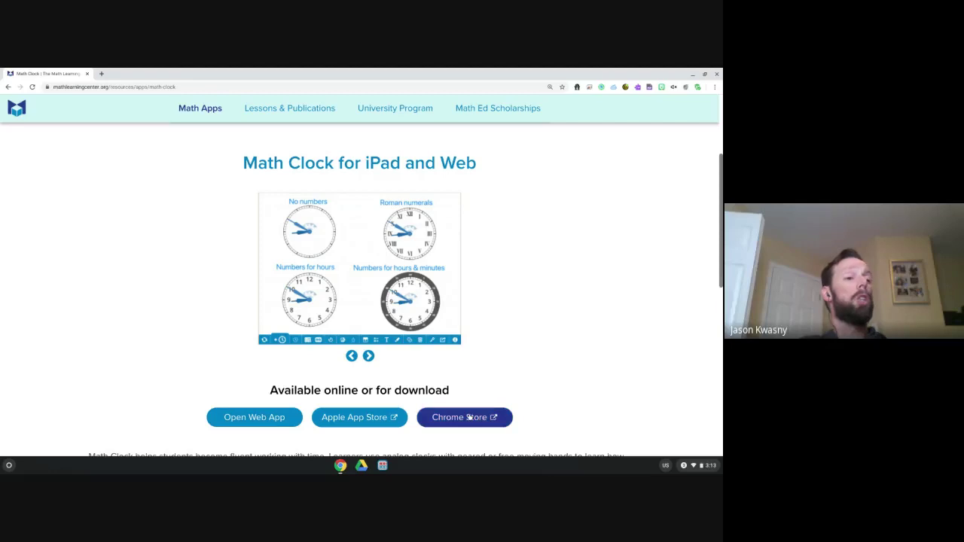
{"action": "left_click", "coordinate": [237, 419]}
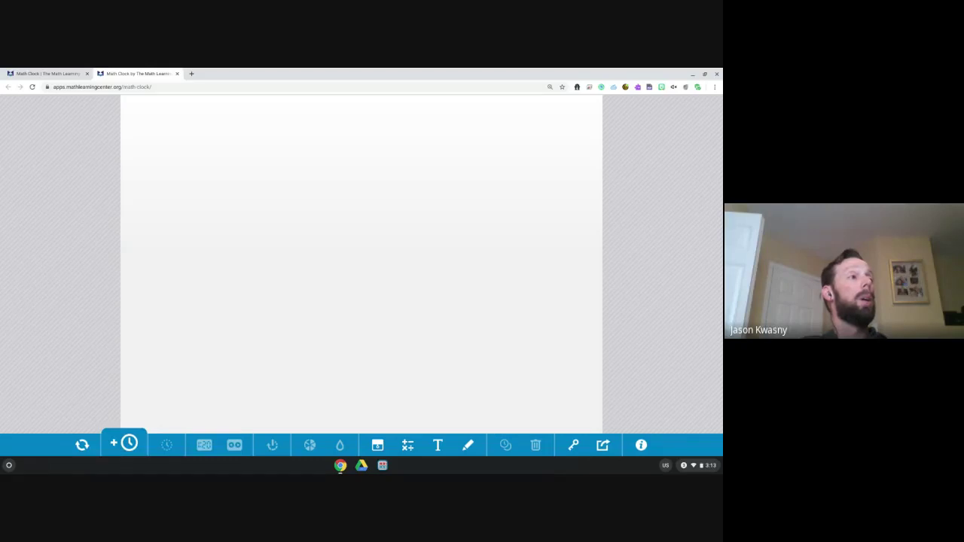
Add a clock with free-moving hands and turn its minute hand to the 3
{"action": "left_click", "coordinate": [130, 444]}
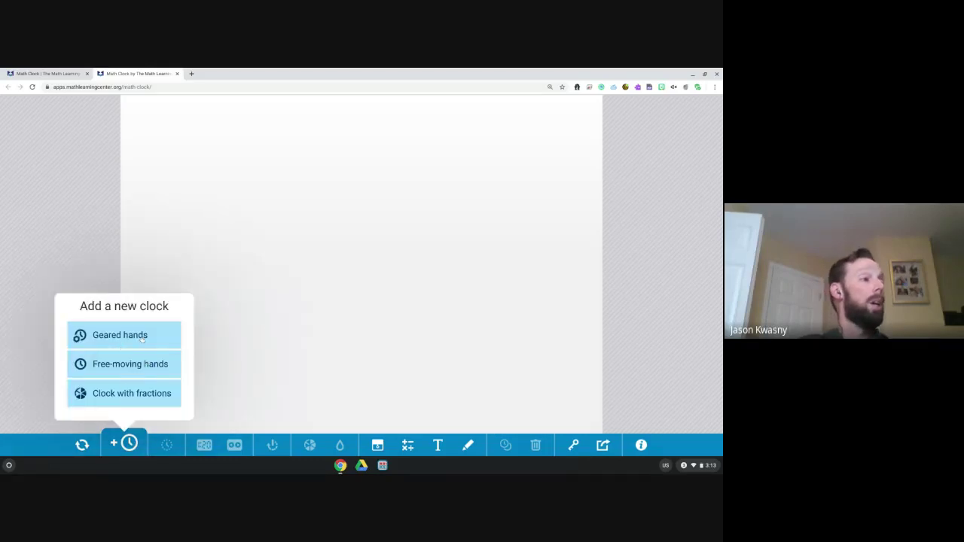
{"action": "left_click", "coordinate": [140, 367]}
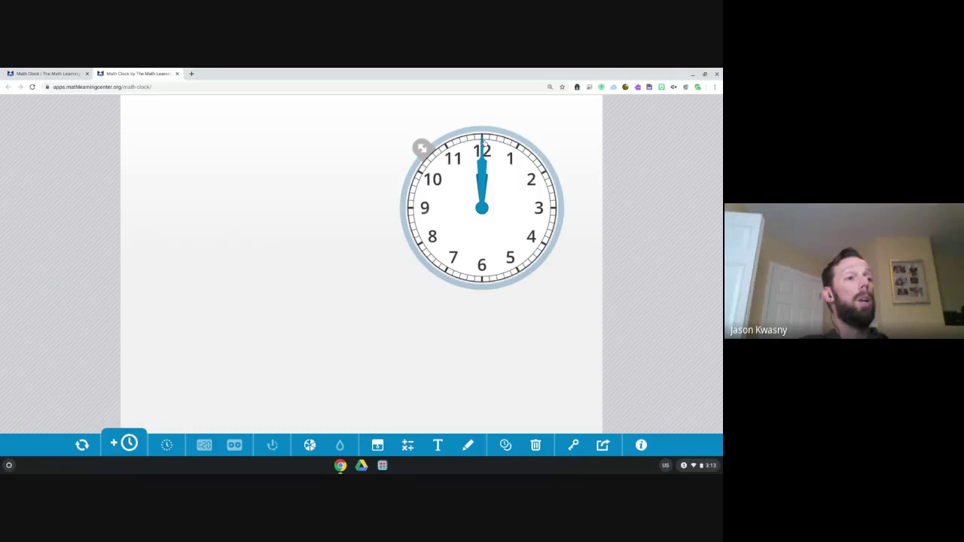
{"action": "left_click_drag", "start_coordinate": [483, 142], "coordinate": [557, 208]}
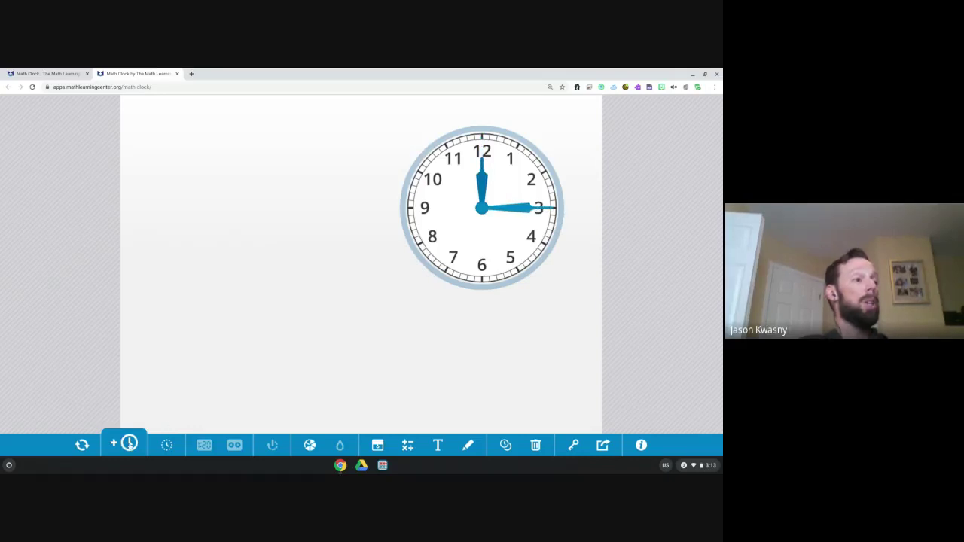
Add a clock with fractions, place it clear of the free-moving clock, and divide its face into 60 parts
{"action": "left_click", "coordinate": [130, 445]}
{"action": "left_click", "coordinate": [133, 401]}
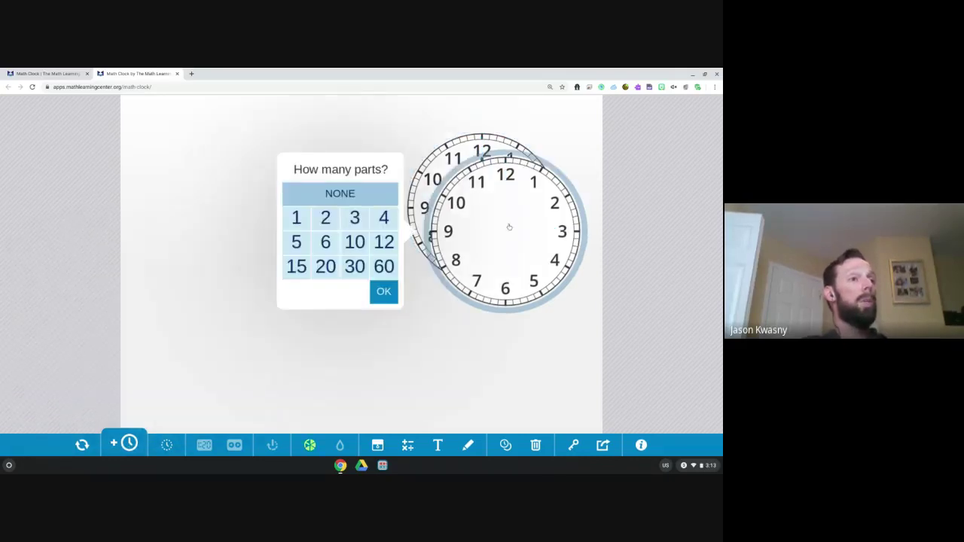
{"action": "left_click_drag", "start_coordinate": [510, 228], "coordinate": [258, 264]}
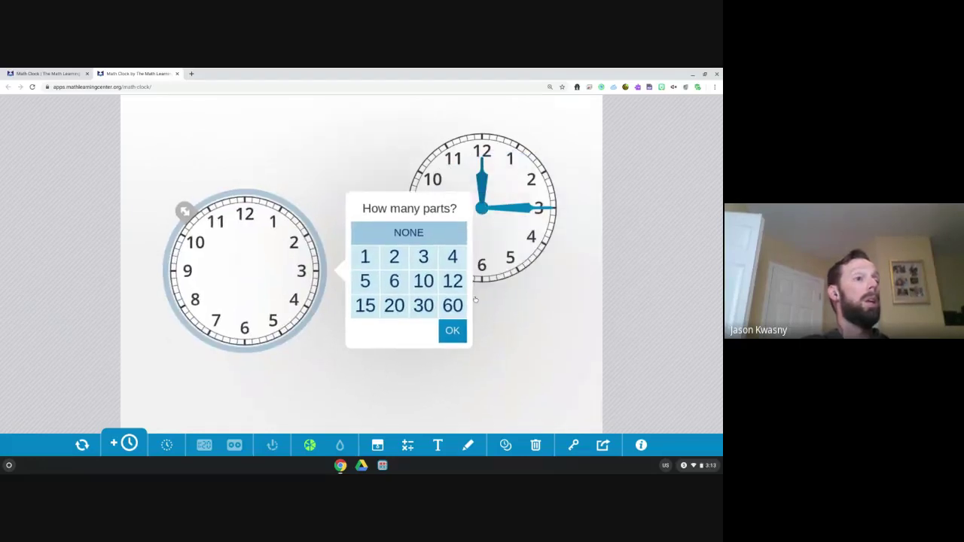
{"action": "left_click", "coordinate": [453, 305]}
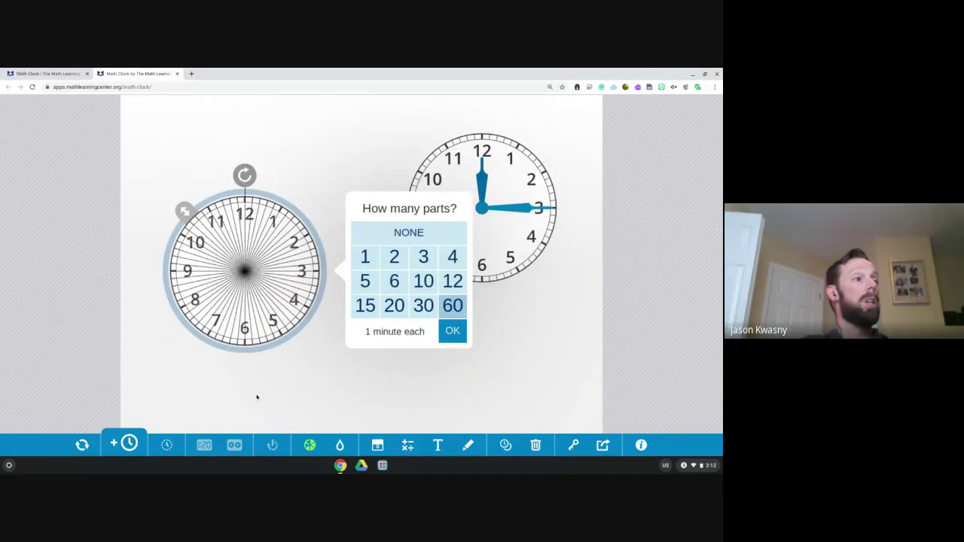
{"action": "left_click", "coordinate": [253, 396]}
{"action": "left_click", "coordinate": [242, 271]}
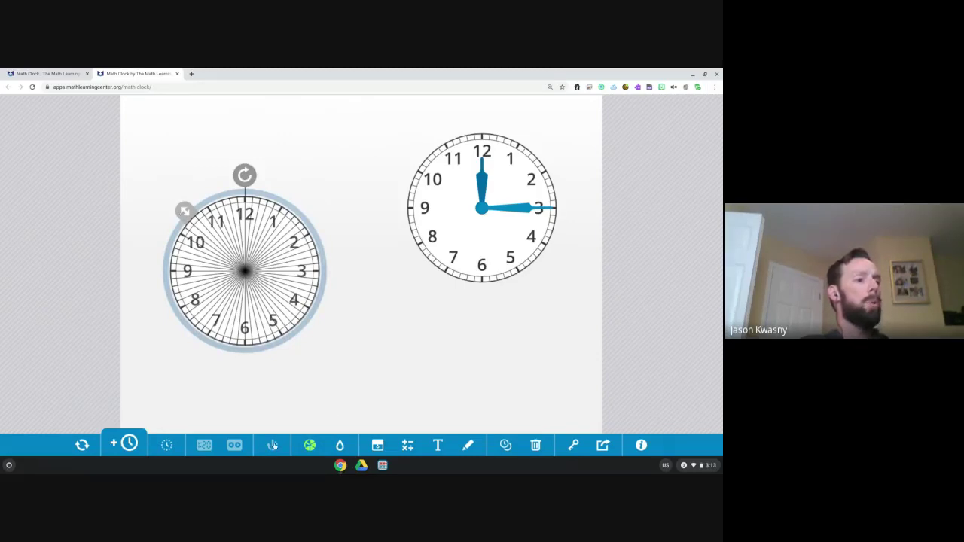
Turn on the minute hand for the clock with fractions
{"action": "left_click", "coordinate": [487, 258]}
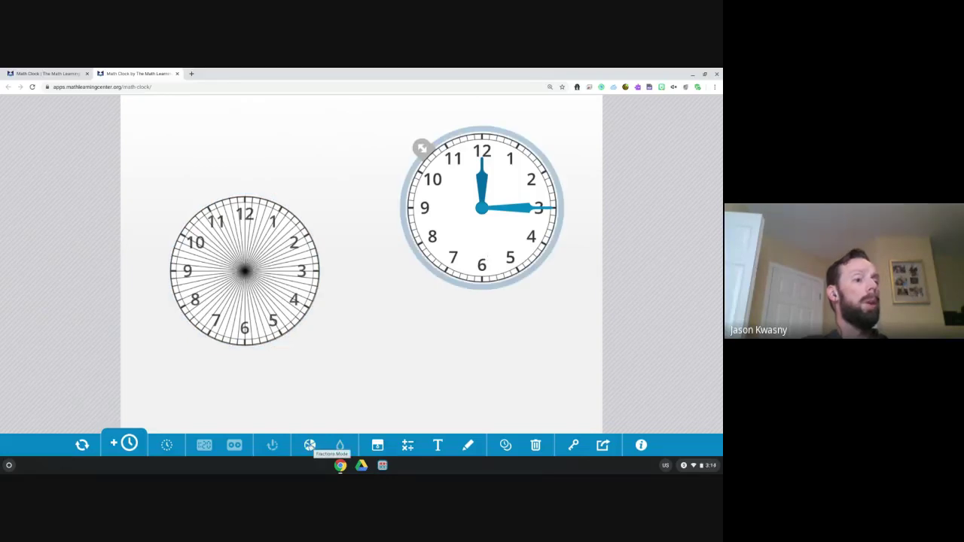
{"action": "left_click", "coordinate": [258, 303]}
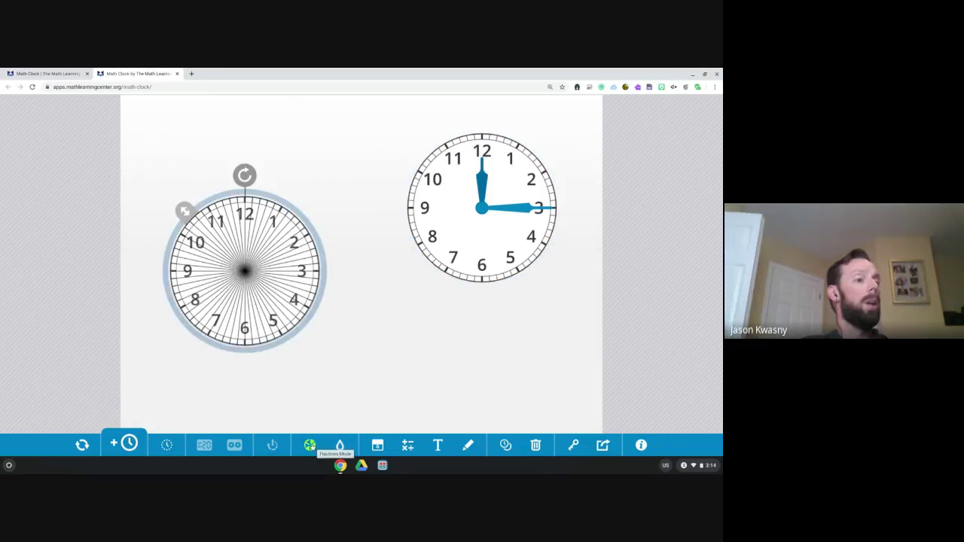
{"action": "left_click", "coordinate": [310, 445]}
{"action": "left_click", "coordinate": [310, 446]}
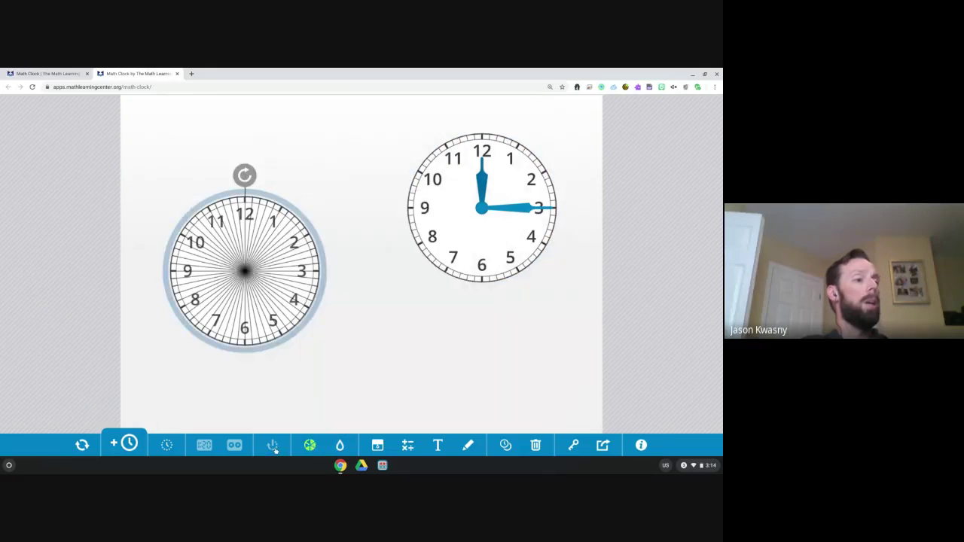
{"action": "left_click", "coordinate": [166, 445]}
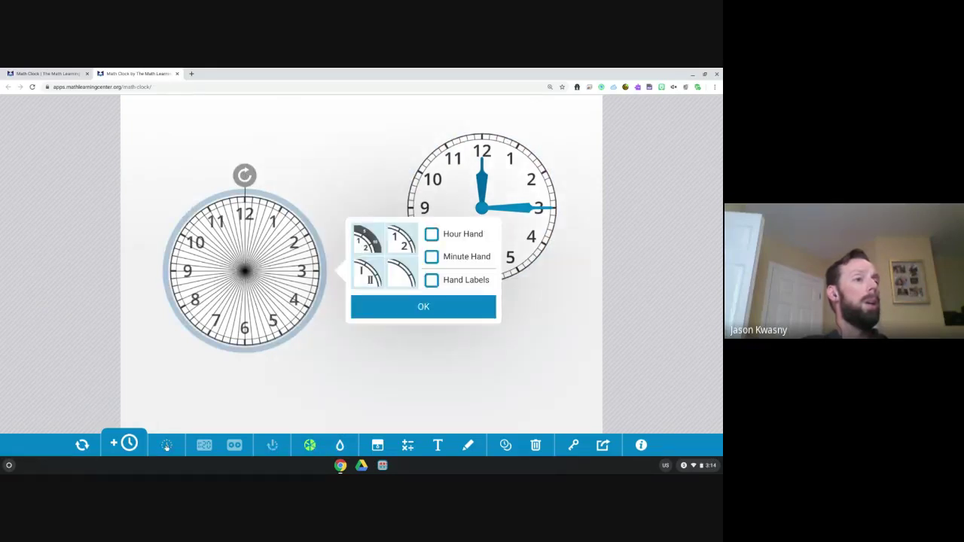
{"action": "left_click", "coordinate": [432, 257]}
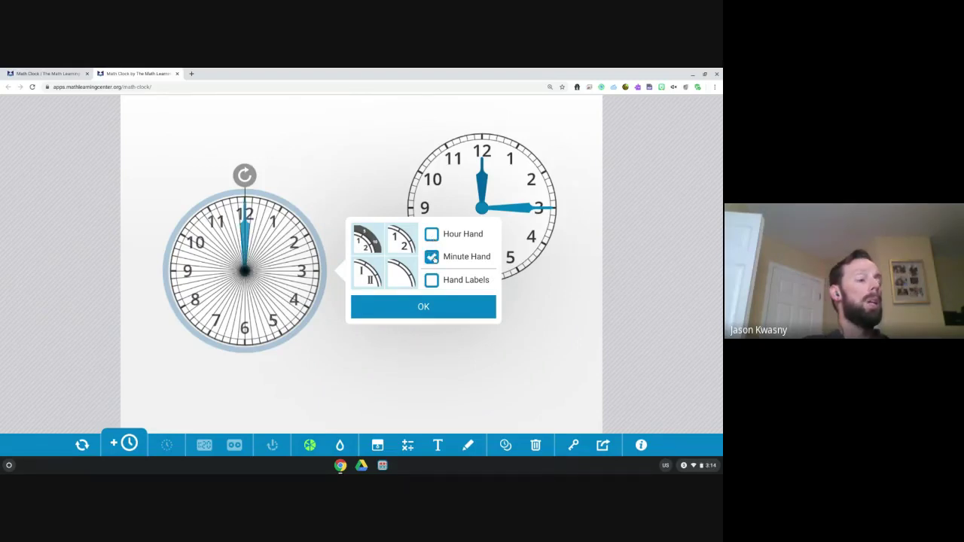
Divide the fraction clock's face into 6 parts and turn its minute hand to about the 2
{"action": "left_click", "coordinate": [310, 443]}
{"action": "left_click", "coordinate": [389, 284]}
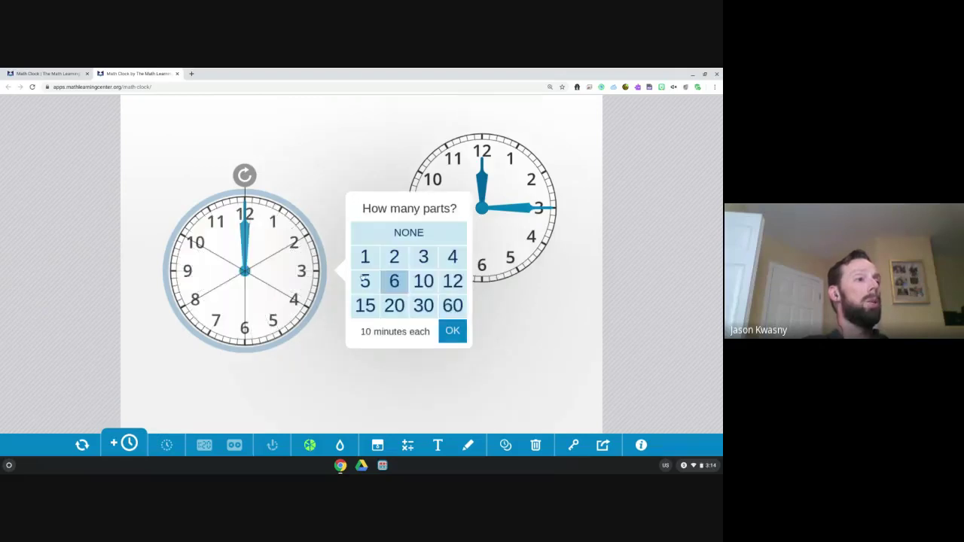
{"action": "left_click", "coordinate": [251, 177]}
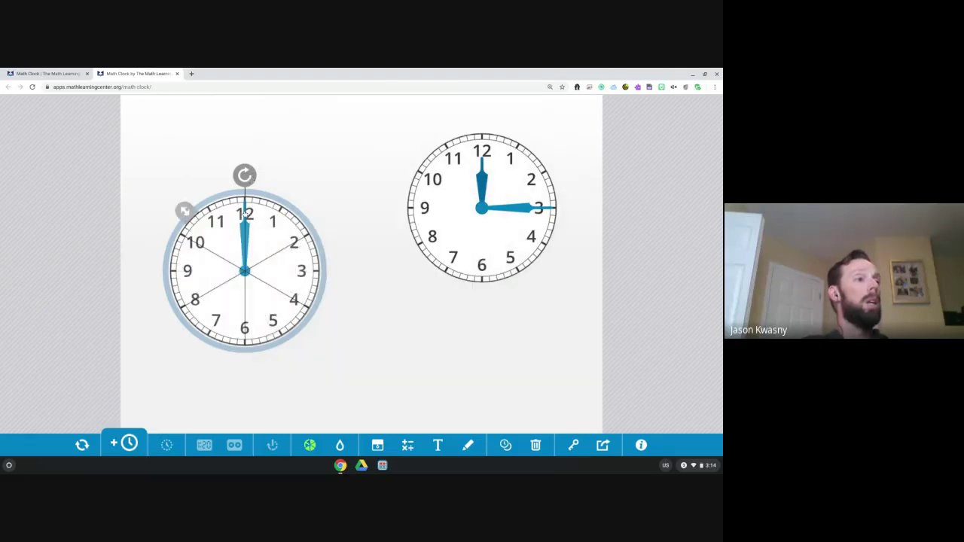
{"action": "left_click_drag", "start_coordinate": [245, 214], "coordinate": [291, 239]}
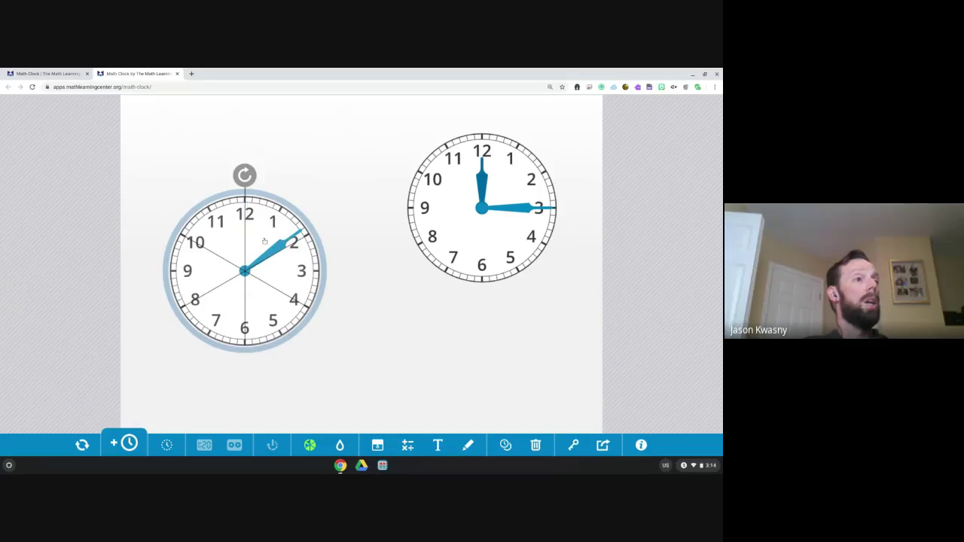
Turn on the hand labels for the fraction clock
{"action": "mouse_move", "coordinate": [185, 212]}
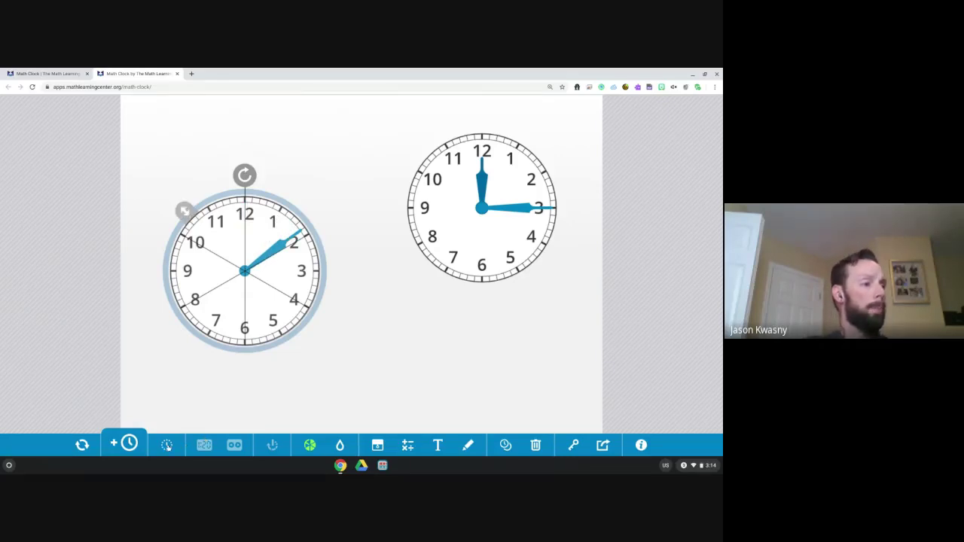
{"action": "left_click", "coordinate": [168, 446]}
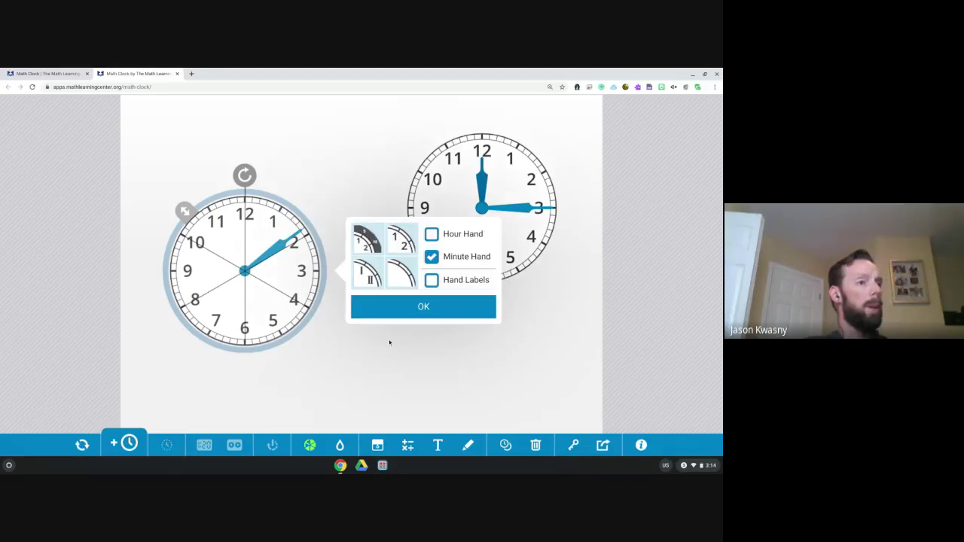
{"action": "left_click", "coordinate": [432, 281]}
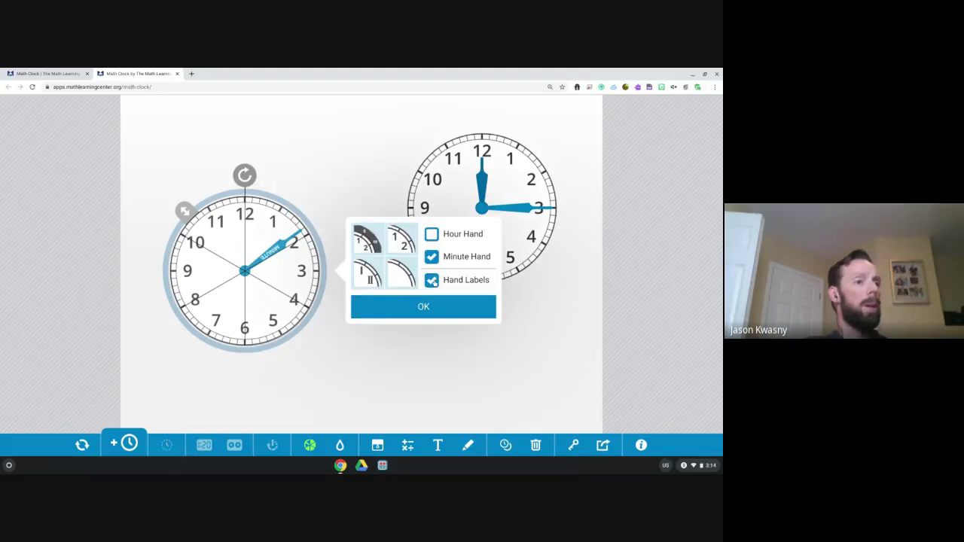
{"action": "left_click", "coordinate": [432, 281]}
{"action": "left_click", "coordinate": [432, 280]}
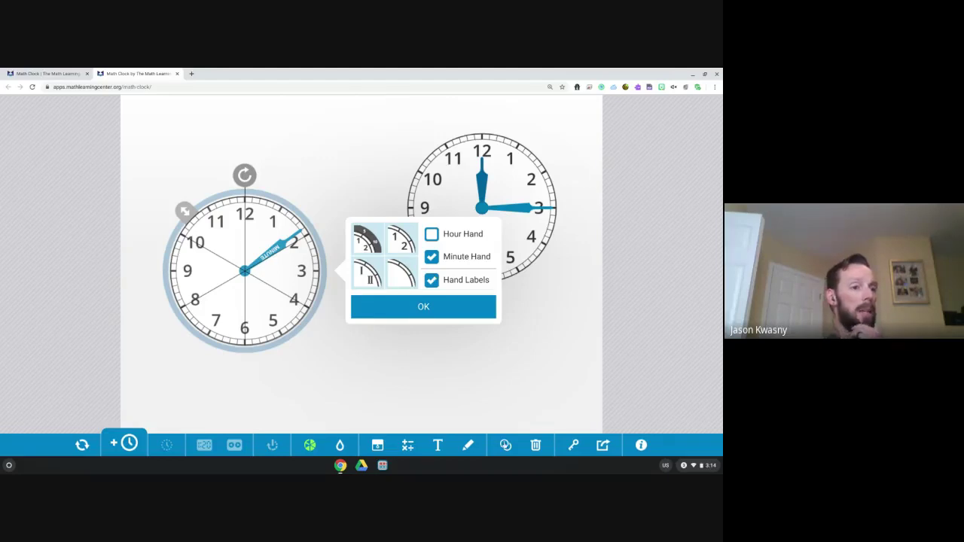
Duplicate the fraction clock, set the copy below the free-moving clock, and delete the copy
{"action": "left_click", "coordinate": [505, 448]}
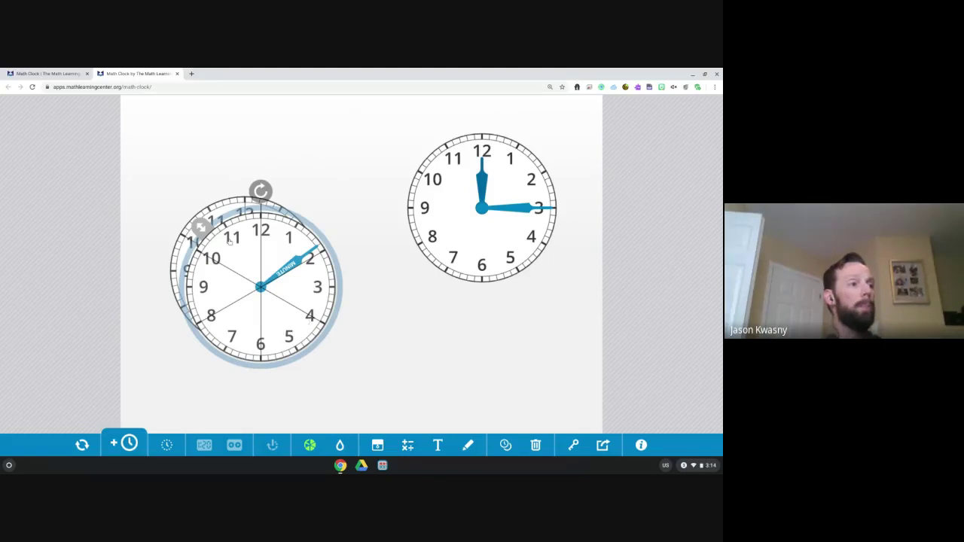
{"action": "left_click_drag", "start_coordinate": [233, 238], "coordinate": [449, 279]}
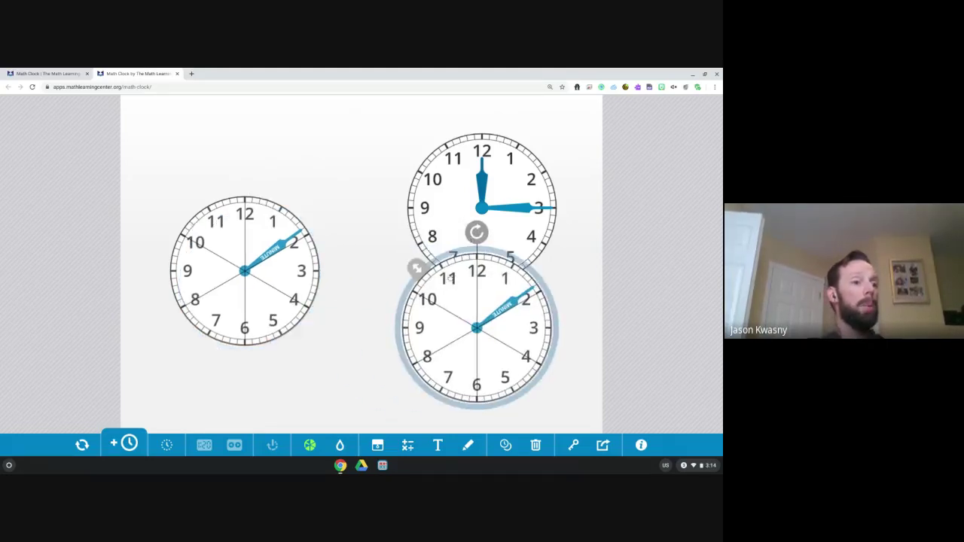
{"action": "left_click", "coordinate": [535, 446]}
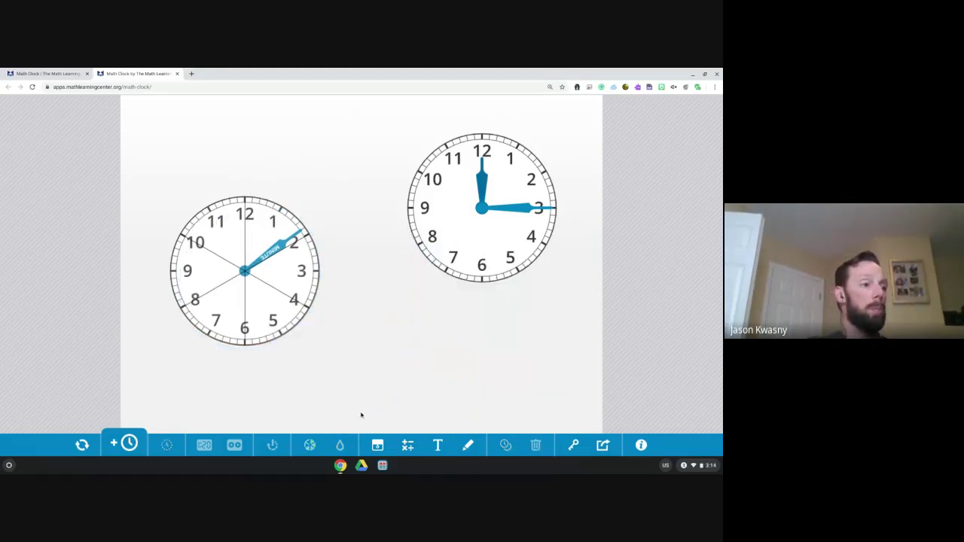
Move the fraction clock up so it sits level with the free-moving clock
{"action": "left_click", "coordinate": [251, 310]}
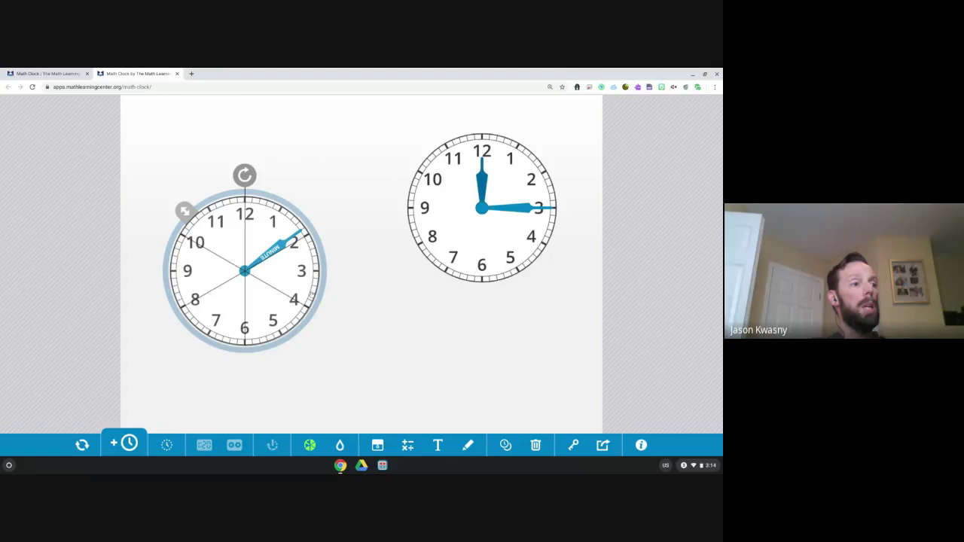
{"action": "left_click_drag", "start_coordinate": [291, 314], "coordinate": [284, 311]}
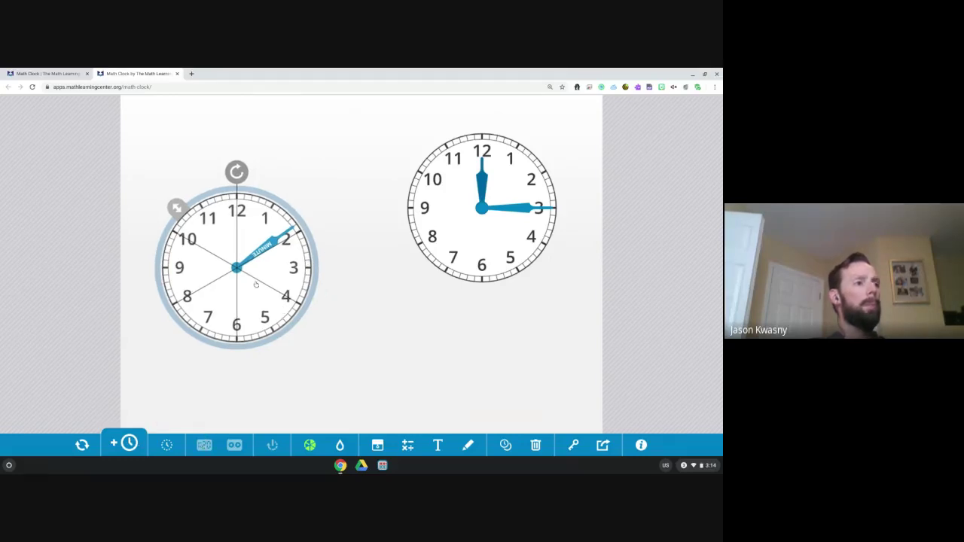
{"action": "left_click_drag", "start_coordinate": [256, 284], "coordinate": [236, 229]}
Add a clock with geared hands and place it below and between the two existing clocks
{"action": "left_click", "coordinate": [495, 243]}
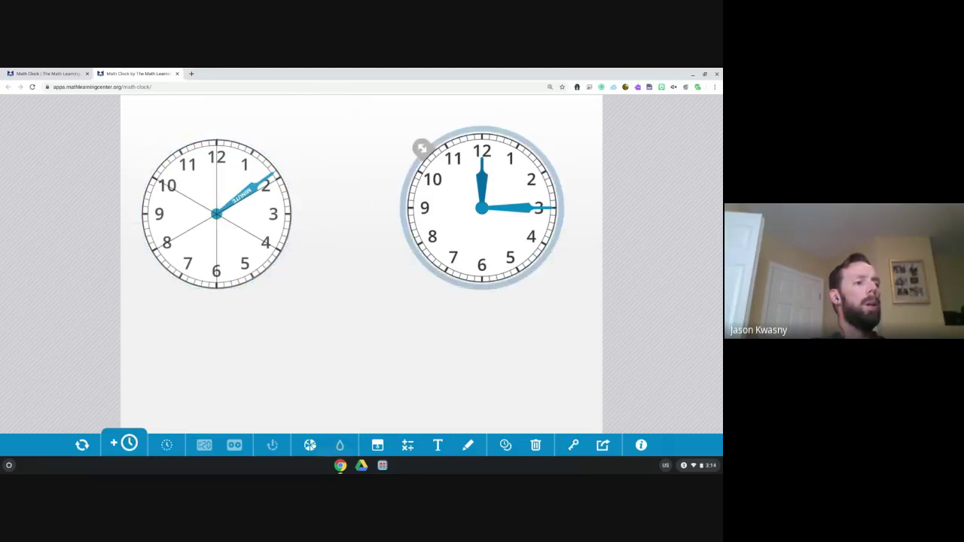
{"action": "left_click", "coordinate": [127, 443]}
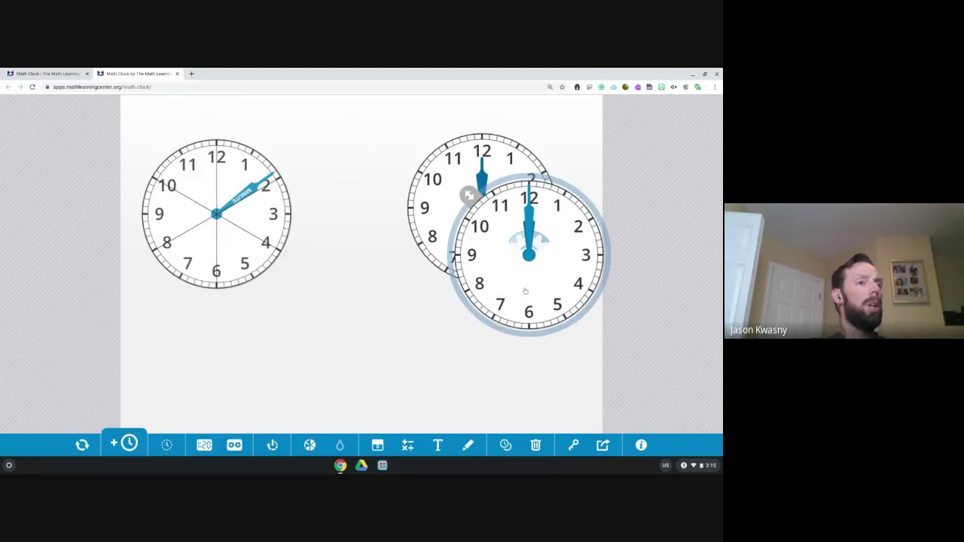
{"action": "left_click_drag", "start_coordinate": [525, 293], "coordinate": [363, 362]}
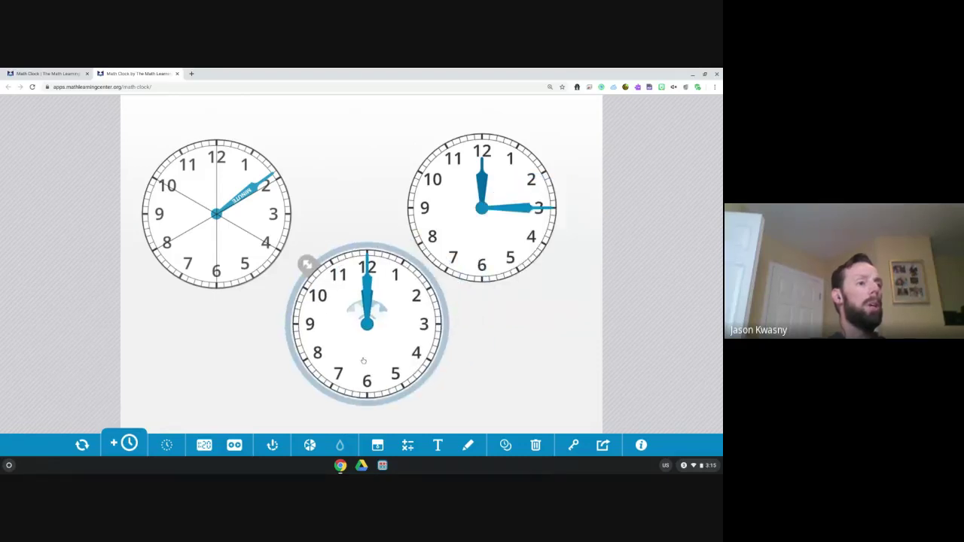
Show the geared clock's run and jump controls, and advance its hands to 1:10 in jumps of 5 after raising the clock
{"action": "left_click", "coordinate": [236, 445]}
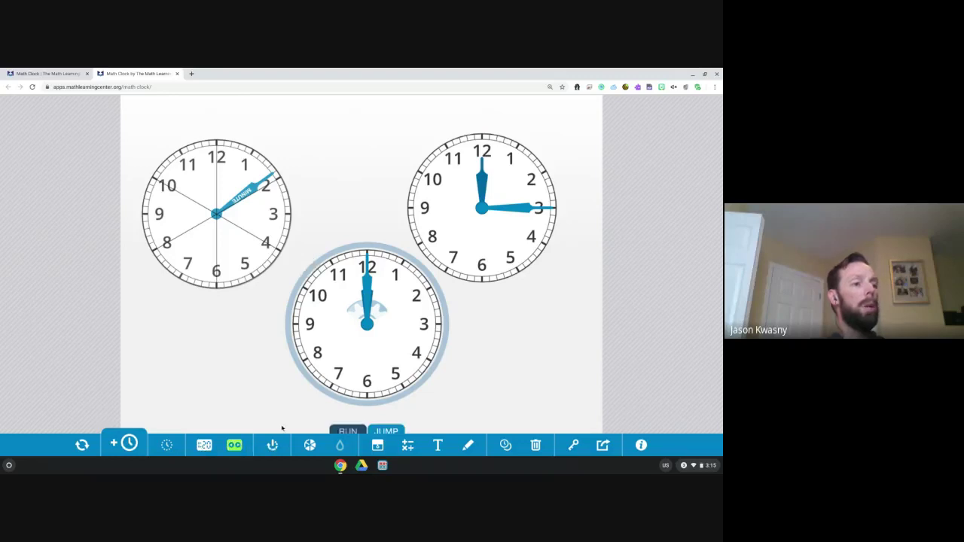
{"action": "left_click", "coordinate": [393, 431]}
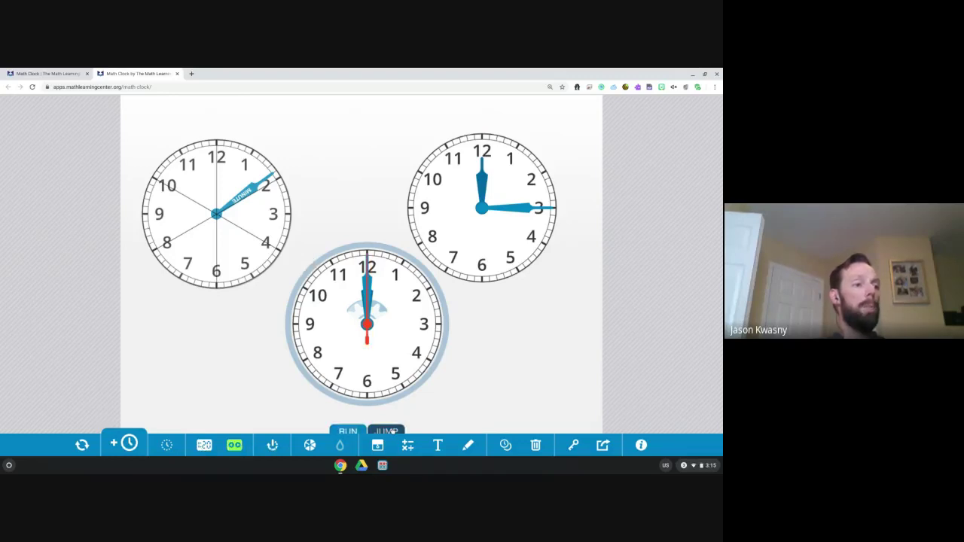
{"action": "left_click", "coordinate": [349, 432]}
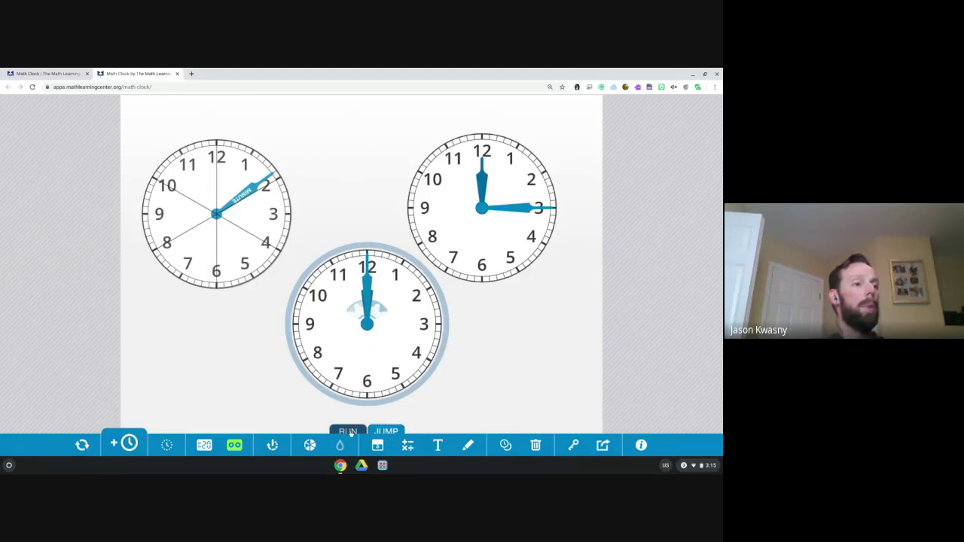
{"action": "left_click", "coordinate": [351, 431]}
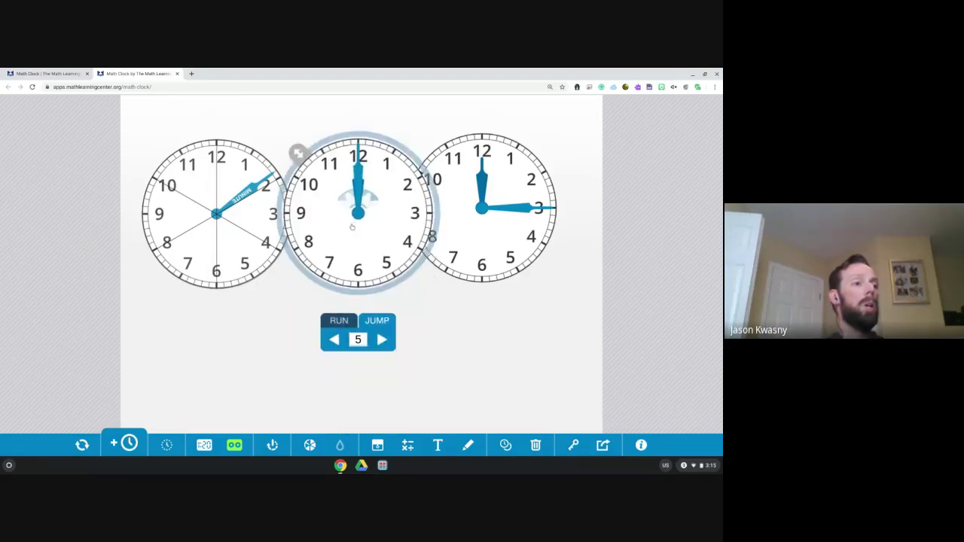
{"action": "left_click", "coordinate": [382, 341]}
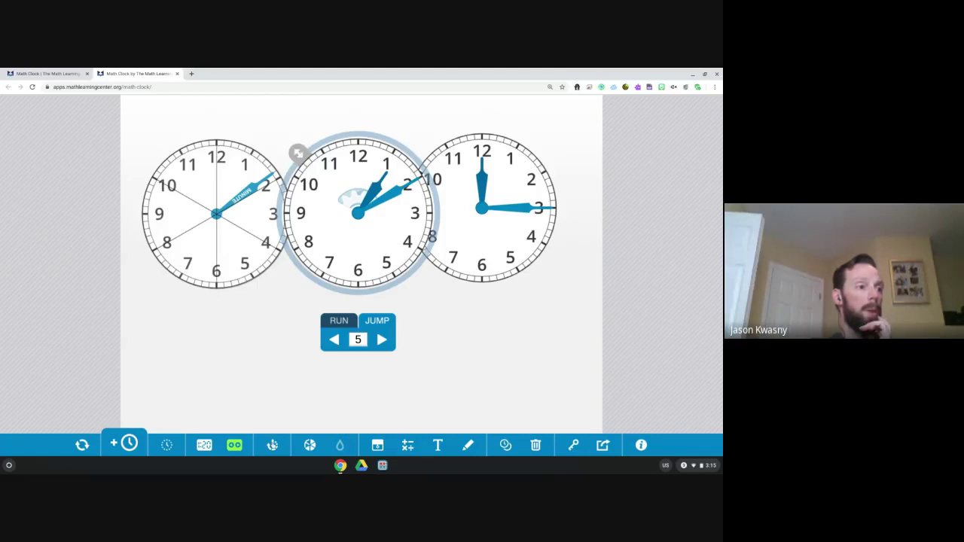
Remove the overlapping free-moving clock and start elapsed-time tracking on the geared clock, shifted into the freed space
{"action": "left_click", "coordinate": [273, 445]}
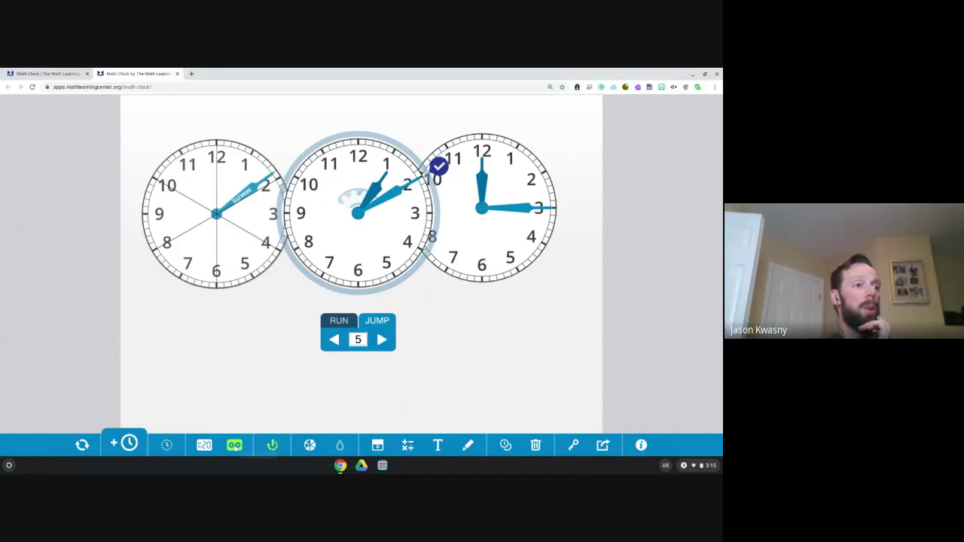
{"action": "left_click", "coordinate": [507, 245]}
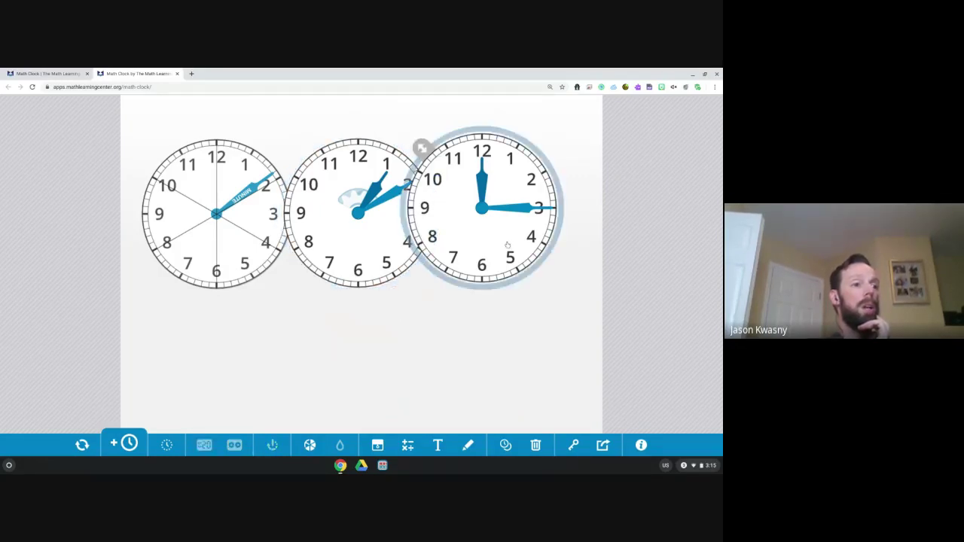
{"action": "key", "text": "Delete"}
{"action": "left_click_drag", "start_coordinate": [406, 244], "coordinate": [471, 251]}
{"action": "left_click", "coordinate": [502, 176]}
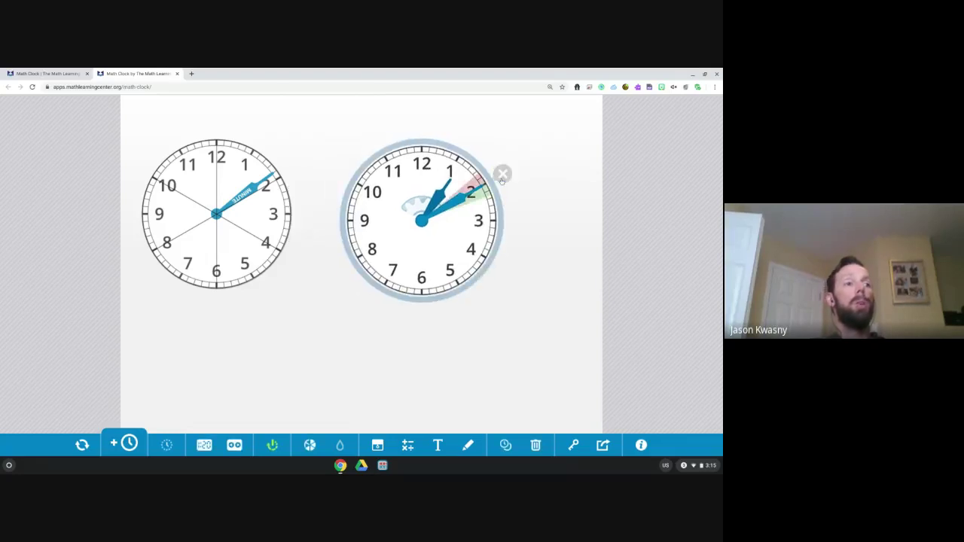
Show the geared clock's run and jump controls, run the clock for a few seconds, and stop it
{"action": "left_click", "coordinate": [239, 448]}
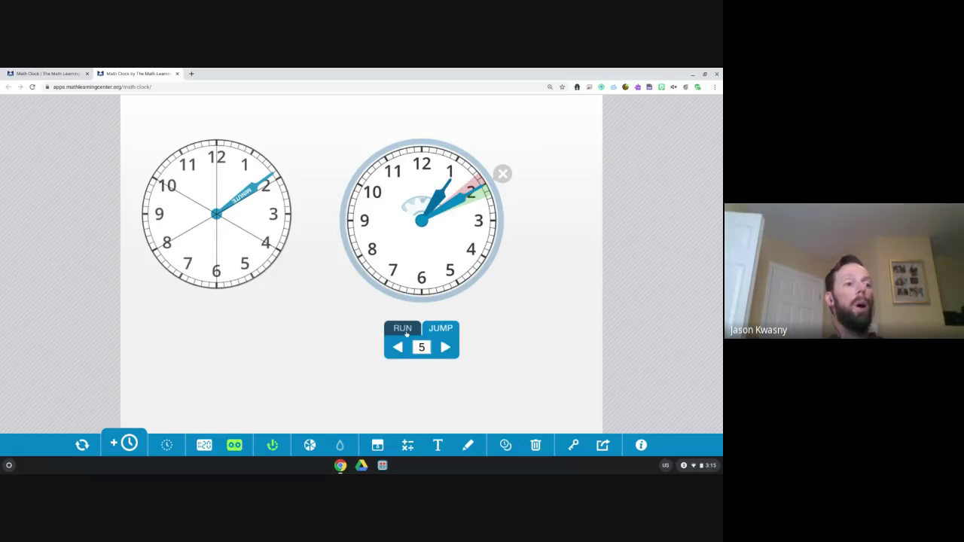
{"action": "left_click", "coordinate": [405, 332]}
{"action": "left_click", "coordinate": [438, 348]}
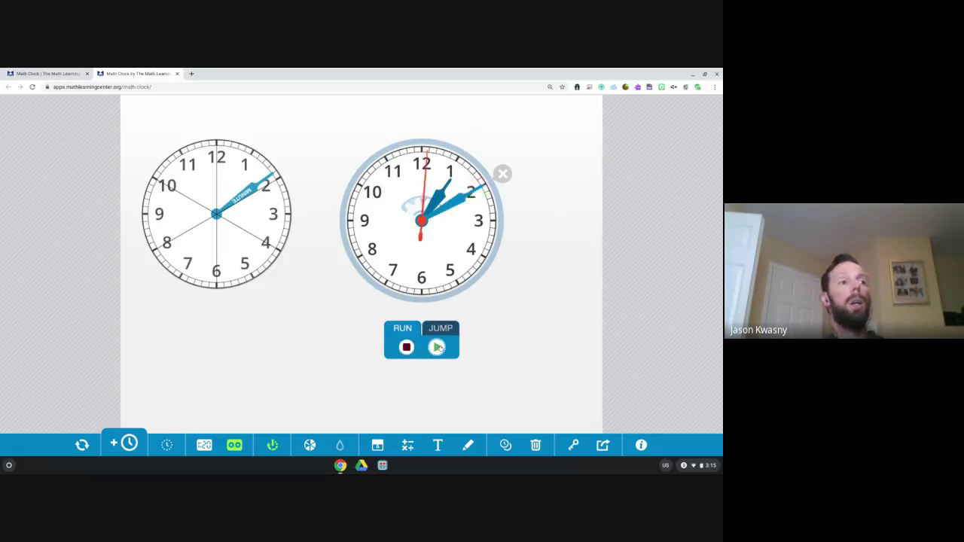
{"action": "left_click", "coordinate": [405, 348]}
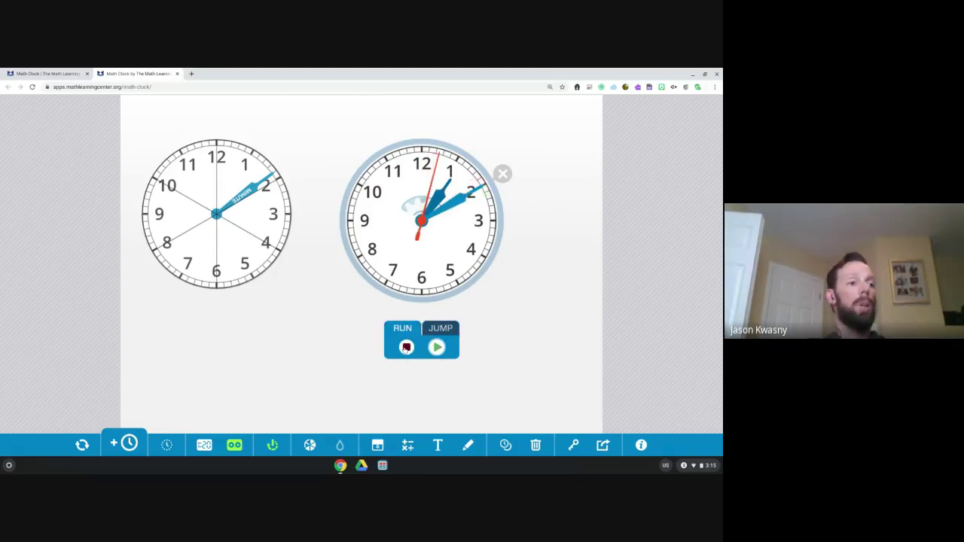
Advance the geared clock to 1:50 in jumps of 5, step it back to 1:35, and end elapsed-time tracking
{"action": "left_click", "coordinate": [435, 329]}
{"action": "left_click", "coordinate": [445, 348]}
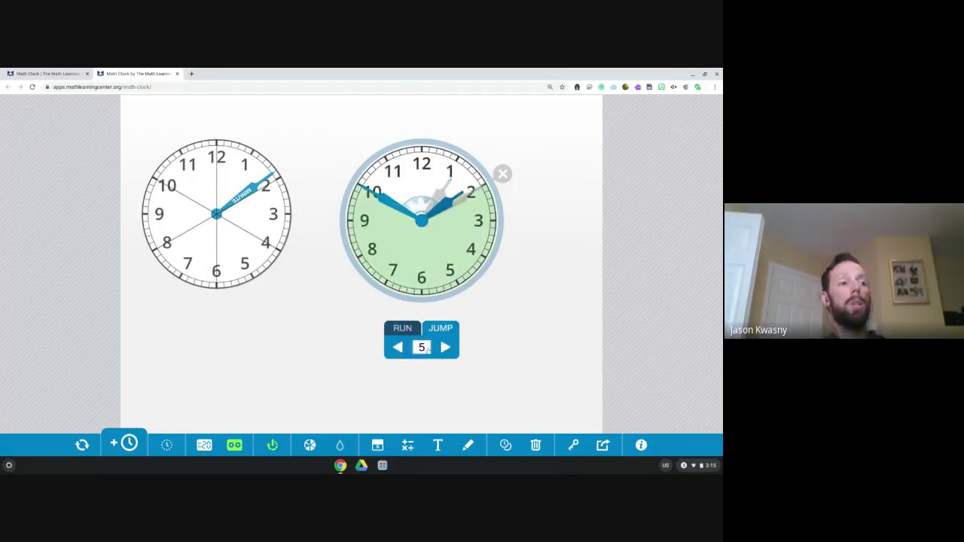
{"action": "left_click", "coordinate": [398, 348]}
{"action": "left_click", "coordinate": [398, 348]}
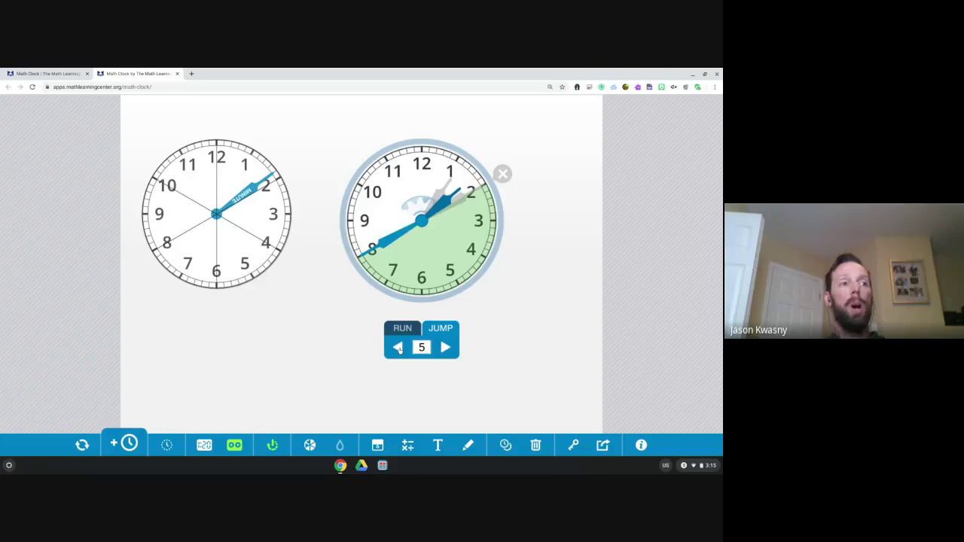
{"action": "left_click", "coordinate": [399, 348]}
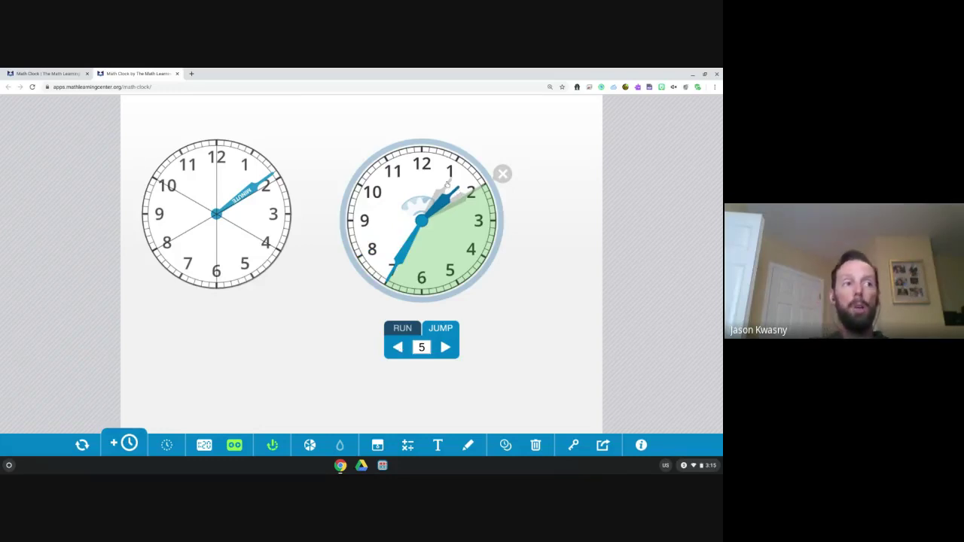
{"action": "left_click", "coordinate": [503, 175]}
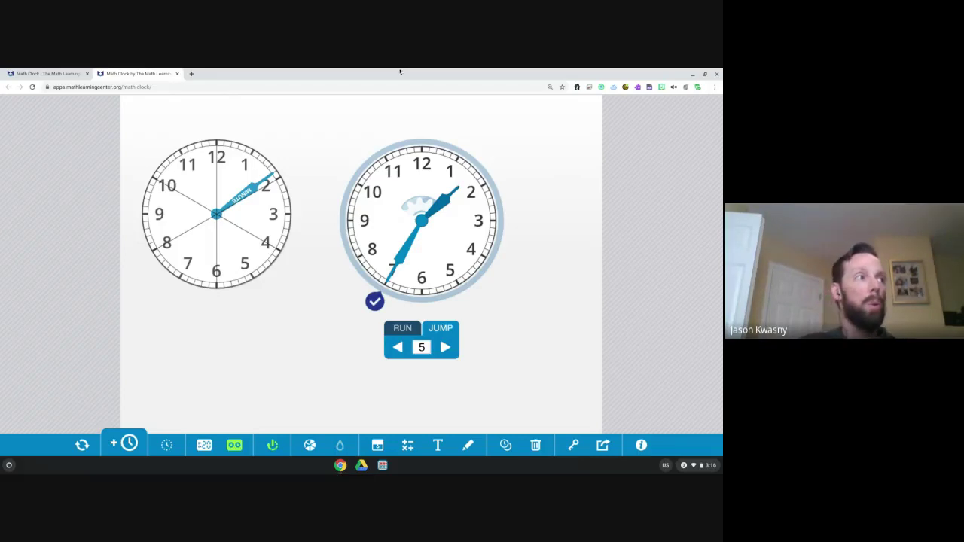
Close the Math Clock web app, return to the math apps list, and open the Math Vocabulary Cards page
{"action": "left_click", "coordinate": [177, 73]}
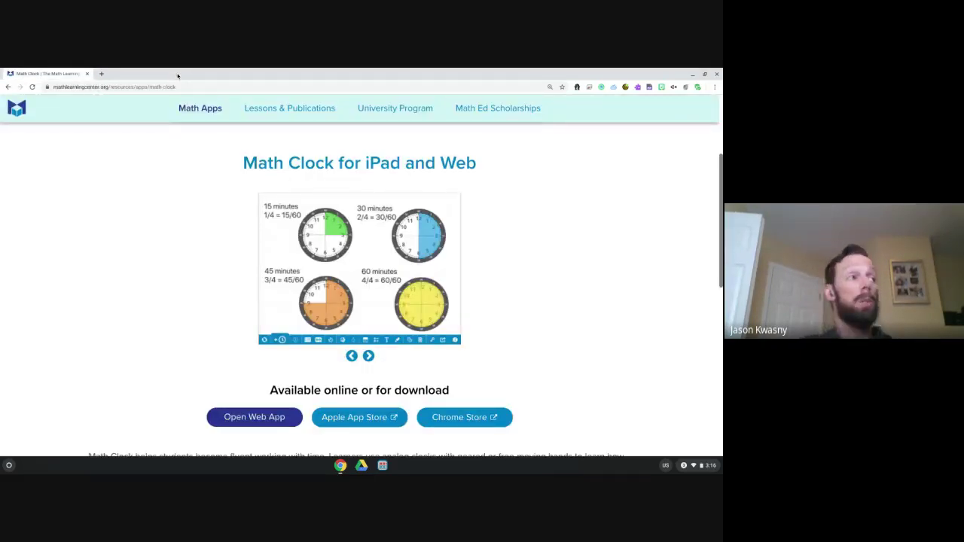
{"action": "left_click", "coordinate": [8, 86]}
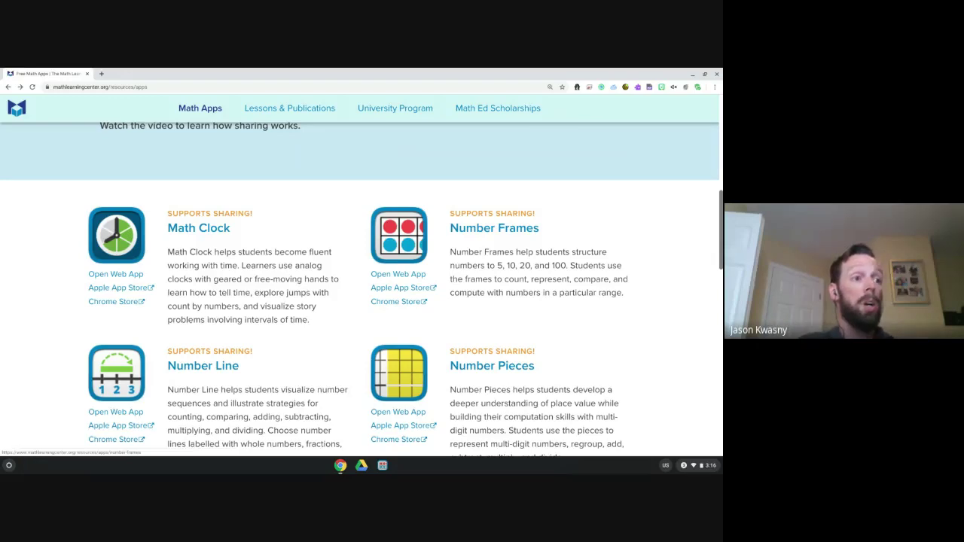
{"action": "scroll", "coordinate": [360, 290], "scroll_direction": "down", "scroll_amount": 6}
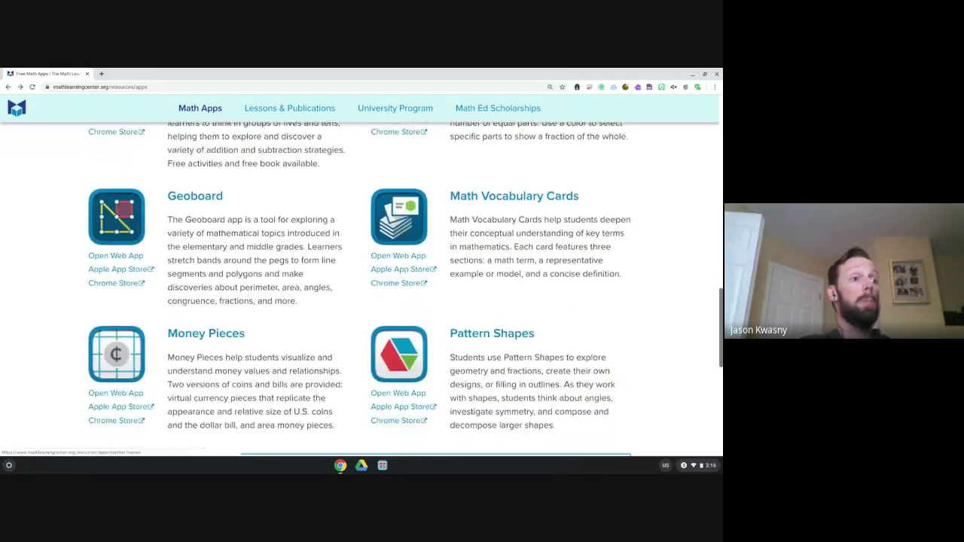
{"action": "scroll", "coordinate": [515, 157], "scroll_direction": "down", "scroll_amount": 1}
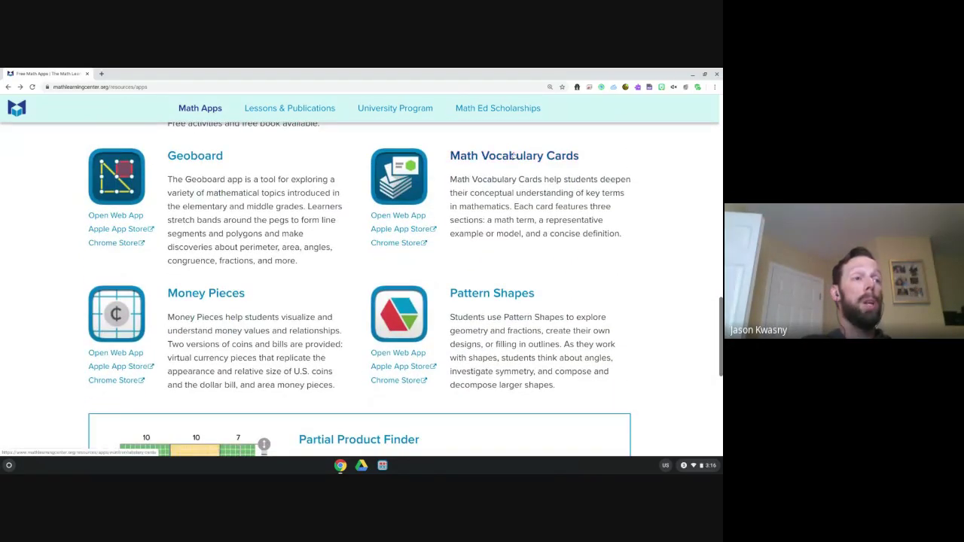
{"action": "left_click", "coordinate": [513, 155]}
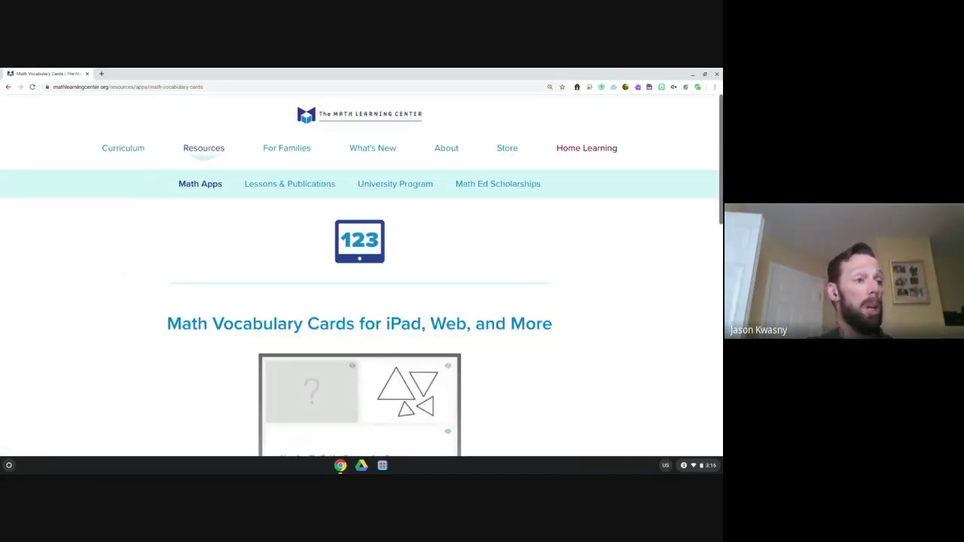
Review the Math Vocabulary Cards description and app features, and open its web app
{"action": "scroll", "coordinate": [592, 260], "scroll_direction": "down", "scroll_amount": 10}
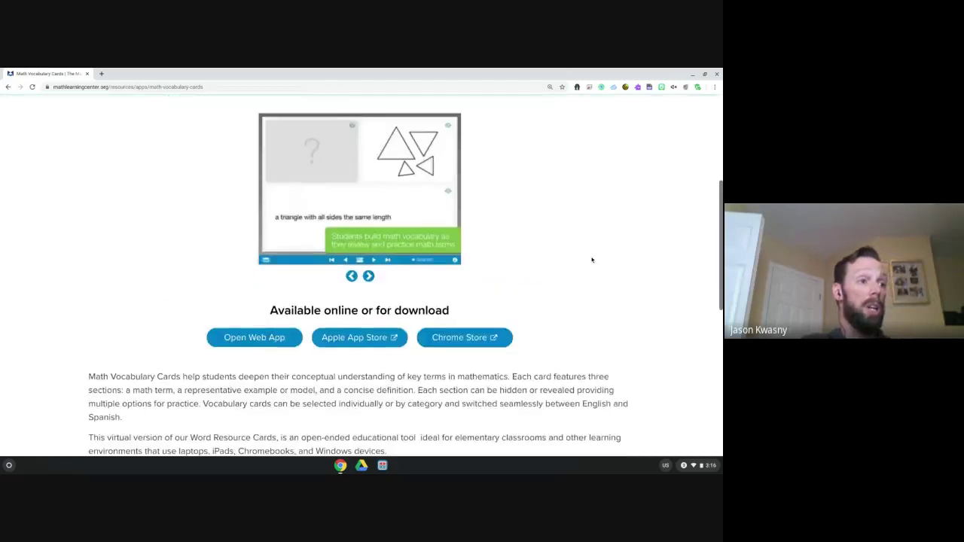
{"action": "scroll", "coordinate": [592, 260], "scroll_direction": "down", "scroll_amount": 2}
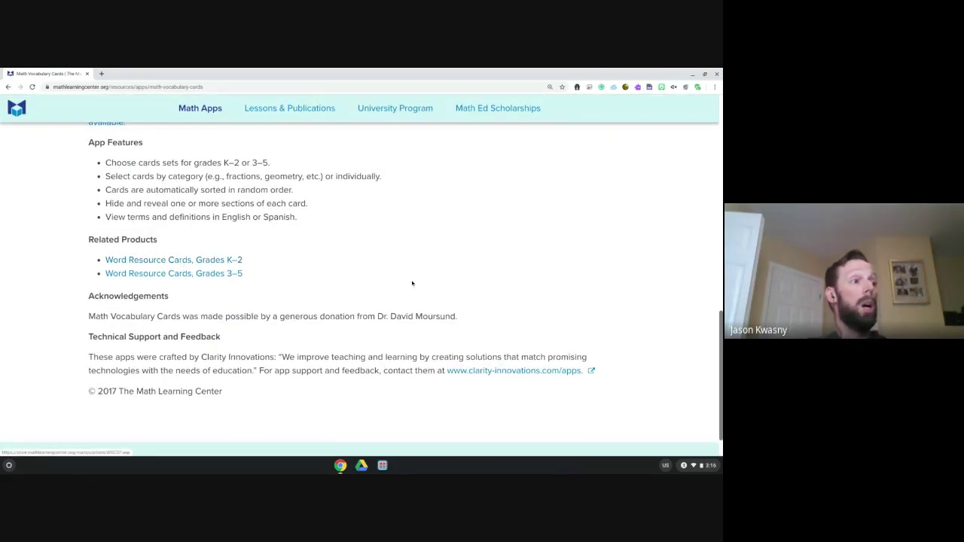
{"action": "scroll", "coordinate": [412, 284], "scroll_direction": "down", "scroll_amount": 1}
{"action": "scroll", "coordinate": [412, 283], "scroll_direction": "up", "scroll_amount": 3}
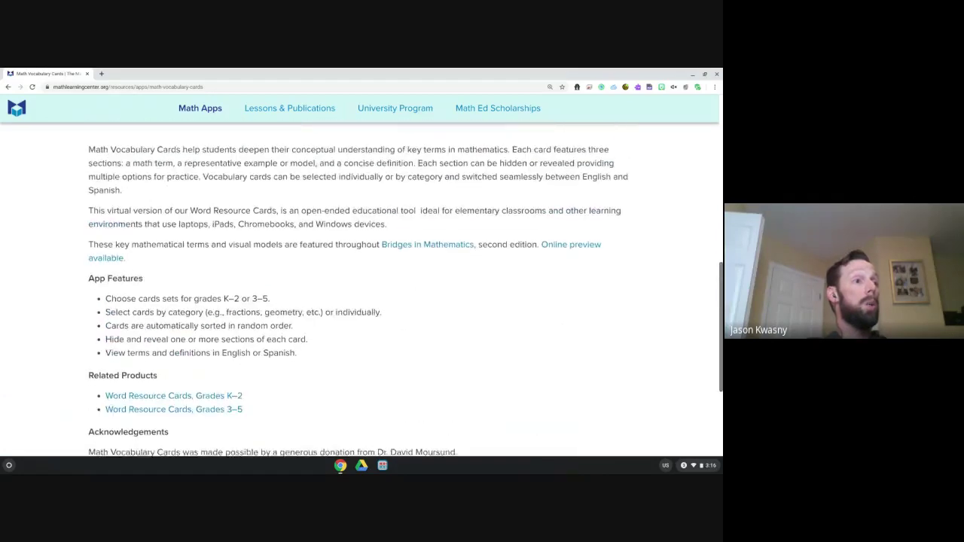
{"action": "scroll", "coordinate": [412, 284], "scroll_direction": "down", "scroll_amount": 1}
{"action": "scroll", "coordinate": [359, 286], "scroll_direction": "up", "scroll_amount": 3}
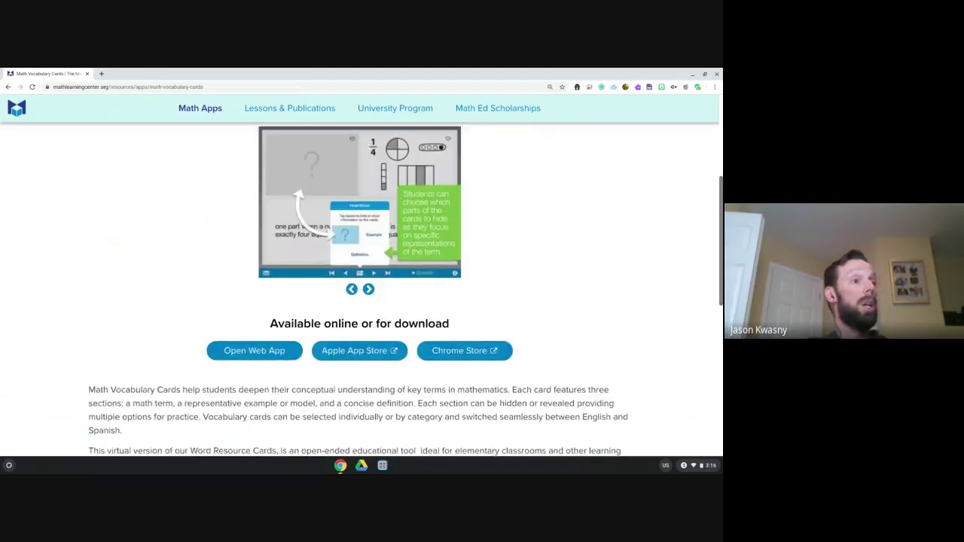
{"action": "scroll", "coordinate": [359, 286], "scroll_direction": "up", "scroll_amount": 1}
{"action": "scroll", "coordinate": [360, 286], "scroll_direction": "down", "scroll_amount": 2}
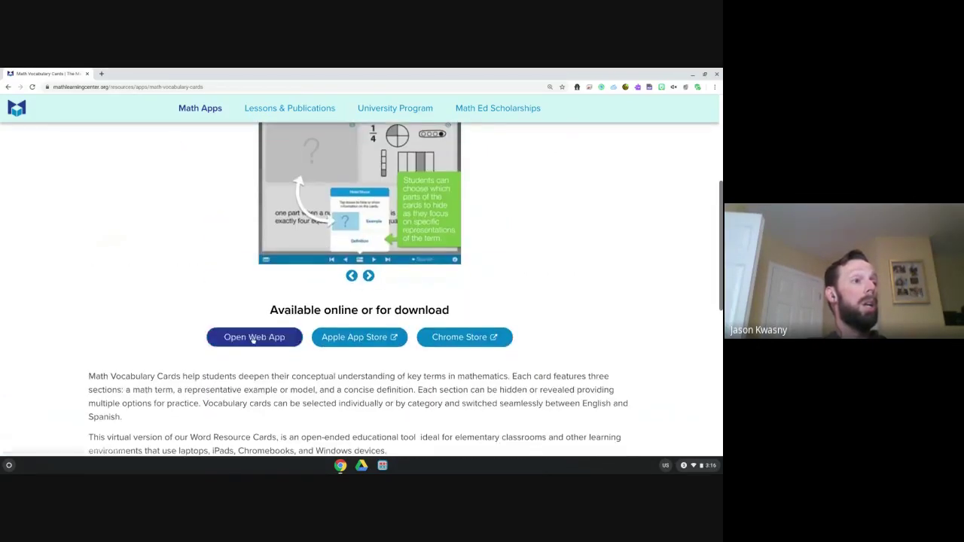
{"action": "left_click", "coordinate": [252, 339]}
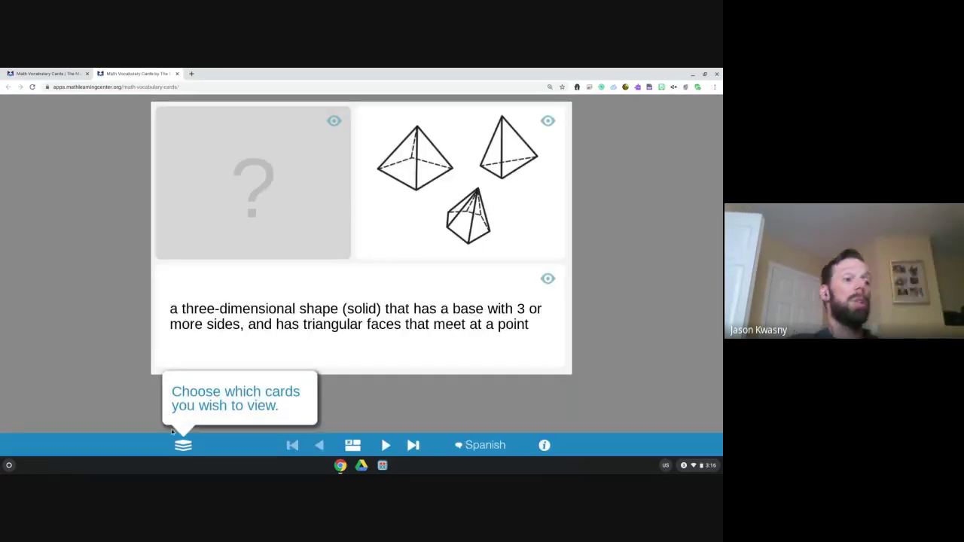
Clear the full Grades K-2 card selection, select all number & operations cards, and start the set
{"action": "left_click", "coordinate": [183, 445]}
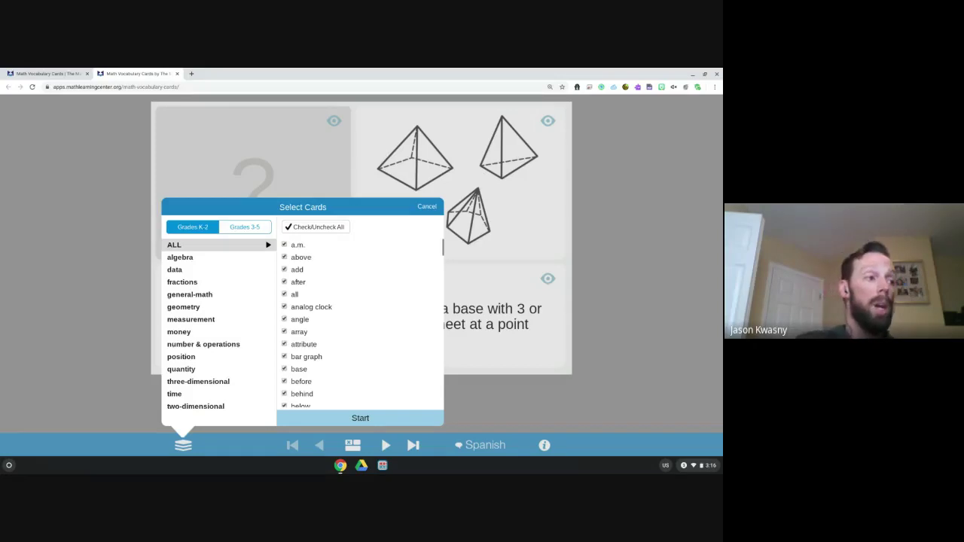
{"action": "left_click", "coordinate": [185, 345]}
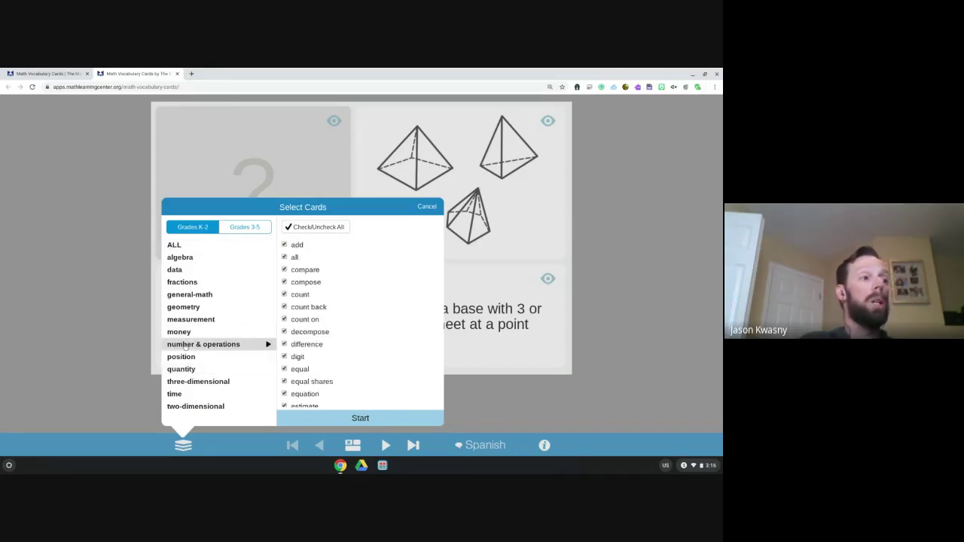
{"action": "left_click", "coordinate": [195, 243]}
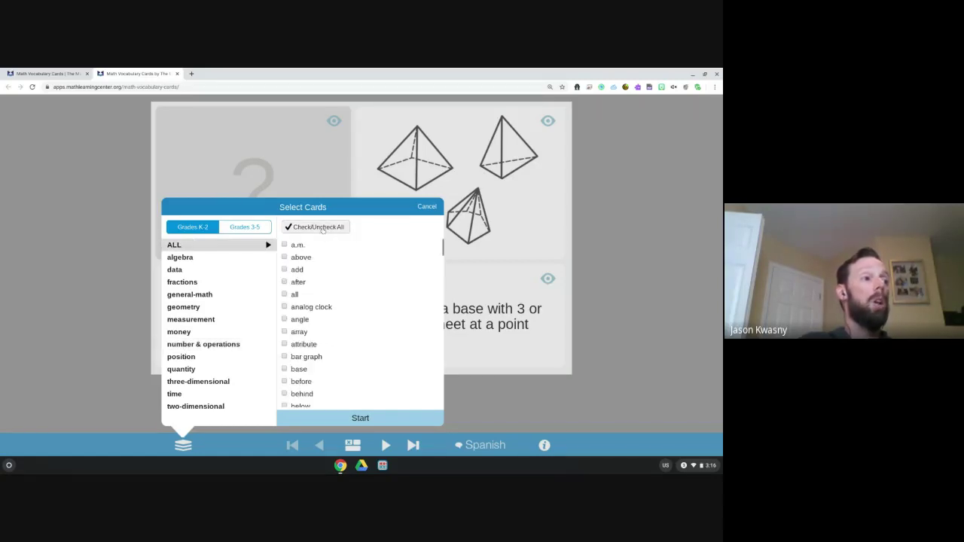
{"action": "left_click", "coordinate": [203, 345]}
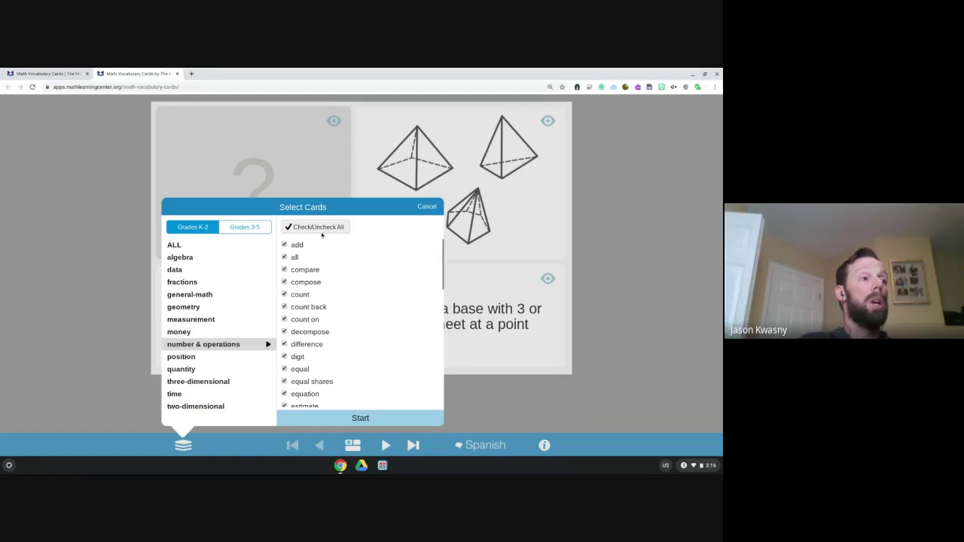
{"action": "left_click", "coordinate": [362, 420]}
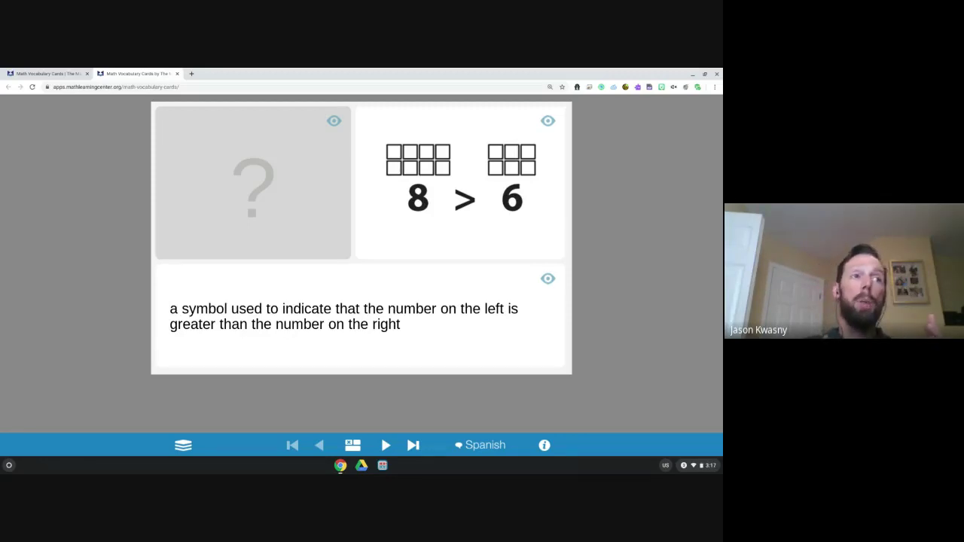
Toggle the sections of the "greater than" card, leaving the term and example shown and the definition hidden
{"action": "left_click", "coordinate": [334, 122]}
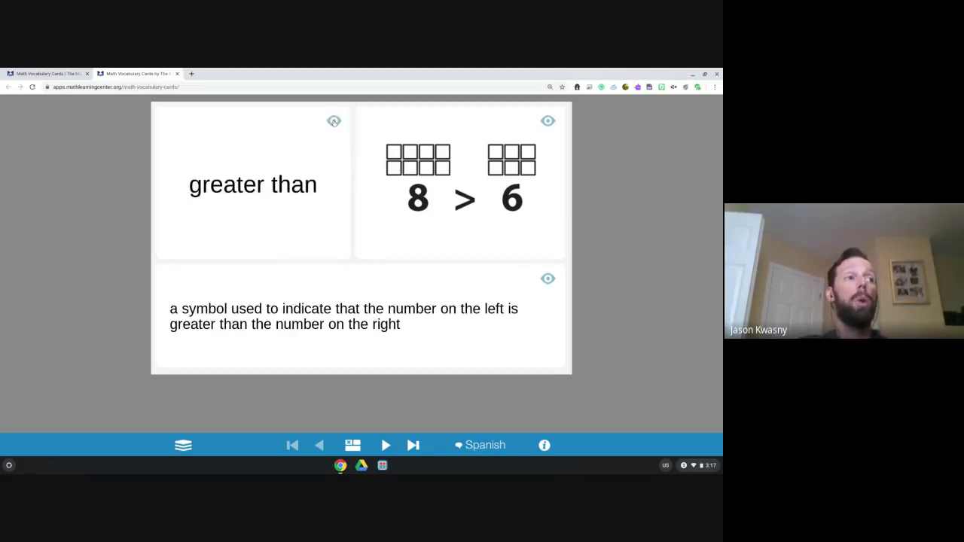
{"action": "left_click", "coordinate": [334, 121]}
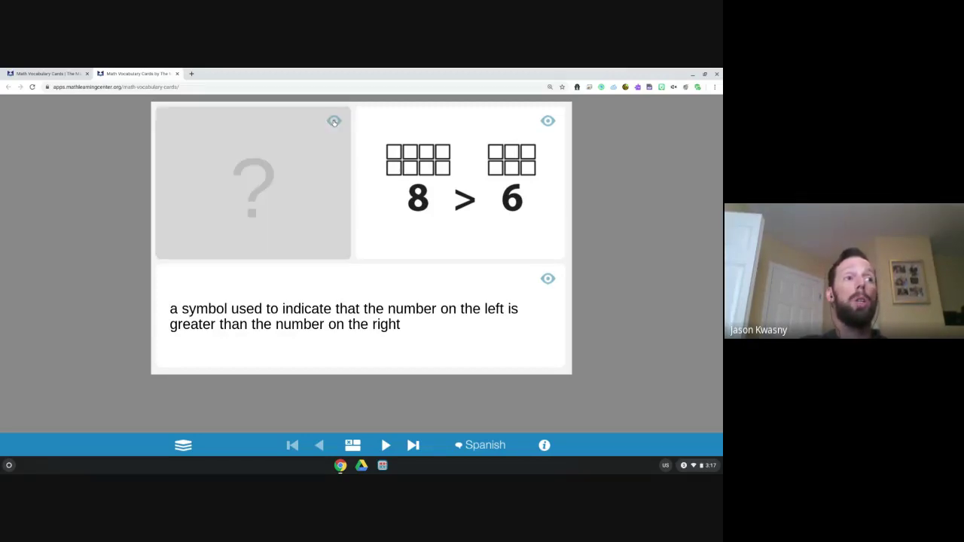
{"action": "left_click", "coordinate": [548, 121]}
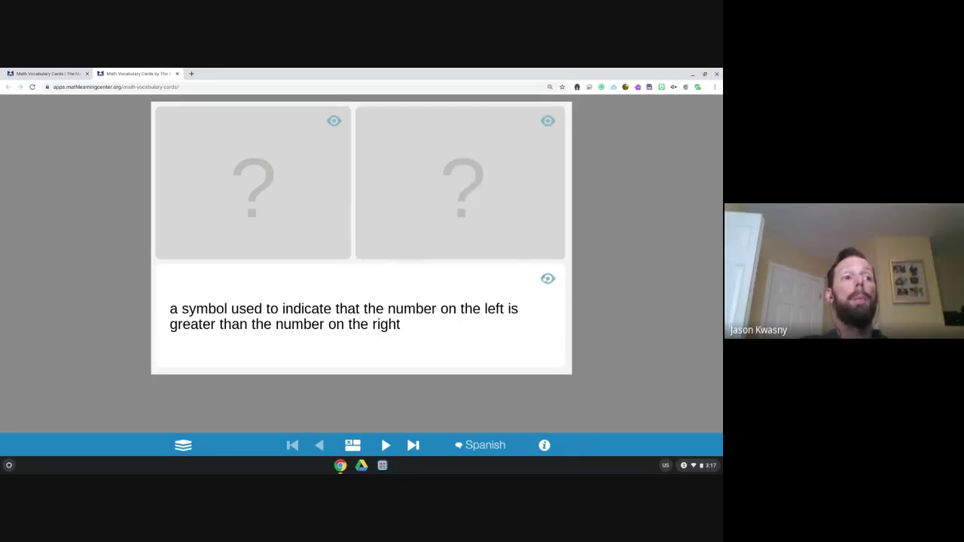
{"action": "left_click", "coordinate": [334, 121]}
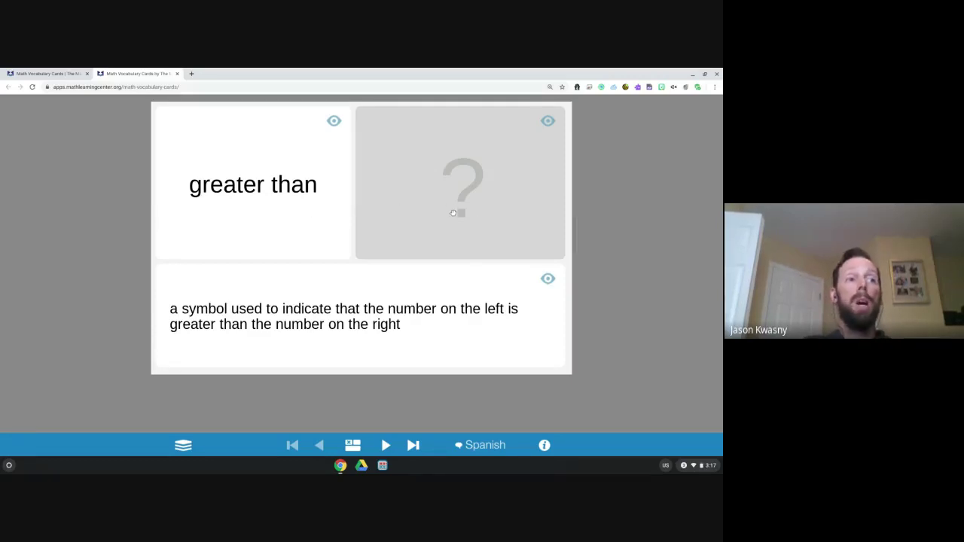
{"action": "left_click", "coordinate": [548, 120]}
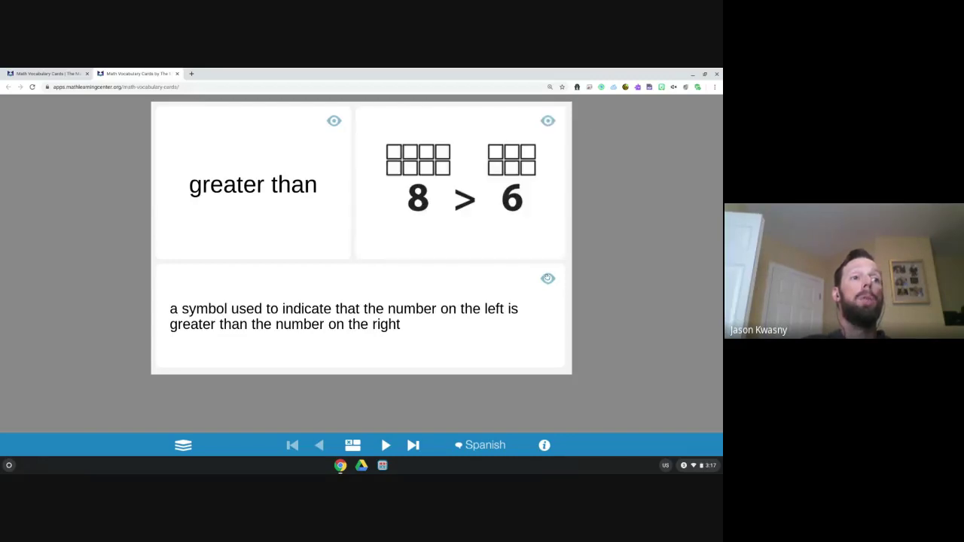
{"action": "left_click", "coordinate": [548, 278]}
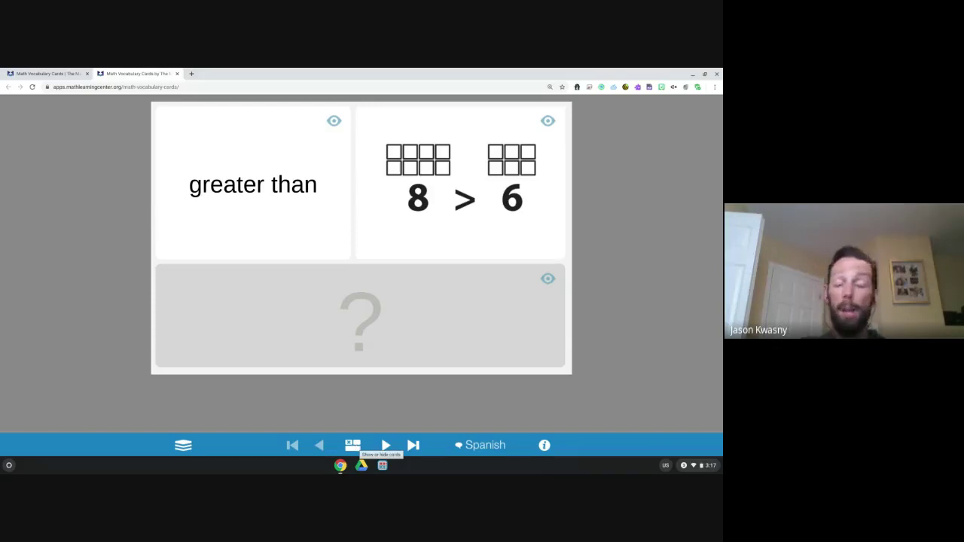
Set all cards to show the math term and example but hide the definition, and advance to the next card
{"action": "left_click", "coordinate": [352, 445]}
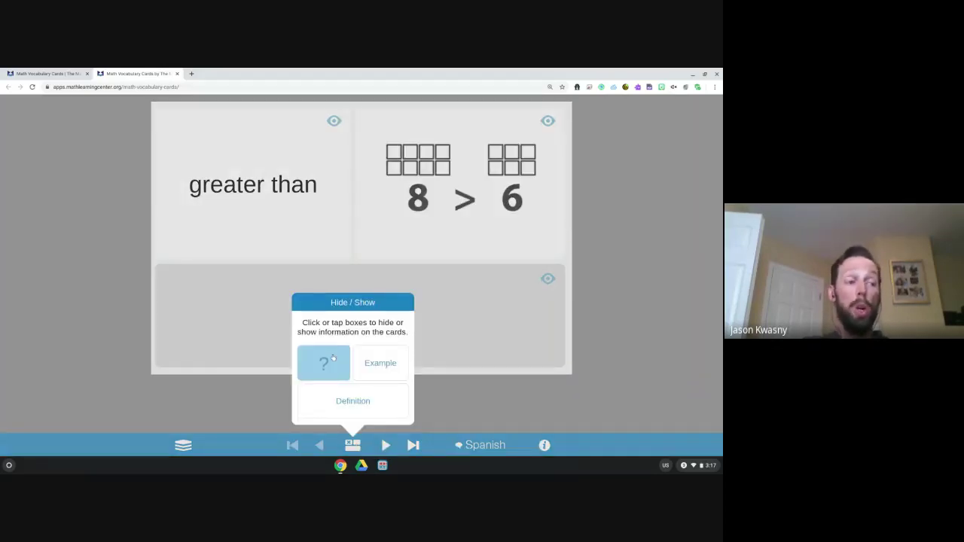
{"action": "left_click", "coordinate": [372, 365]}
{"action": "left_click", "coordinate": [363, 397]}
{"action": "left_click", "coordinate": [342, 367]}
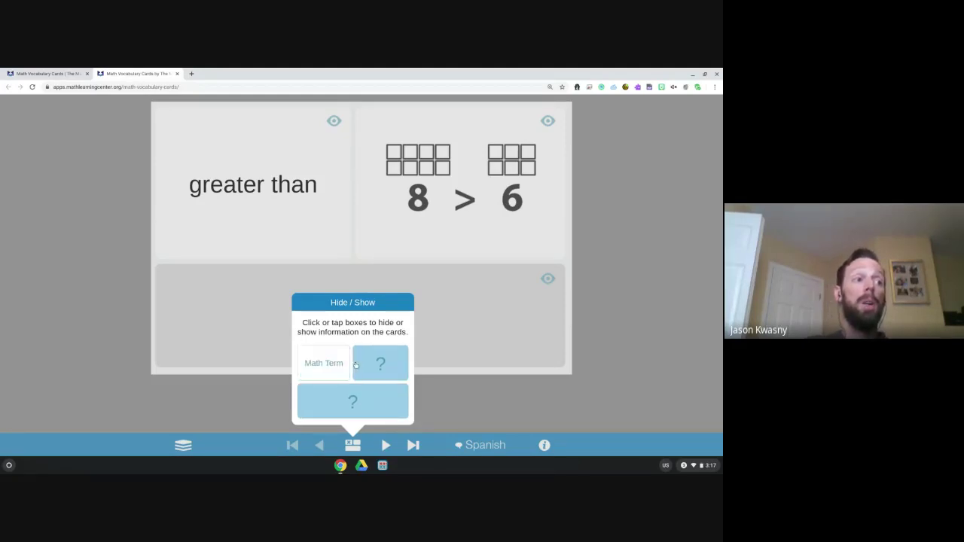
{"action": "left_click", "coordinate": [358, 366]}
{"action": "left_click", "coordinate": [493, 402]}
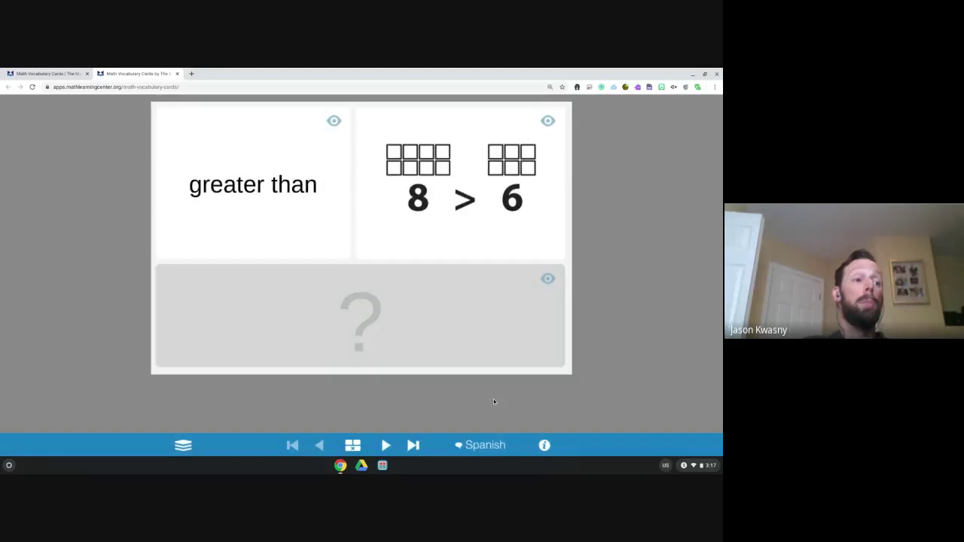
{"action": "left_click", "coordinate": [386, 446]}
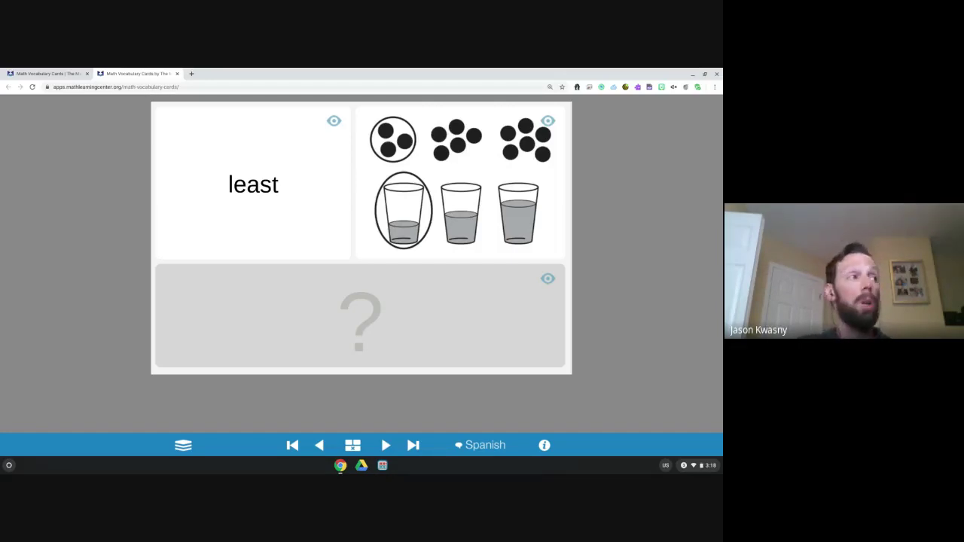
Return to the Math Learning Center's math apps list, keeping the Math Vocabulary Cards web app open
{"action": "key", "text": "ctrl+shift+Tab"}
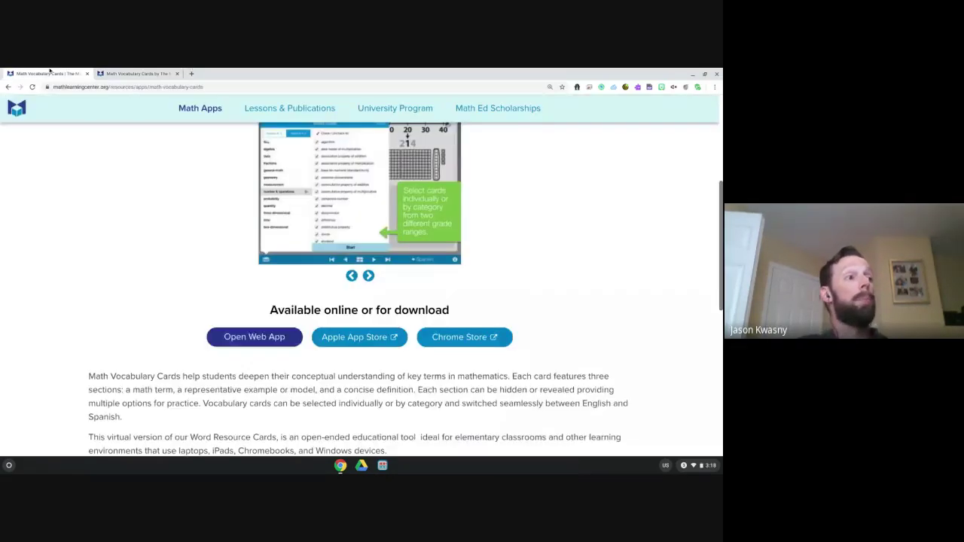
{"action": "key", "text": "alt+Left"}
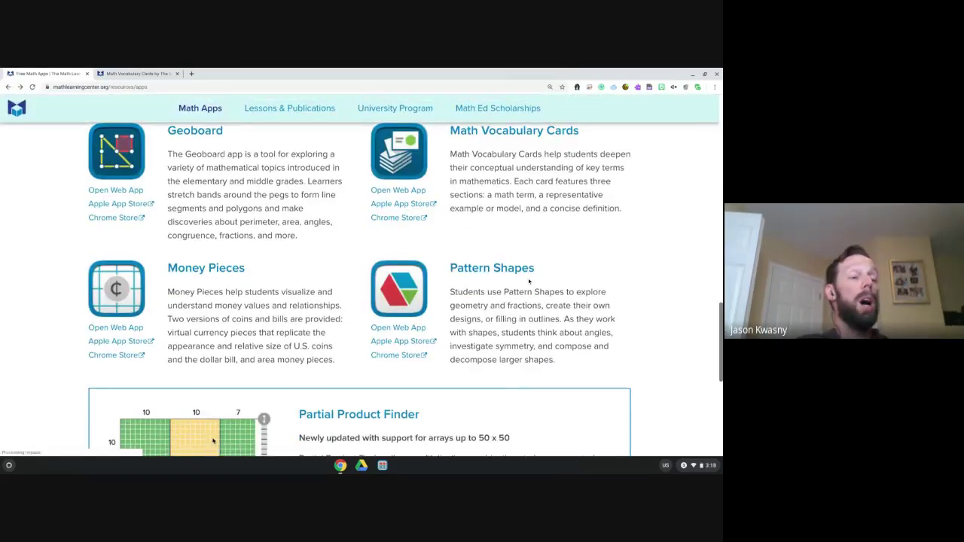
Open the Pattern Shapes page and look through its app features, video, and Grades K–2 and 3–5 lesson books
{"action": "left_click", "coordinate": [489, 269]}
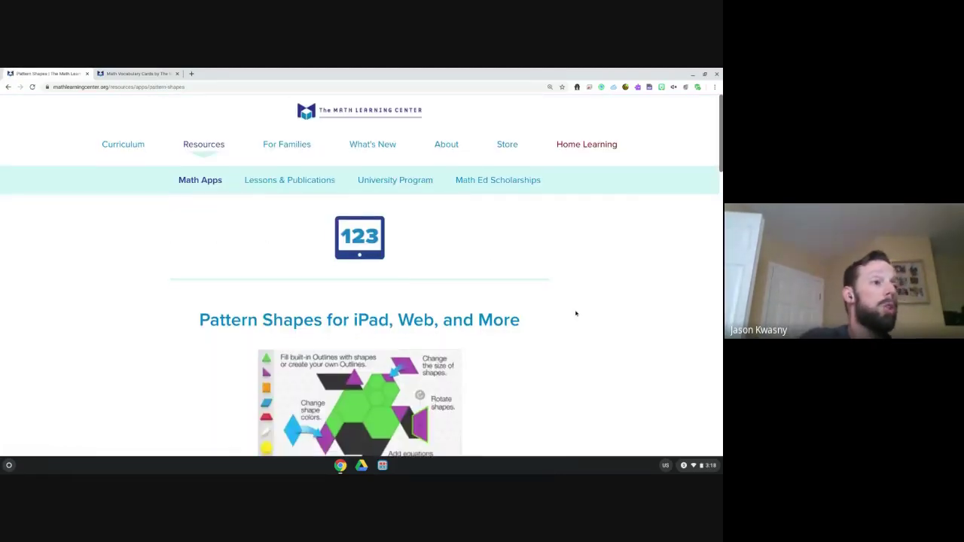
{"action": "scroll", "coordinate": [577, 314], "scroll_direction": "down", "scroll_amount": 2}
{"action": "scroll", "coordinate": [576, 314], "scroll_direction": "down", "scroll_amount": 3}
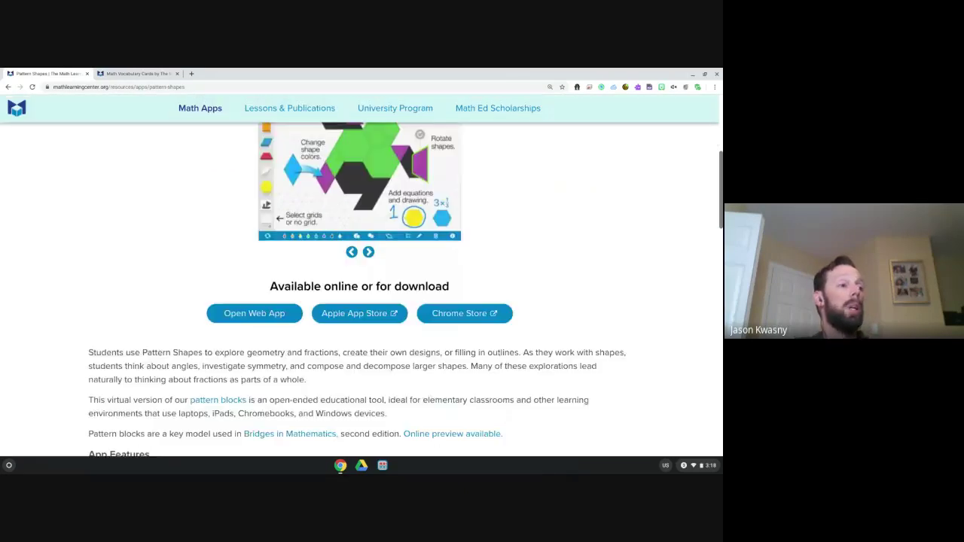
{"action": "scroll", "coordinate": [362, 290], "scroll_direction": "down", "scroll_amount": 2}
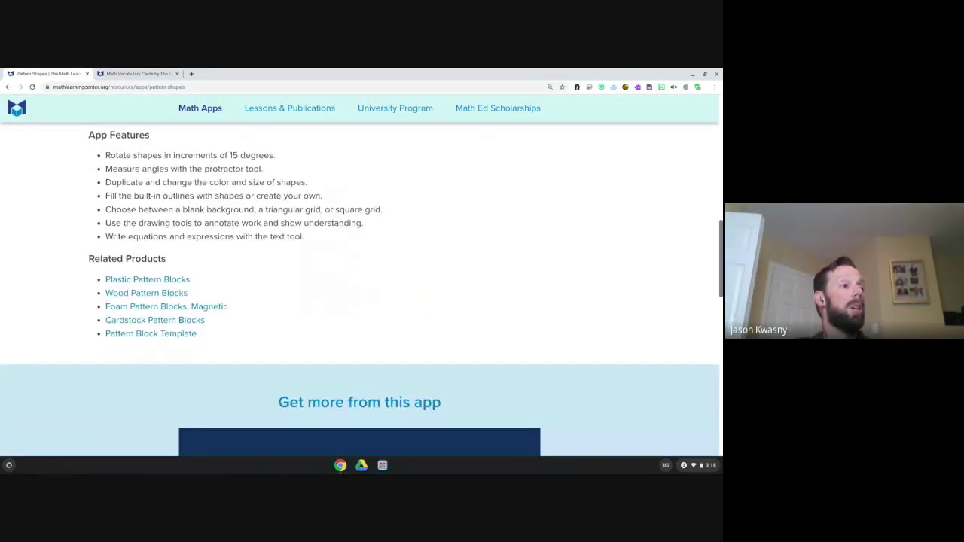
{"action": "scroll", "coordinate": [360, 290], "scroll_direction": "down", "scroll_amount": 3}
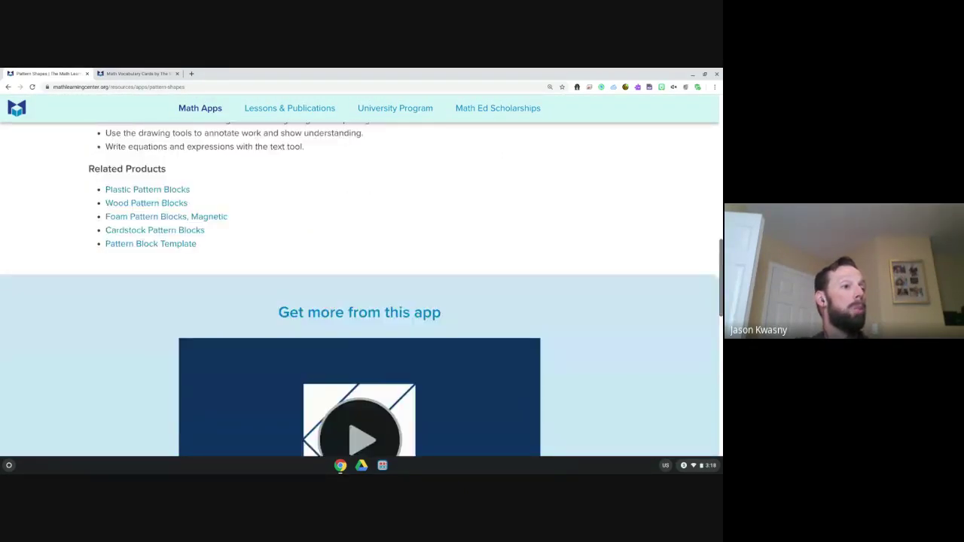
{"action": "scroll", "coordinate": [360, 290], "scroll_direction": "down", "scroll_amount": 3}
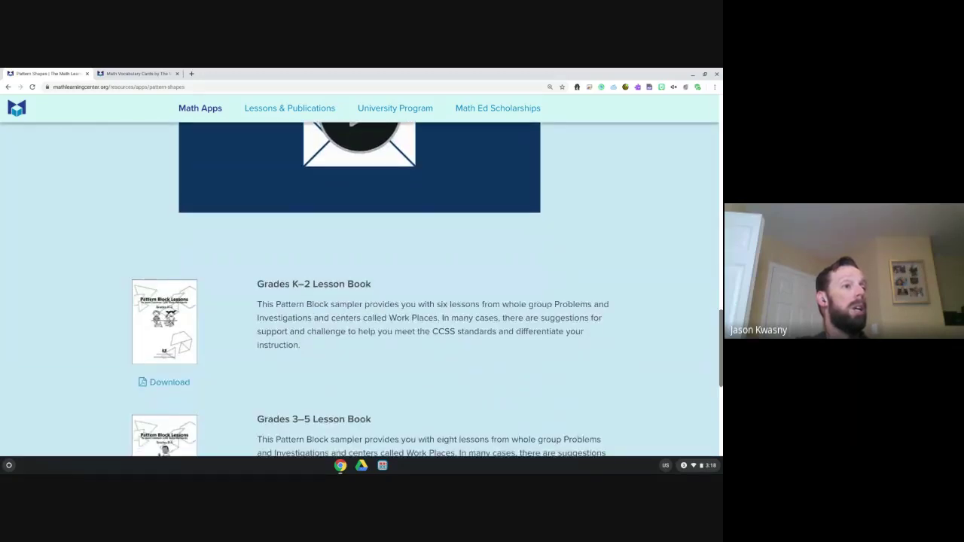
{"action": "scroll", "coordinate": [563, 308], "scroll_direction": "down", "scroll_amount": 1}
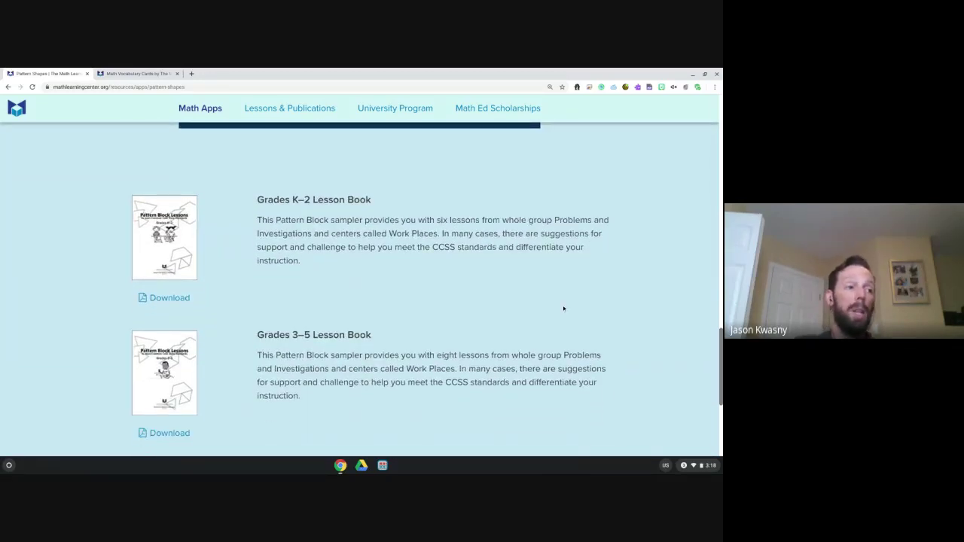
{"action": "scroll", "coordinate": [495, 274], "scroll_direction": "up", "scroll_amount": 4}
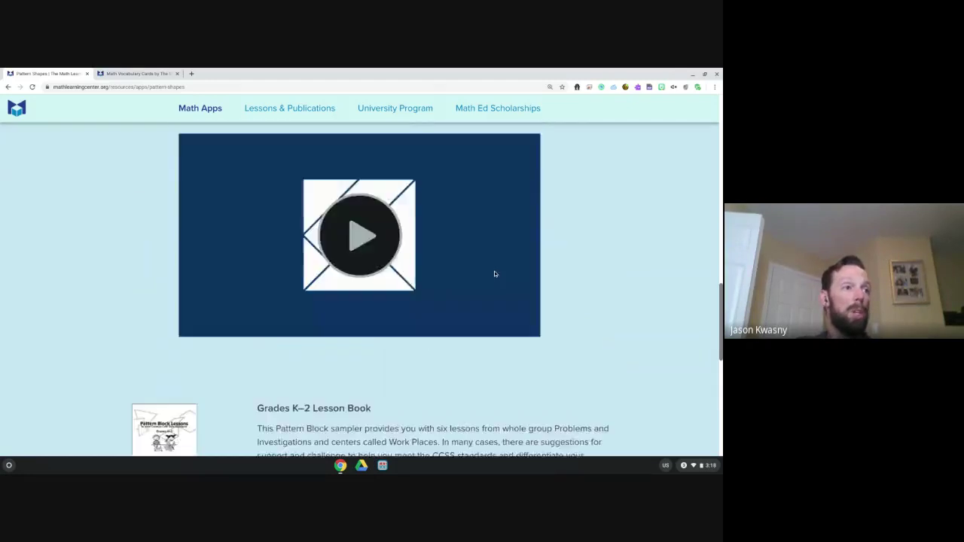
{"action": "scroll", "coordinate": [495, 273], "scroll_direction": "down", "scroll_amount": 3}
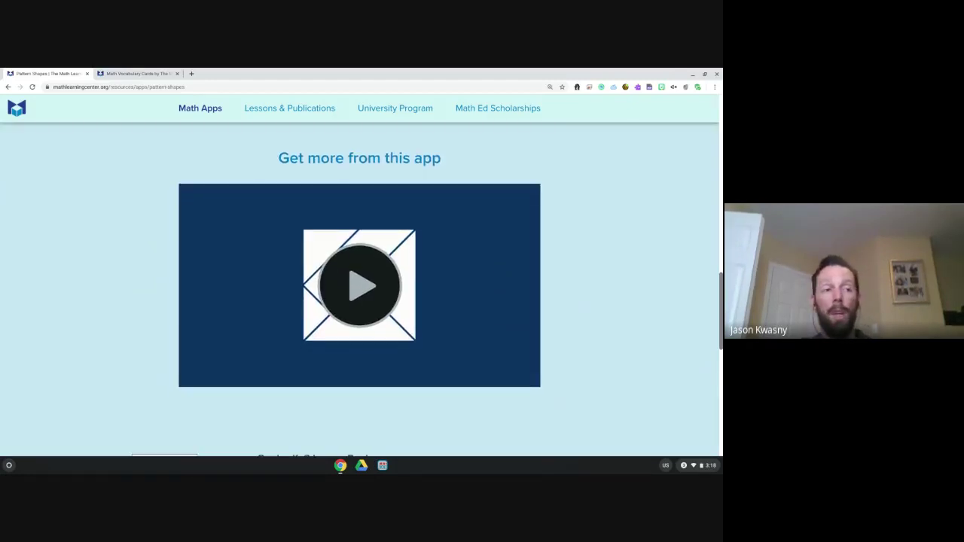
{"action": "scroll", "coordinate": [426, 289], "scroll_direction": "down", "scroll_amount": 2}
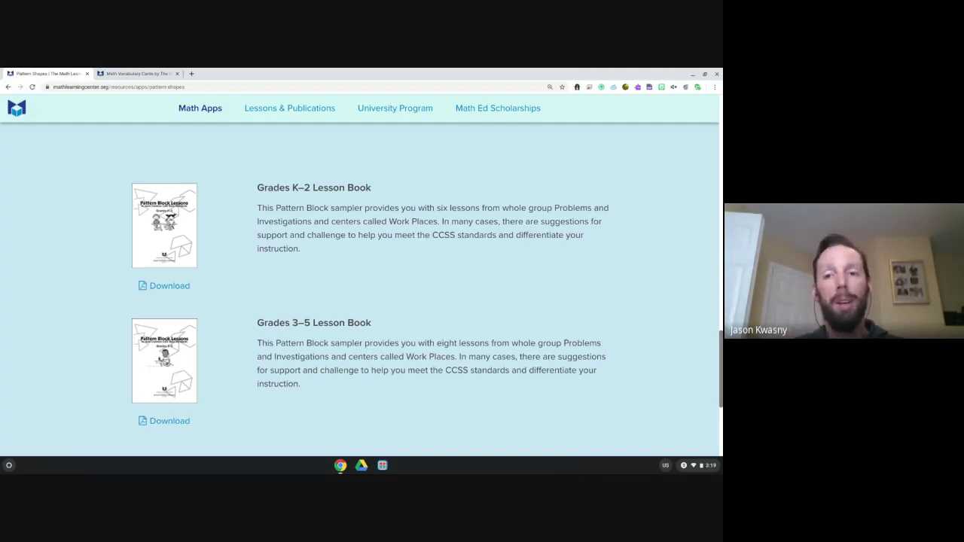
Open the Grades K–2 Pattern Block lesson book and look through its design cards and Hungry Caterpillars activity
{"action": "left_click", "coordinate": [178, 252]}
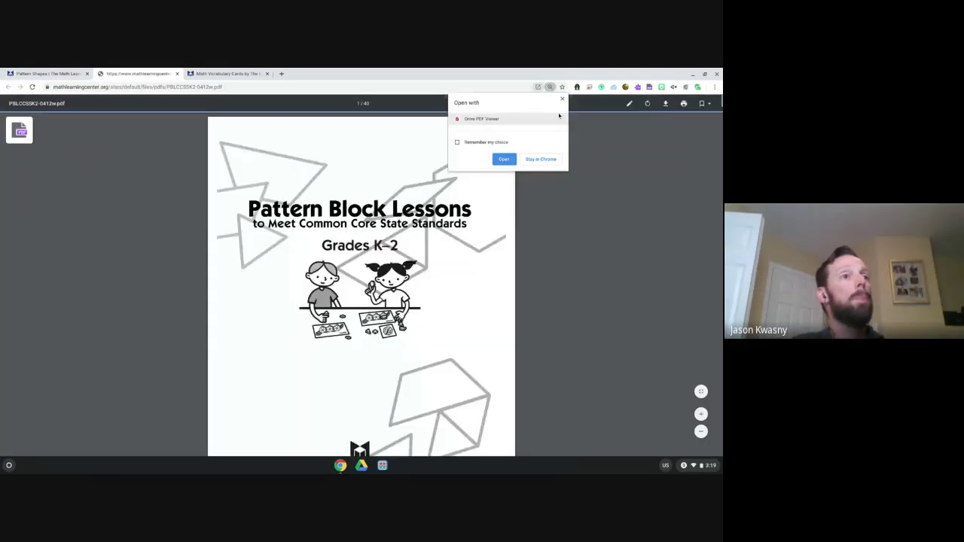
{"action": "scroll", "coordinate": [448, 267], "scroll_direction": "down", "scroll_amount": 15}
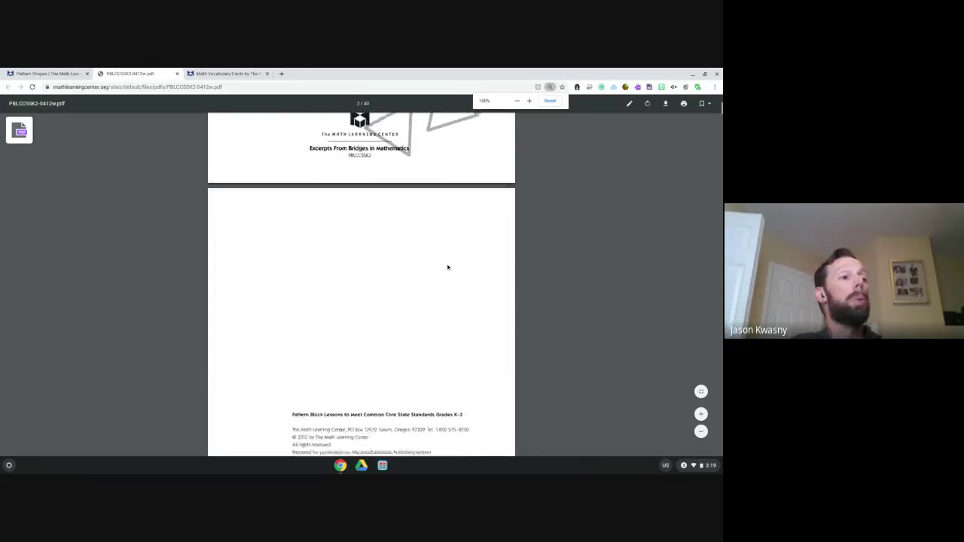
{"action": "scroll", "coordinate": [447, 267], "scroll_direction": "down", "scroll_amount": 15}
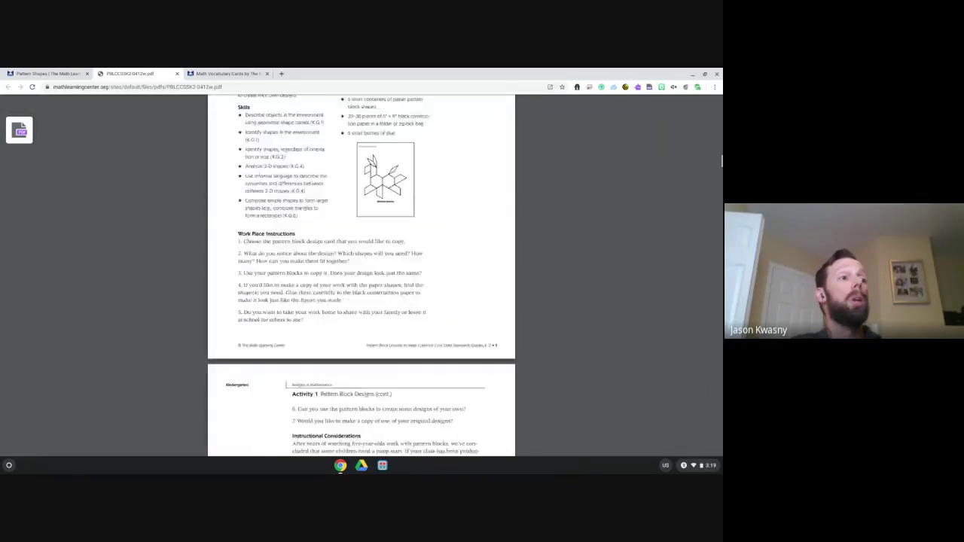
{"action": "scroll", "coordinate": [361, 275], "scroll_direction": "down", "scroll_amount": 5}
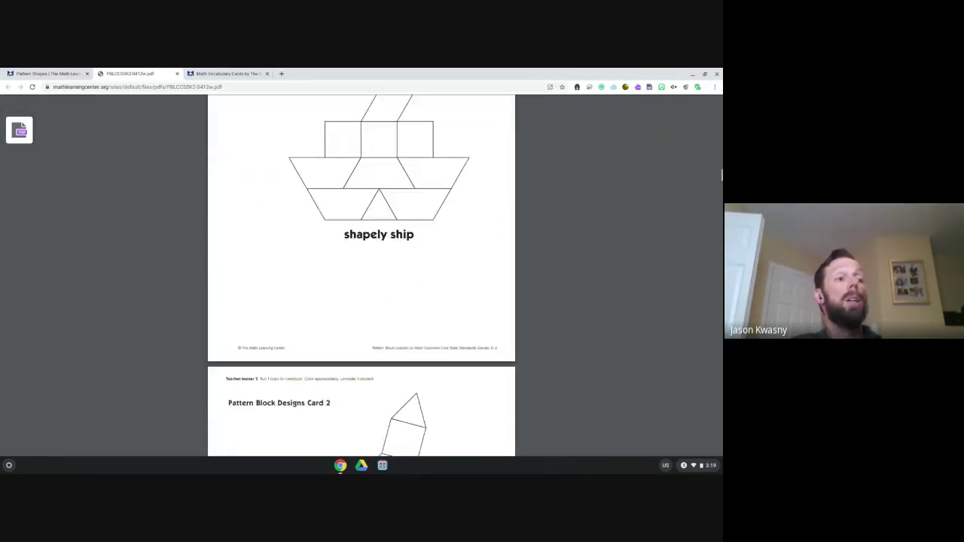
{"action": "scroll", "coordinate": [361, 275], "scroll_direction": "up", "scroll_amount": 2}
{"action": "scroll", "coordinate": [362, 275], "scroll_direction": "down", "scroll_amount": 10}
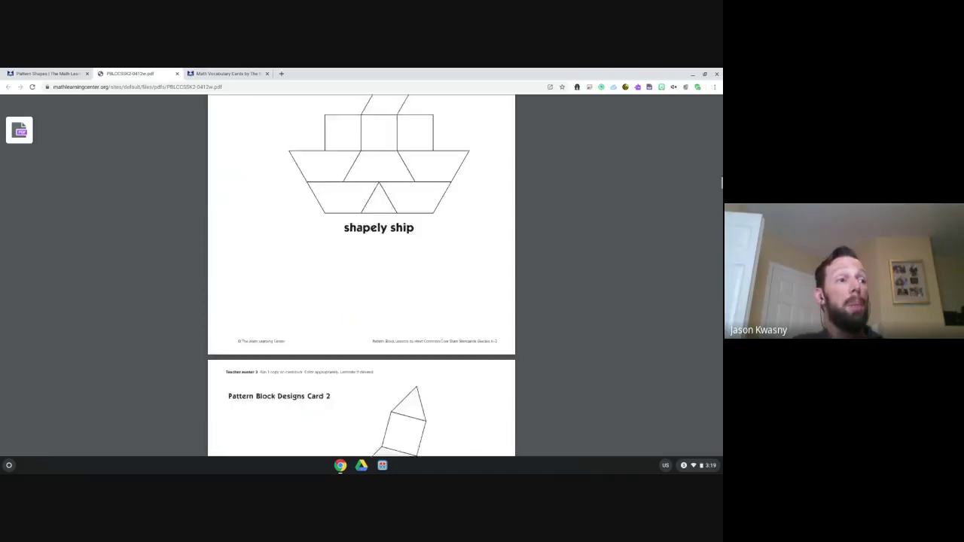
{"action": "scroll", "coordinate": [362, 275], "scroll_direction": "down", "scroll_amount": 10}
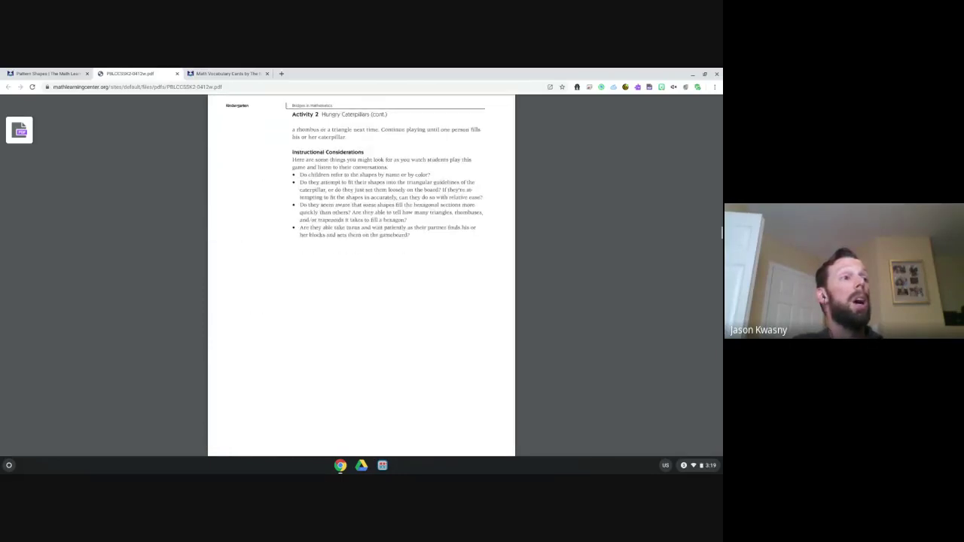
{"action": "scroll", "coordinate": [362, 274], "scroll_direction": "up", "scroll_amount": 3}
{"action": "scroll", "coordinate": [362, 274], "scroll_direction": "up", "scroll_amount": 3}
{"action": "scroll", "coordinate": [361, 275], "scroll_direction": "down", "scroll_amount": 1}
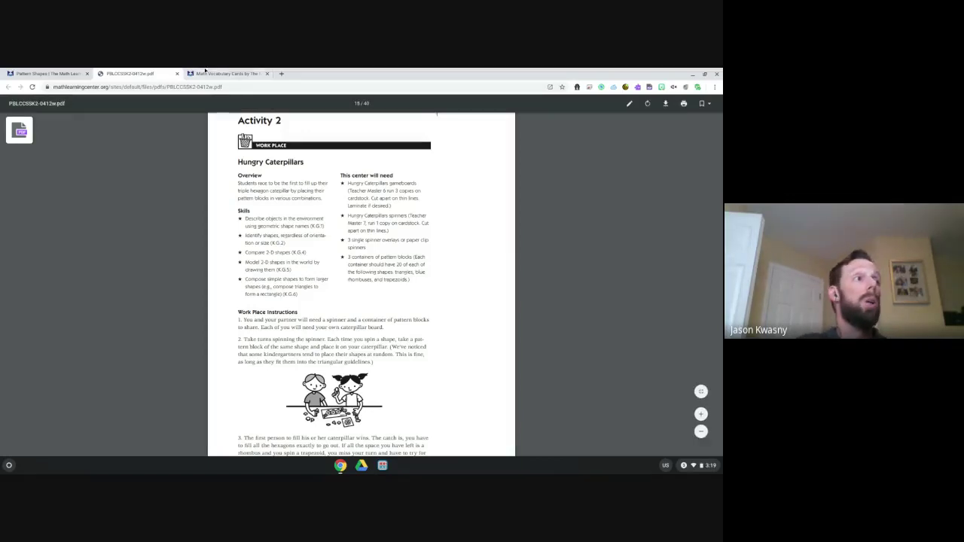
Return to the Pattern Shapes page and open its web app
{"action": "left_click", "coordinate": [57, 73]}
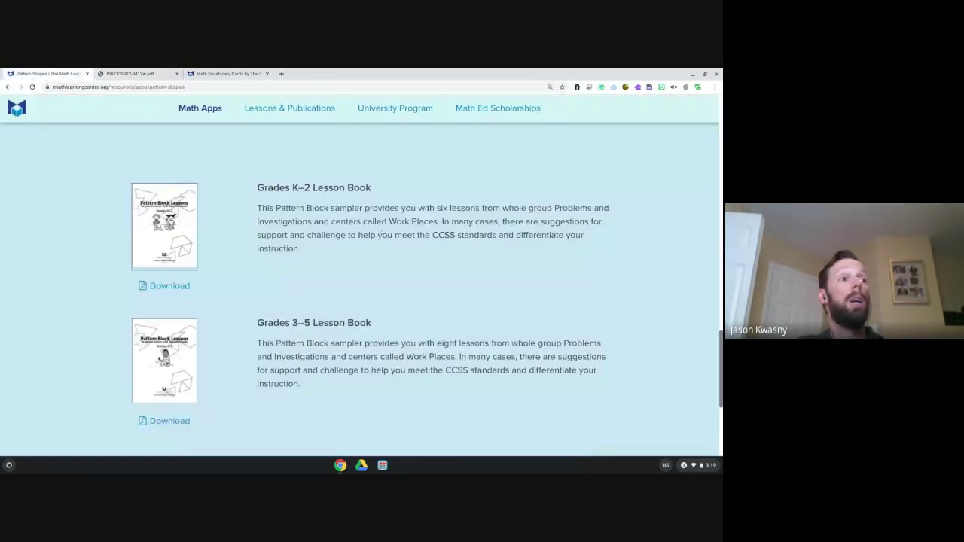
{"action": "scroll", "coordinate": [386, 243], "scroll_direction": "up", "scroll_amount": 10}
{"action": "scroll", "coordinate": [387, 244], "scroll_direction": "up", "scroll_amount": 3}
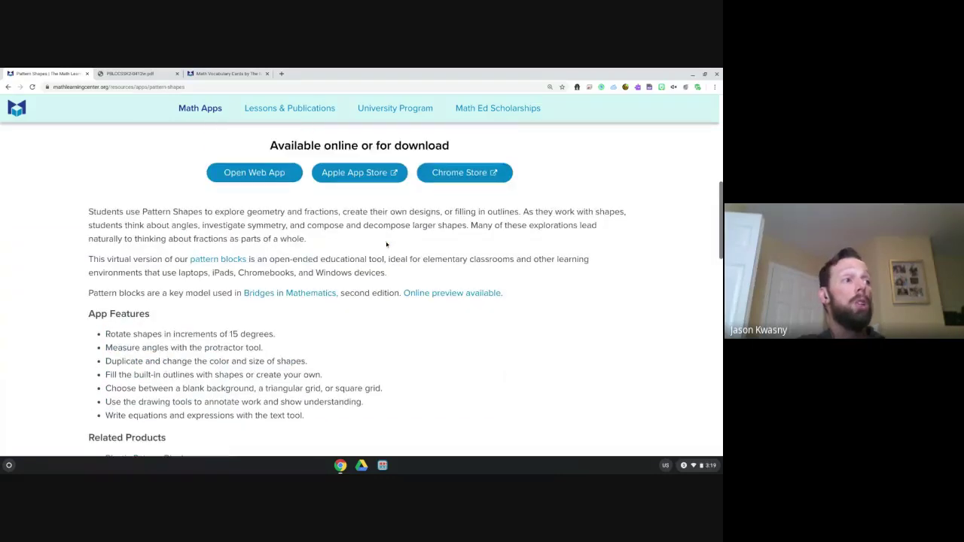
{"action": "left_click", "coordinate": [252, 256]}
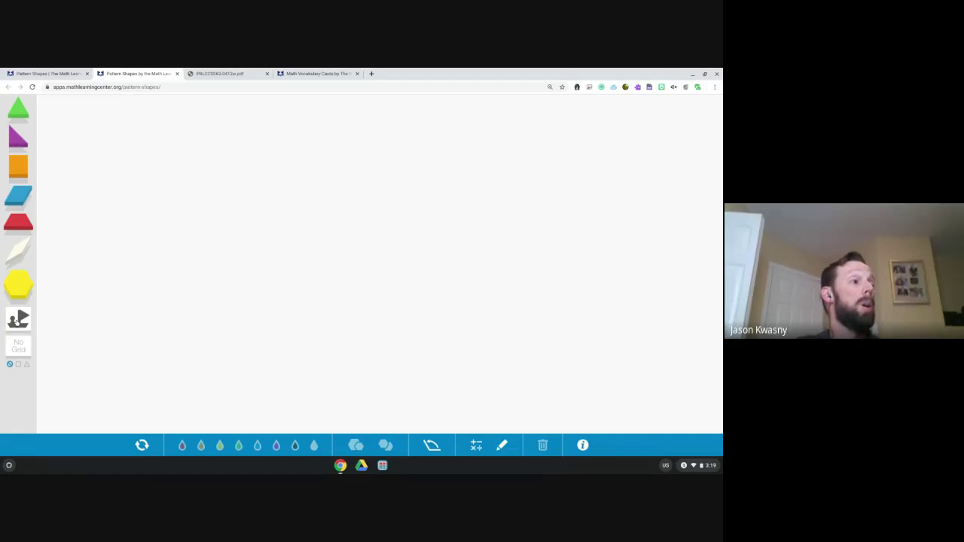
Switch the workspace background to the square grid and place a yellow hexagon near its centre
{"action": "left_click", "coordinate": [18, 348]}
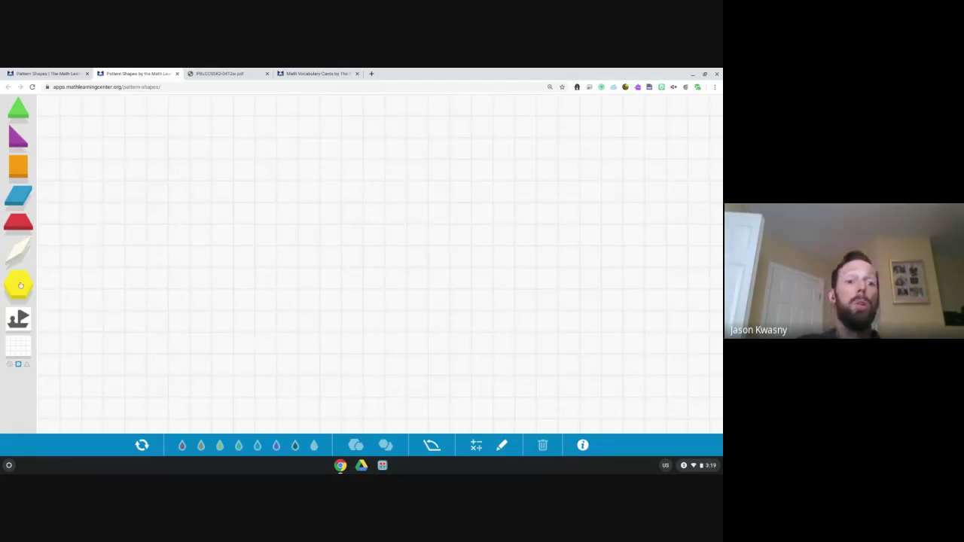
{"action": "left_click_drag", "start_coordinate": [22, 290], "coordinate": [332, 251]}
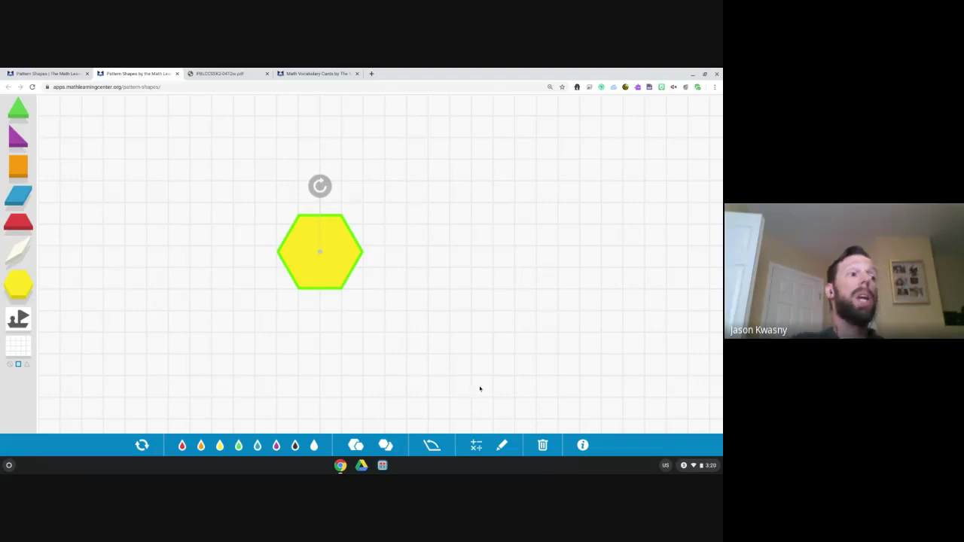
Place the protractor on the hexagon's lower-left corner to measure its interior angle, and enlarge it with the arm at 60°
{"action": "left_click", "coordinate": [433, 446]}
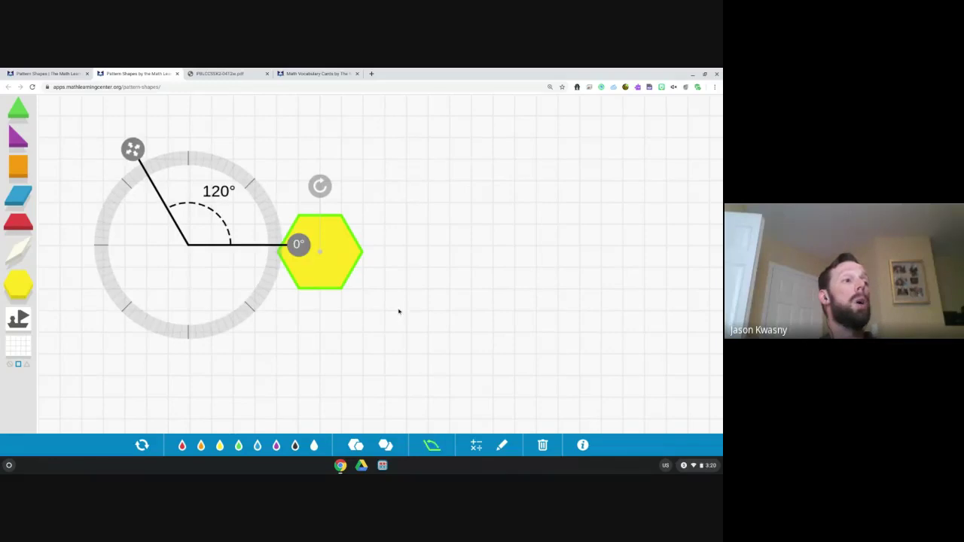
{"action": "left_click_drag", "start_coordinate": [184, 265], "coordinate": [246, 290]}
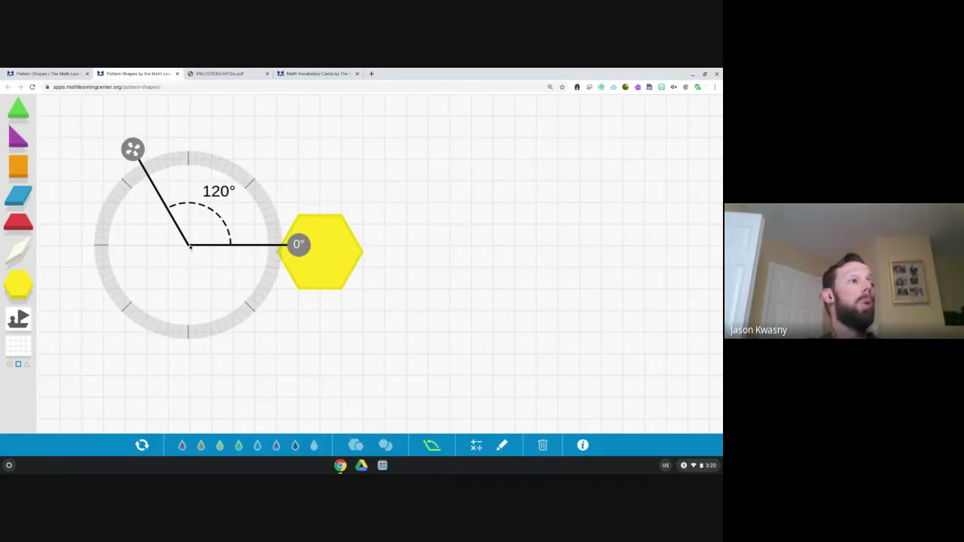
{"action": "left_click_drag", "start_coordinate": [133, 149], "coordinate": [128, 174]}
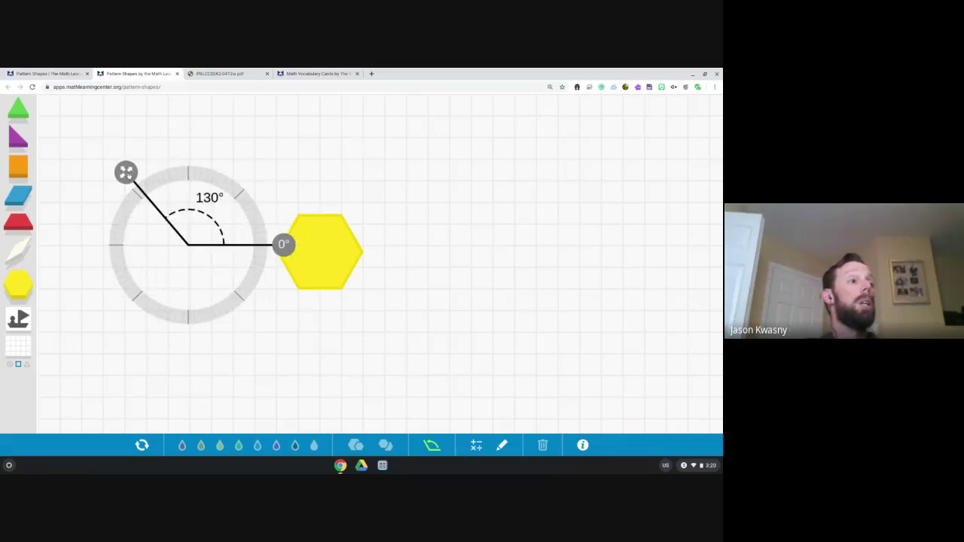
{"action": "left_click_drag", "start_coordinate": [224, 185], "coordinate": [335, 226]}
{"action": "left_click_drag", "start_coordinate": [238, 217], "coordinate": [253, 210]}
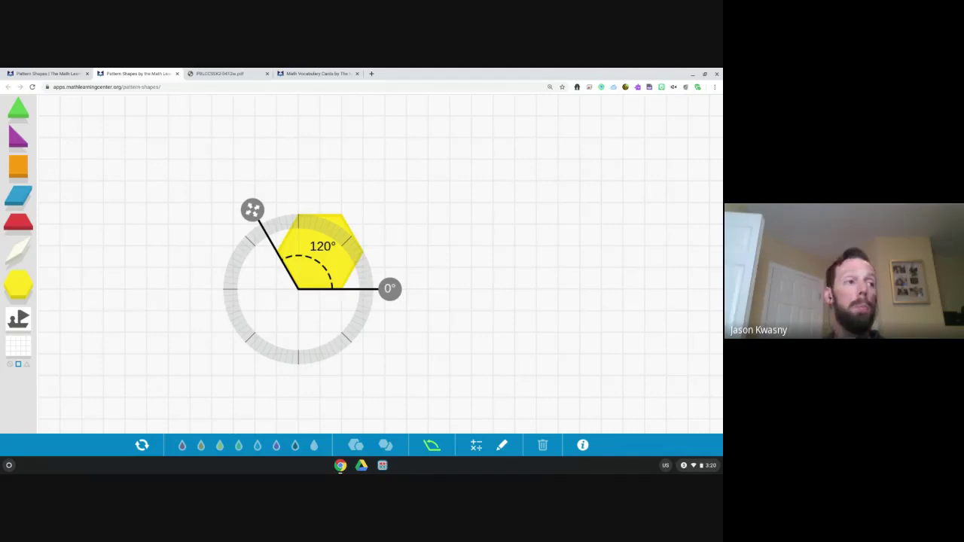
{"action": "left_click_drag", "start_coordinate": [252, 209], "coordinate": [366, 174]}
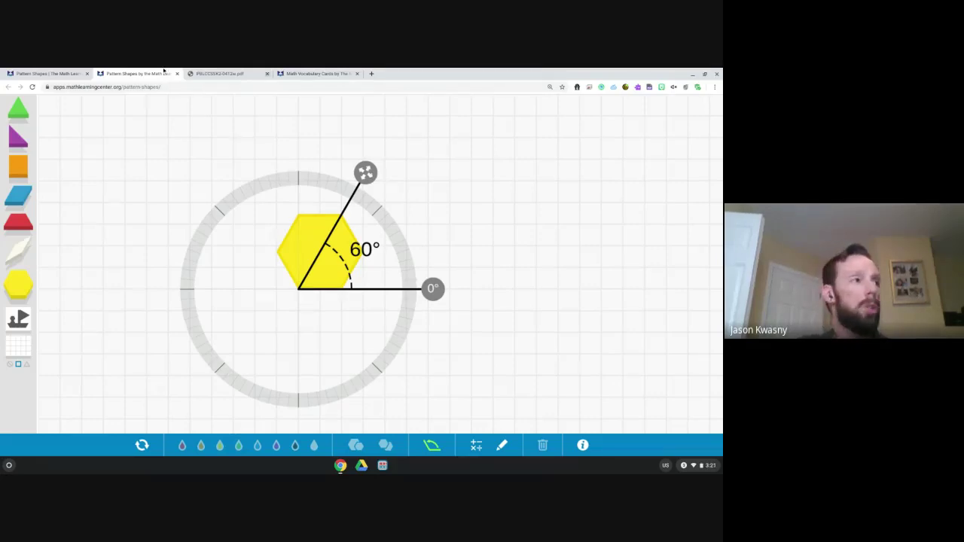
Go back to the Pattern Shapes page and review the app description and features list
{"action": "left_click", "coordinate": [45, 73]}
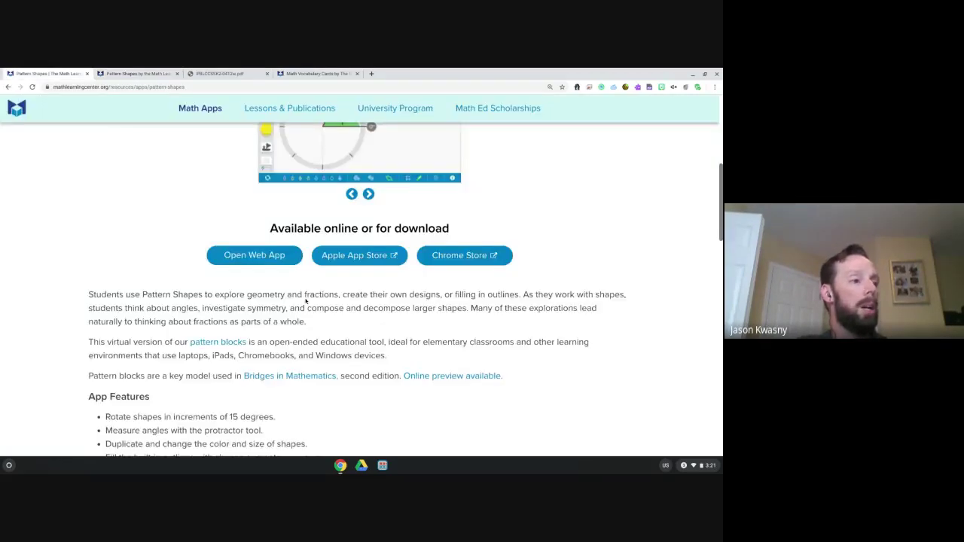
{"action": "scroll", "coordinate": [442, 363], "scroll_direction": "down", "scroll_amount": 2}
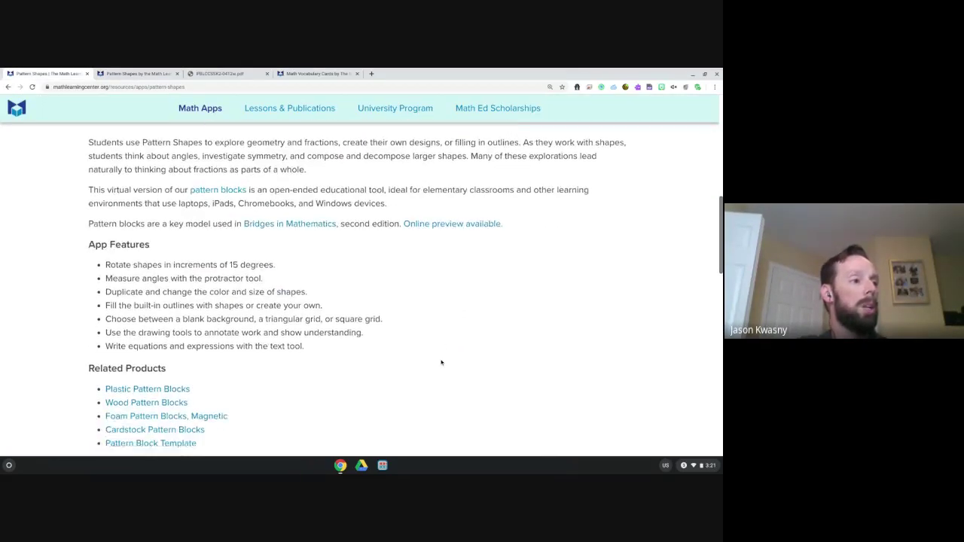
{"action": "scroll", "coordinate": [717, 431], "scroll_direction": "up", "scroll_amount": 1}
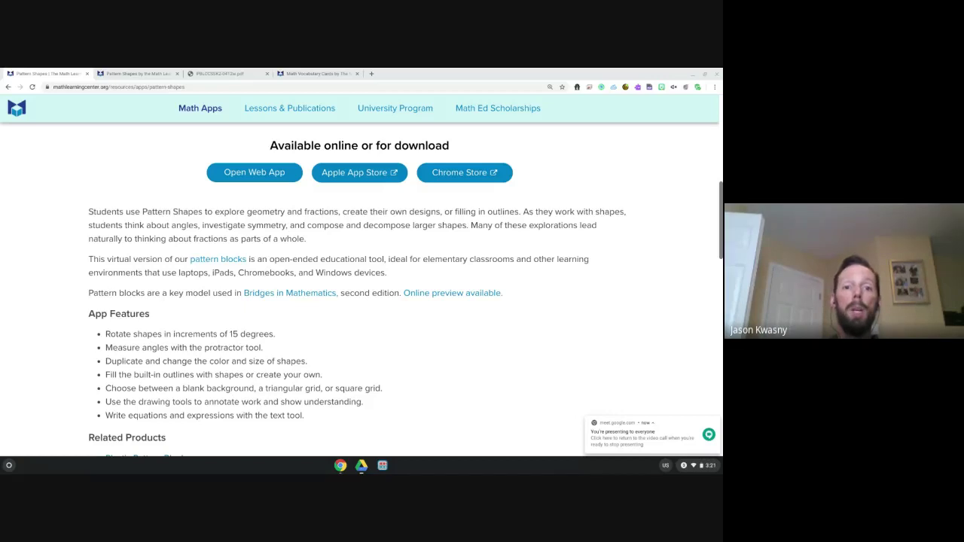
Switch to Google Drive and open the "Tutorials, How-Tos, & Do's and Don'ts" folder inside "For Others"
{"action": "key", "text": "alt+2"}
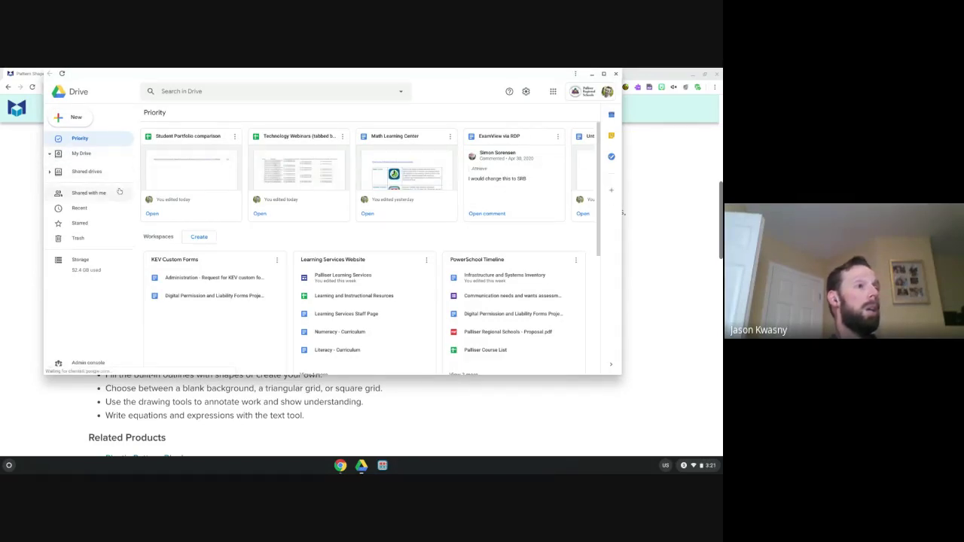
{"action": "scroll", "coordinate": [113, 197], "scroll_direction": "down", "scroll_amount": 5}
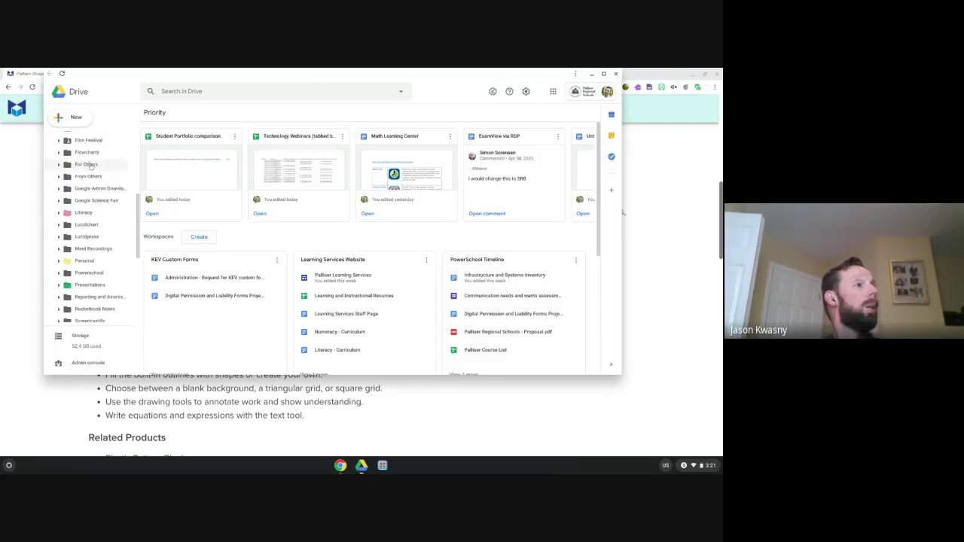
{"action": "left_click", "coordinate": [91, 166]}
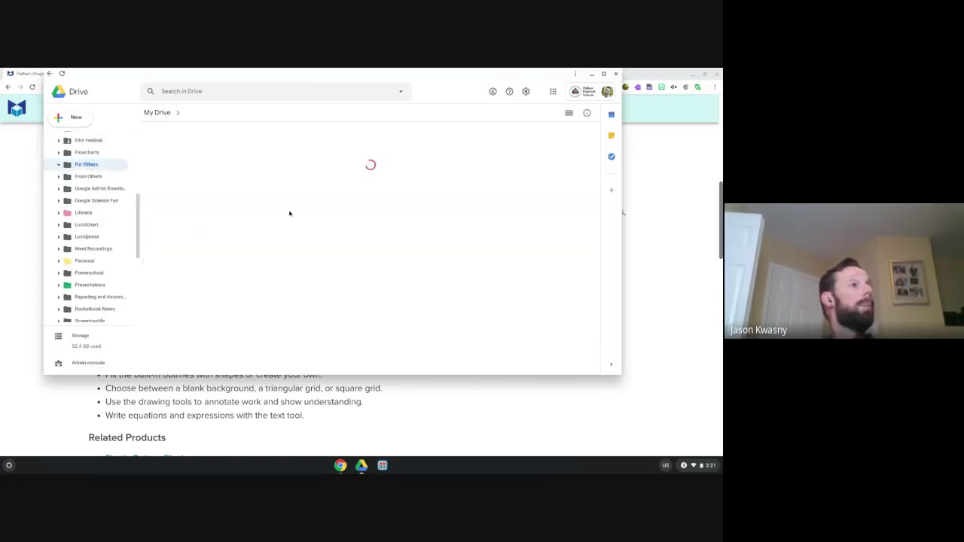
{"action": "scroll", "coordinate": [289, 213], "scroll_direction": "down", "scroll_amount": 10}
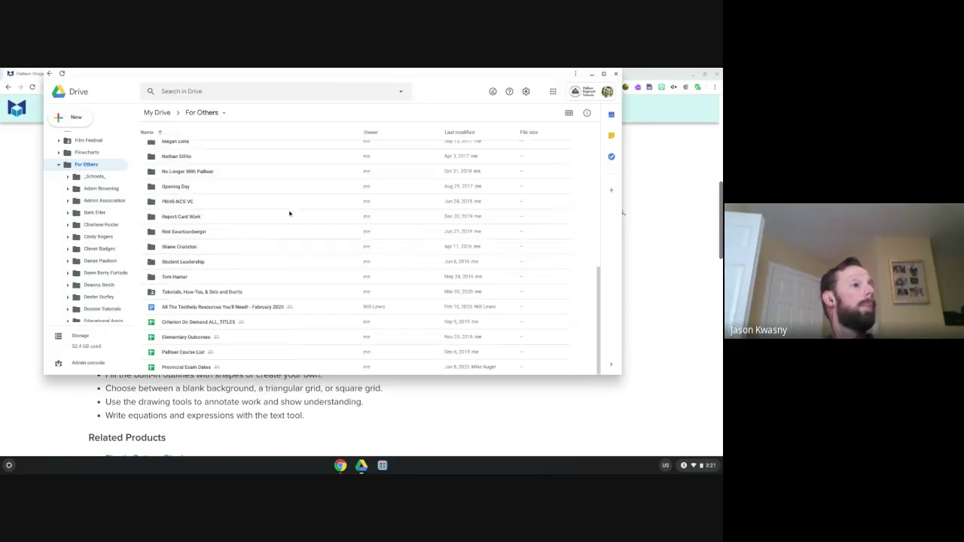
{"action": "scroll", "coordinate": [211, 286], "scroll_direction": "up", "scroll_amount": 5}
{"action": "scroll", "coordinate": [209, 293], "scroll_direction": "down", "scroll_amount": 5}
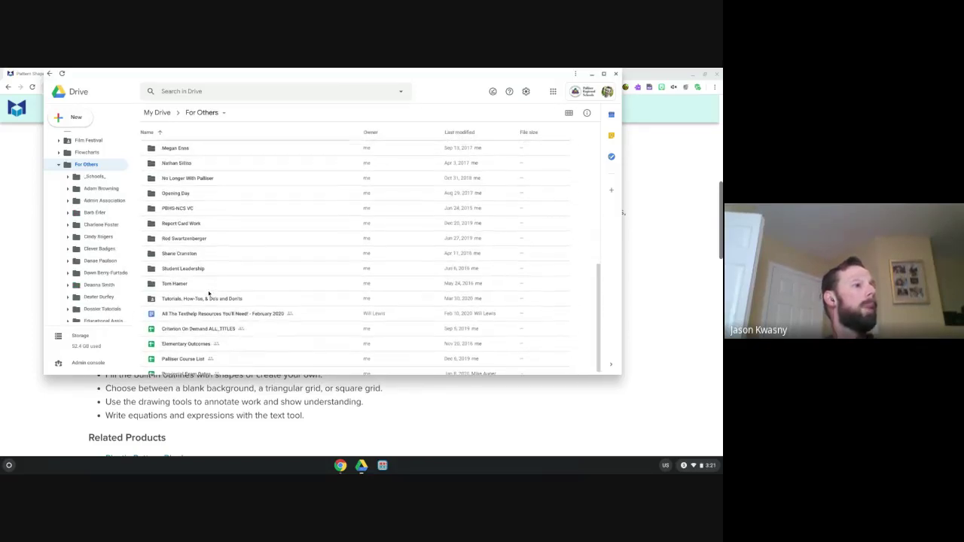
{"action": "double_click", "coordinate": [196, 299]}
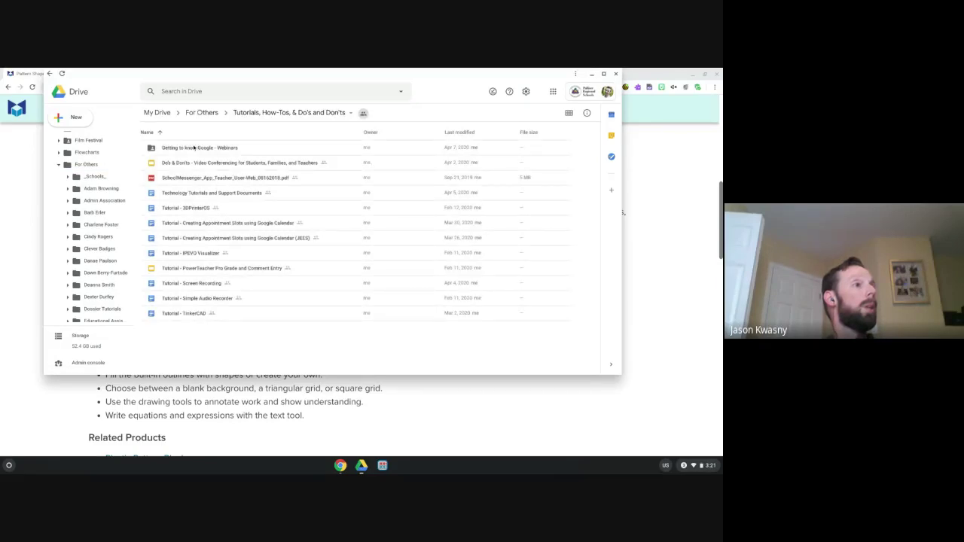
Open the "Getting to know Google - Webinars" folder and get its shareable link
{"action": "double_click", "coordinate": [194, 148]}
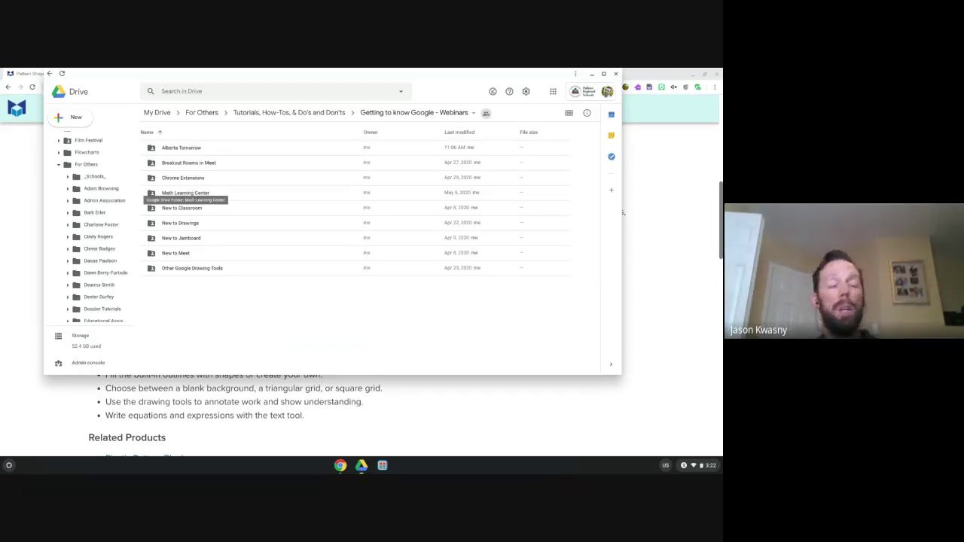
{"action": "left_click", "coordinate": [474, 113]}
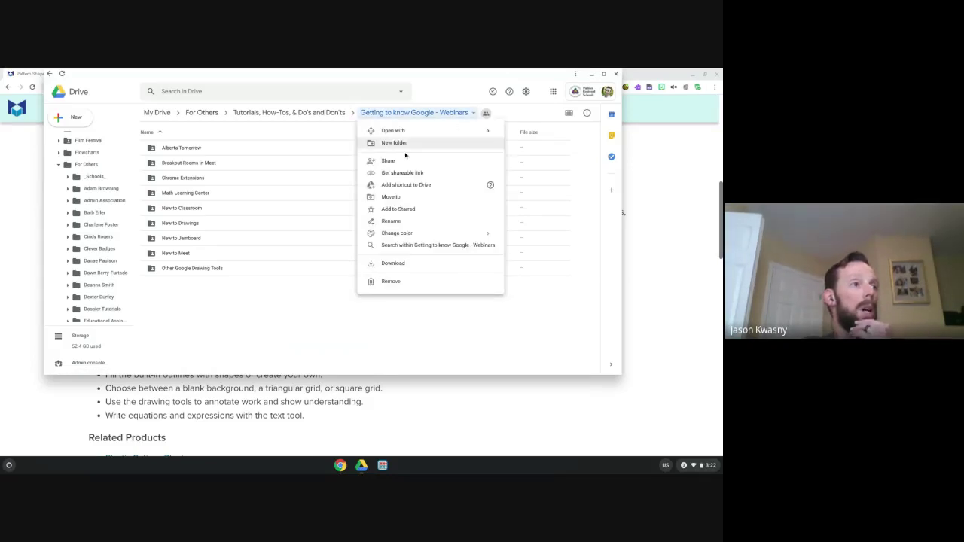
{"action": "left_click", "coordinate": [393, 171]}
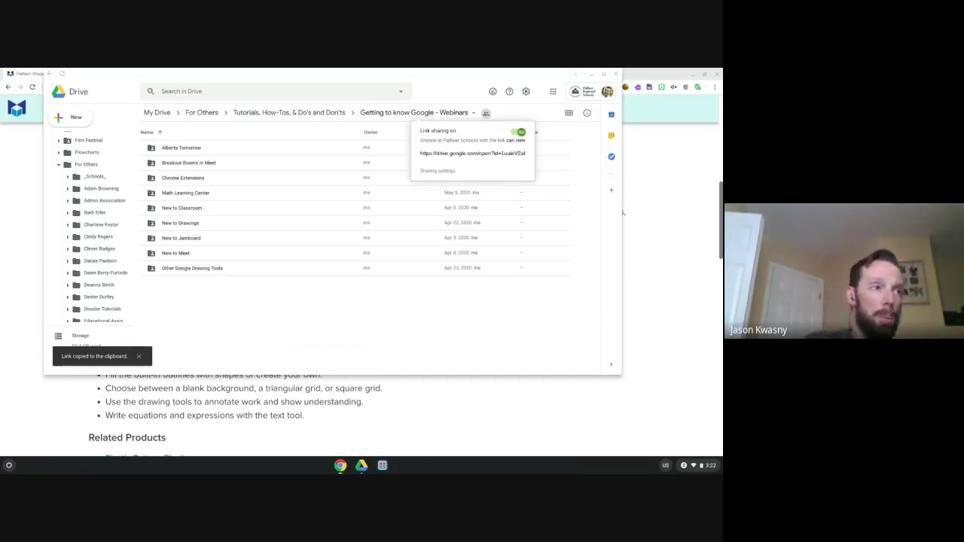
{"action": "left_click", "coordinate": [341, 328]}
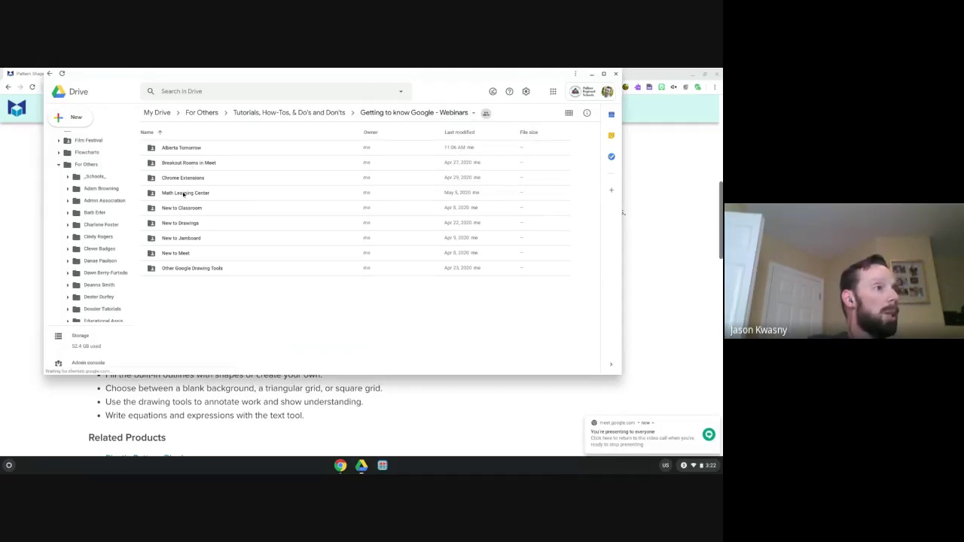
Open the Math Learning Center document in the folder of the same name and review its table of app descriptions through Pattern Shapes
{"action": "double_click", "coordinate": [183, 194]}
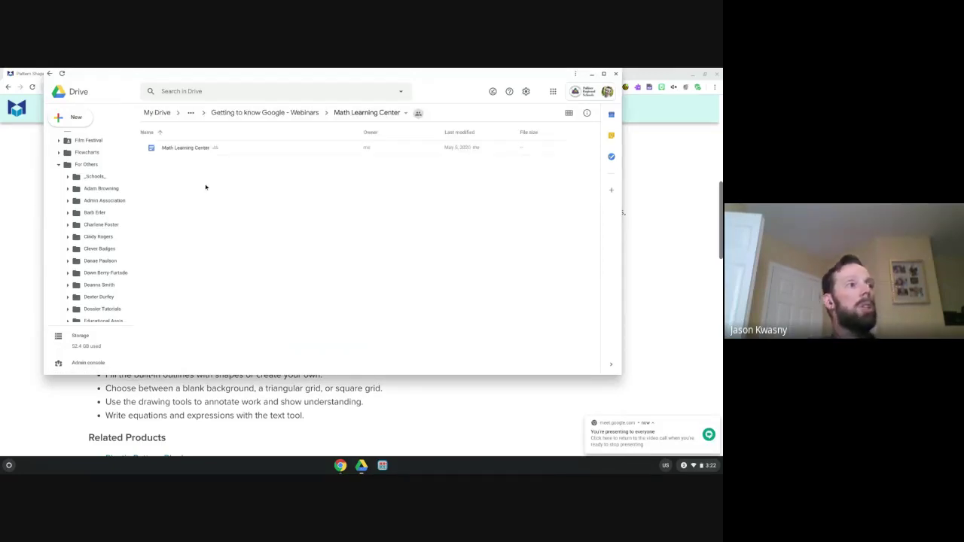
{"action": "double_click", "coordinate": [190, 148]}
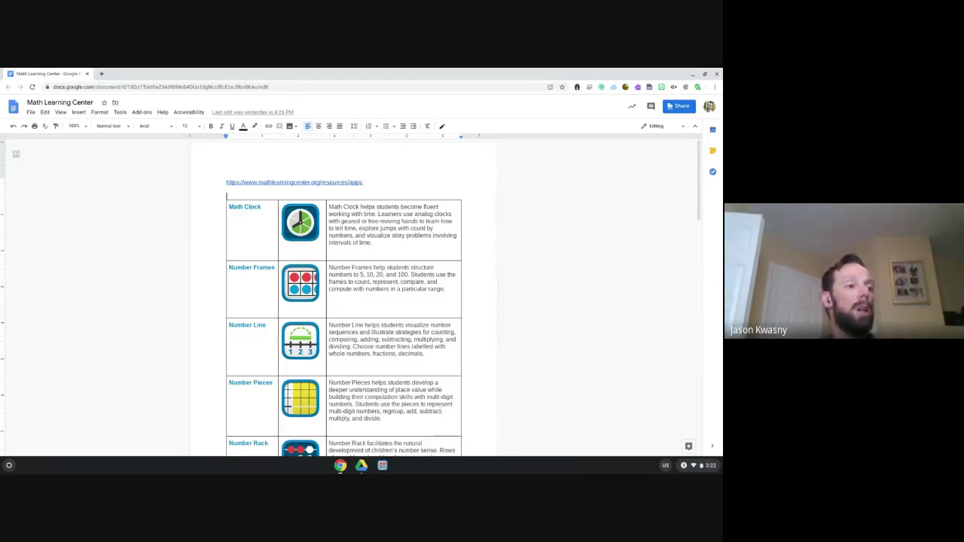
{"action": "scroll", "coordinate": [440, 408], "scroll_direction": "down", "scroll_amount": 2}
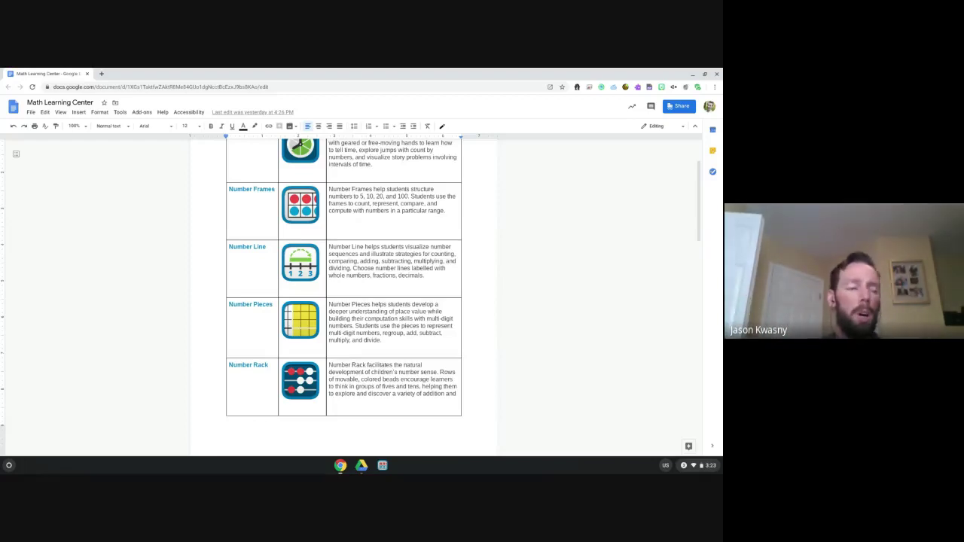
{"action": "scroll", "coordinate": [344, 298], "scroll_direction": "down", "scroll_amount": 3}
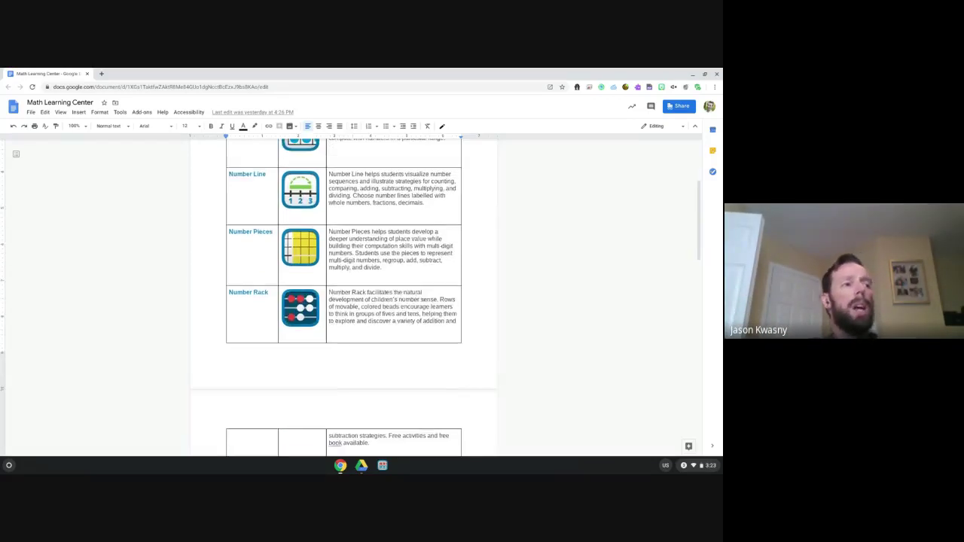
{"action": "scroll", "coordinate": [343, 298], "scroll_direction": "down", "scroll_amount": 1}
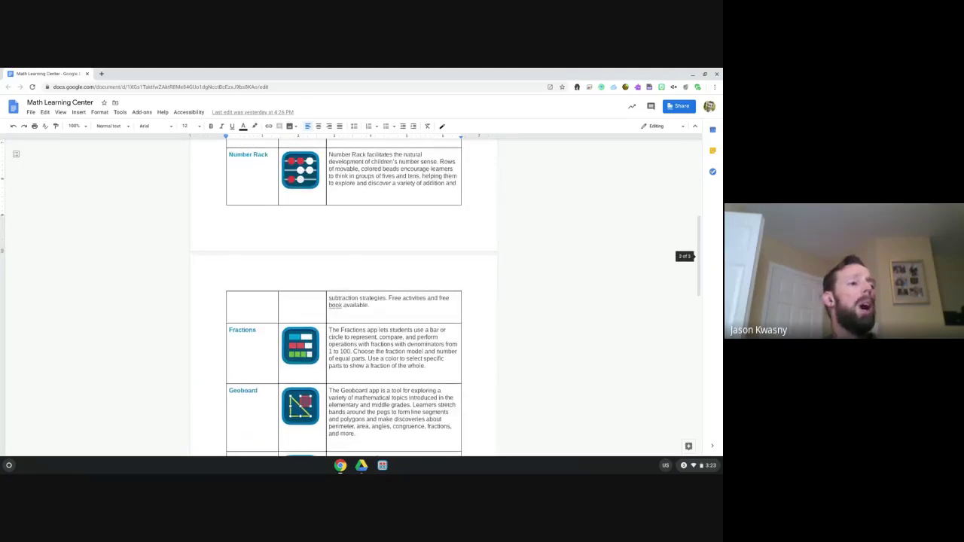
{"action": "scroll", "coordinate": [343, 298], "scroll_direction": "down", "scroll_amount": 1}
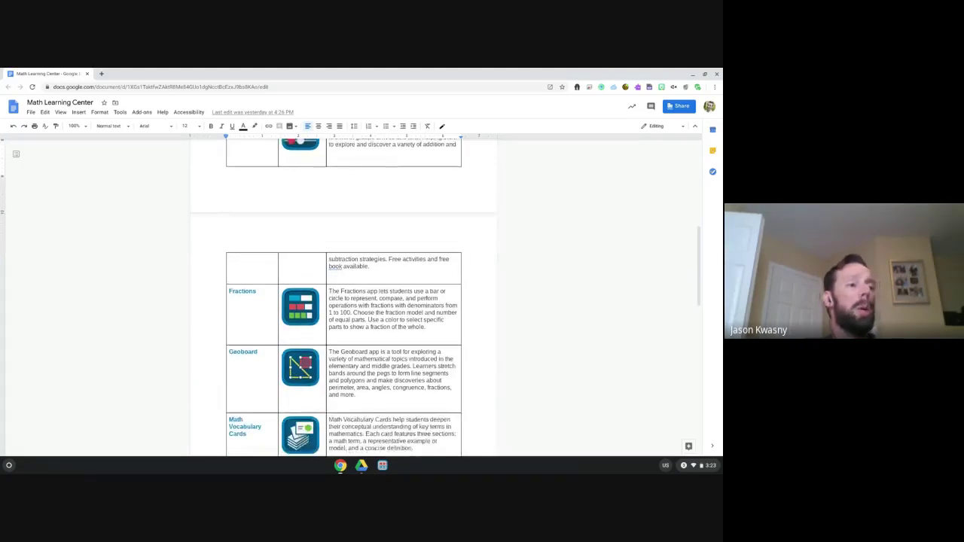
{"action": "scroll", "coordinate": [388, 357], "scroll_direction": "down", "scroll_amount": 1}
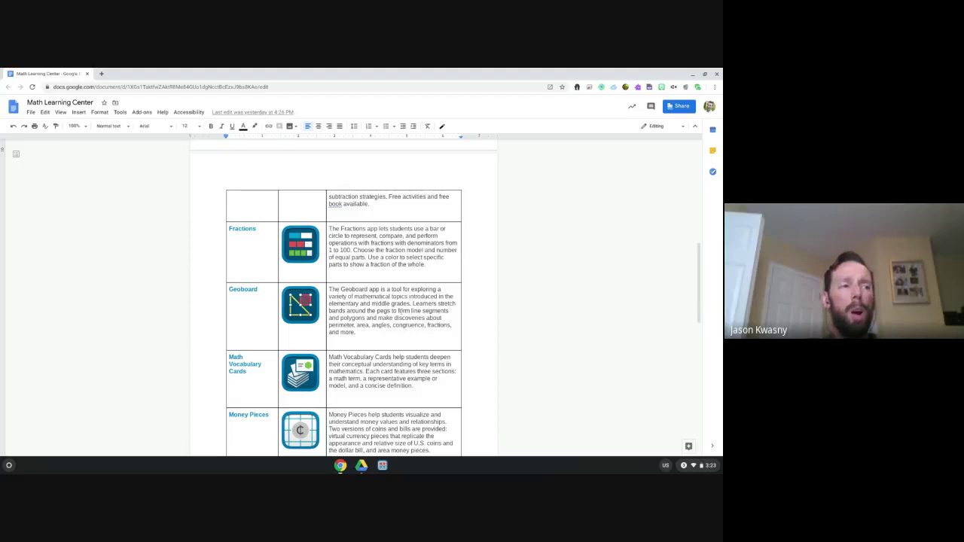
{"action": "scroll", "coordinate": [344, 297], "scroll_direction": "down", "scroll_amount": 2}
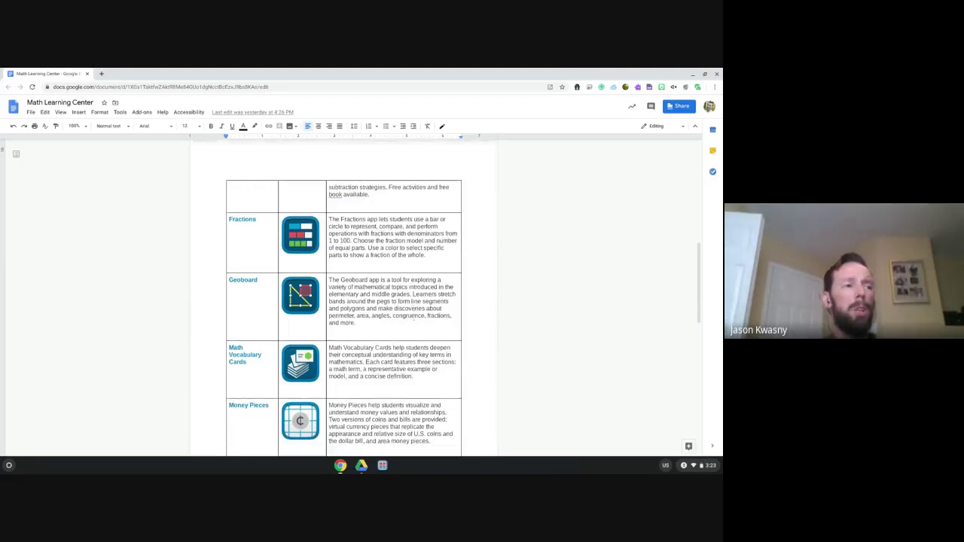
{"action": "scroll", "coordinate": [344, 262], "scroll_direction": "down", "scroll_amount": 1}
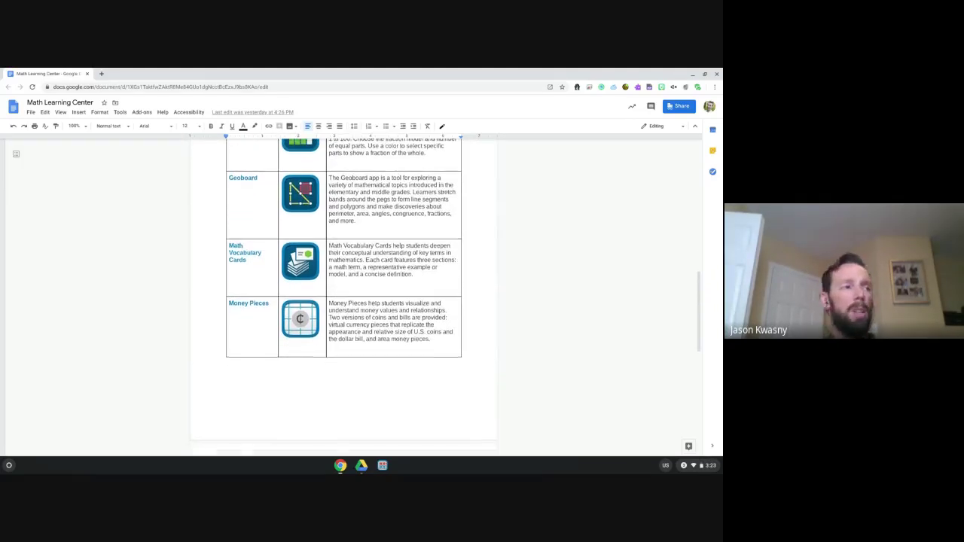
{"action": "scroll", "coordinate": [386, 294], "scroll_direction": "down", "scroll_amount": 1}
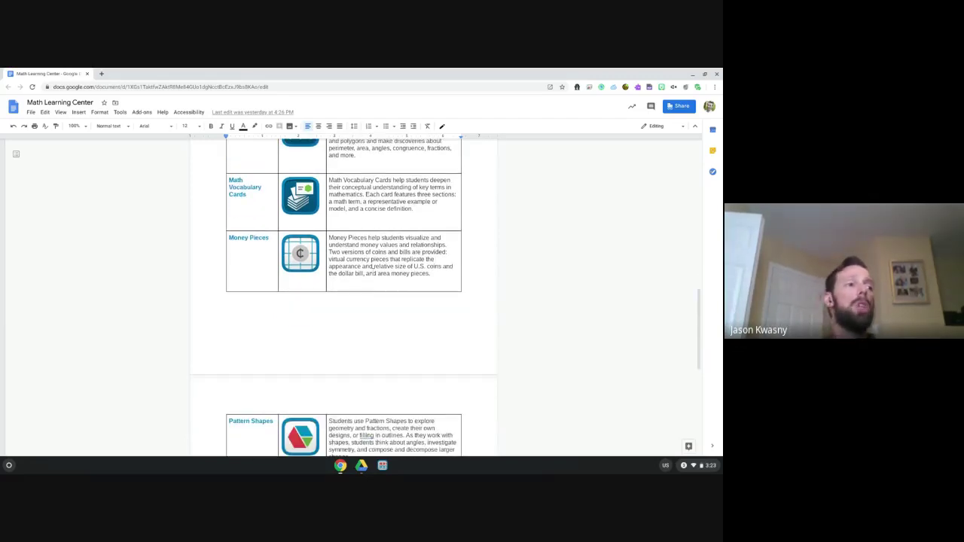
{"action": "scroll", "coordinate": [344, 294], "scroll_direction": "down", "scroll_amount": 3}
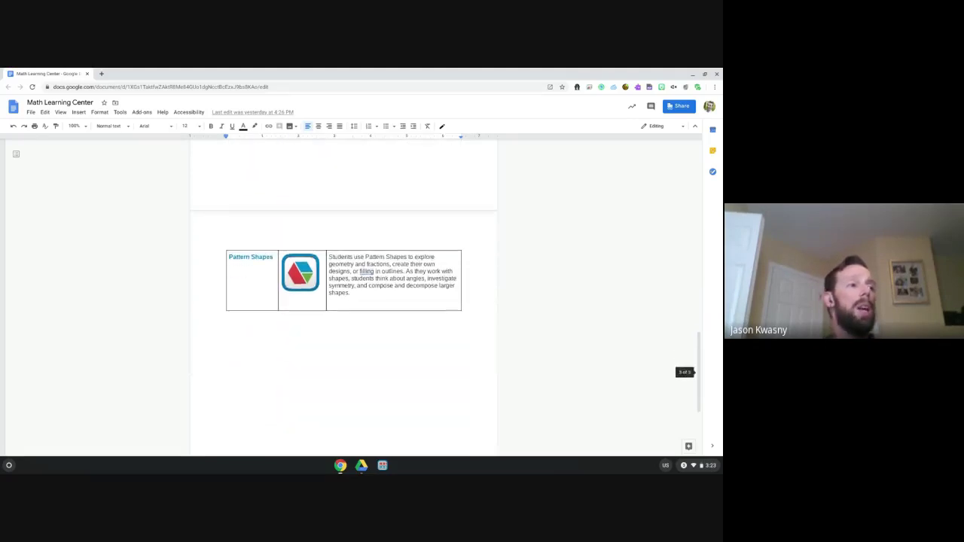
{"action": "scroll", "coordinate": [343, 294], "scroll_direction": "up", "scroll_amount": 2}
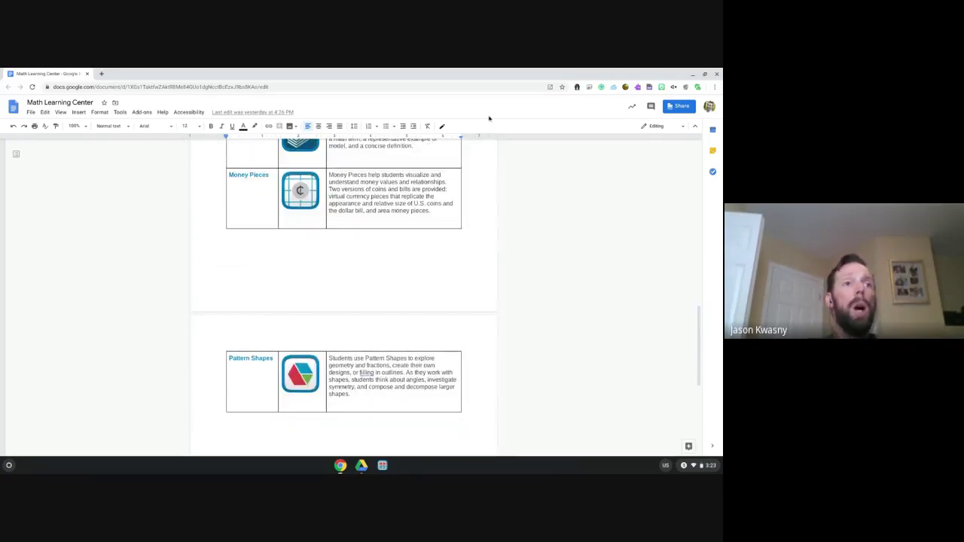
Minimize the document and Drive windows, return to the Free Math Apps page, and open the Partial Product Finder web app
{"action": "left_click", "coordinate": [694, 74]}
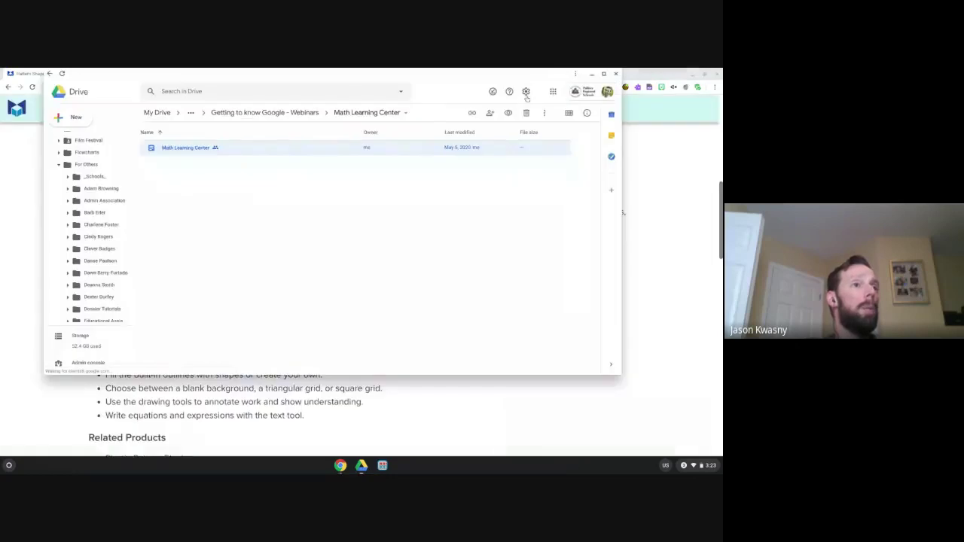
{"action": "left_click", "coordinate": [592, 77]}
{"action": "scroll", "coordinate": [148, 176], "scroll_direction": "up", "scroll_amount": 6}
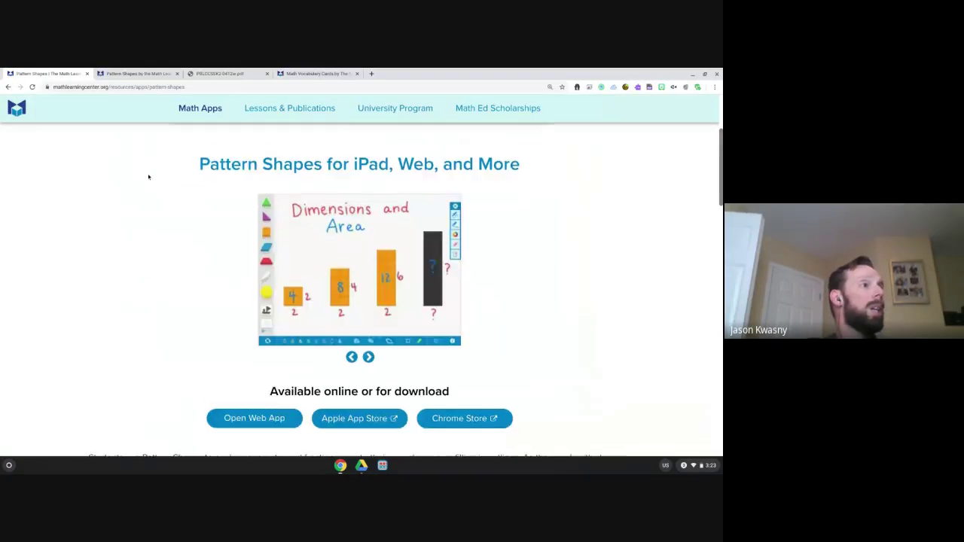
{"action": "left_click", "coordinate": [199, 183]}
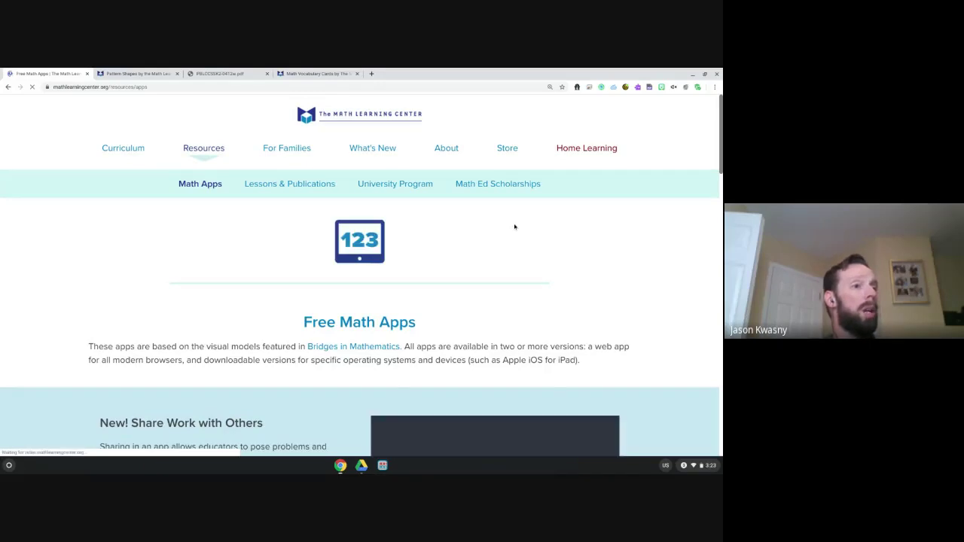
{"action": "scroll", "coordinate": [514, 227], "scroll_direction": "down", "scroll_amount": 15}
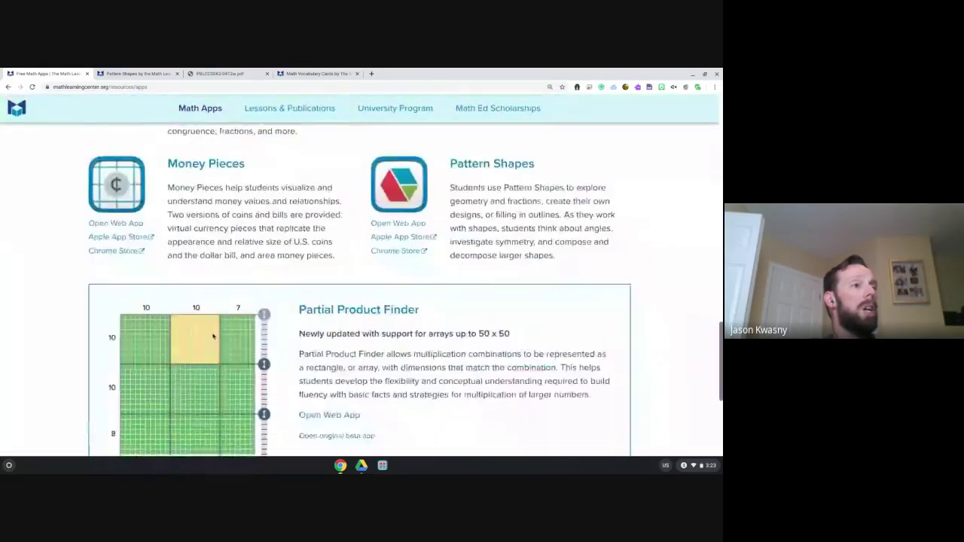
{"action": "scroll", "coordinate": [361, 286], "scroll_direction": "down", "scroll_amount": 3}
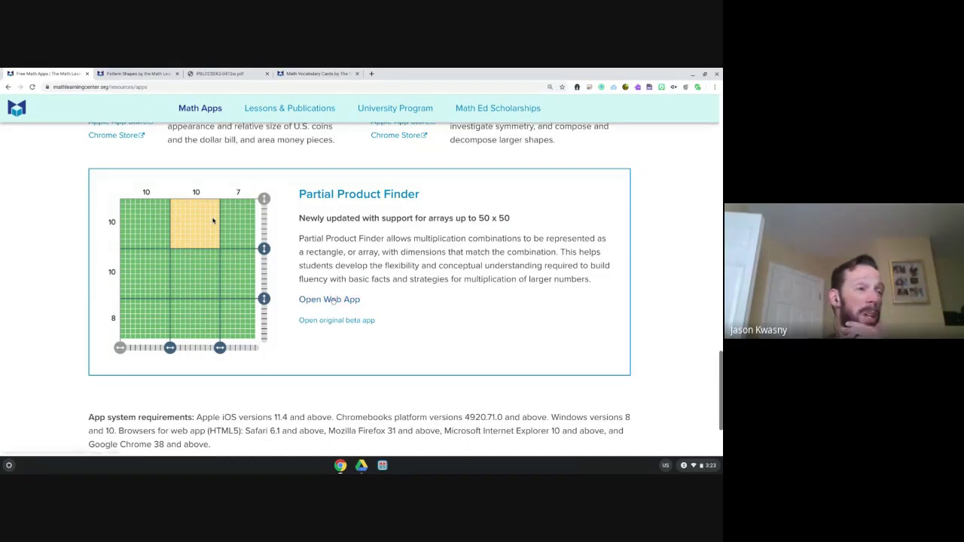
{"action": "left_click", "coordinate": [332, 301]}
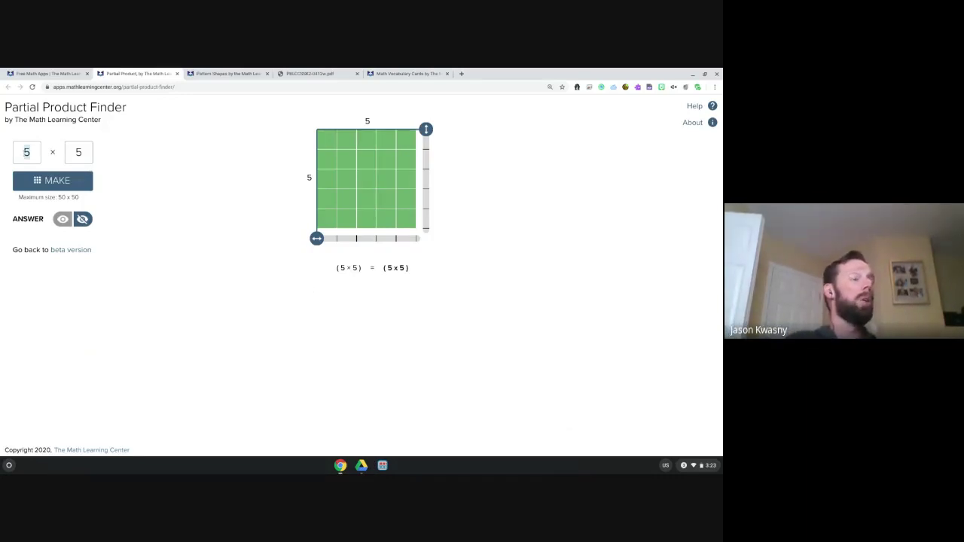
Make a 6 × 8 array, and show and hide its answer
{"action": "key", "text": "Delete"}
{"action": "type", "text": "6"}
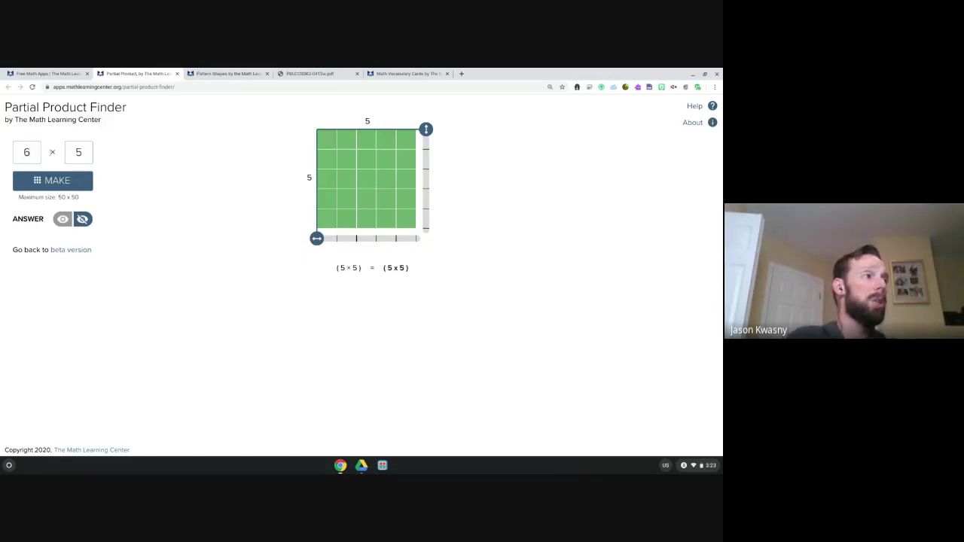
{"action": "double_click", "coordinate": [79, 153]}
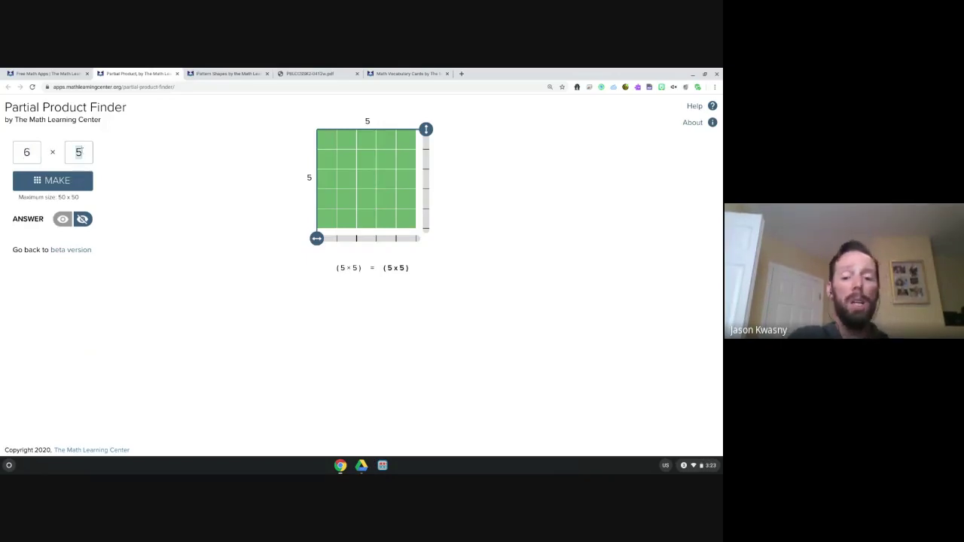
{"action": "type", "text": "8"}
{"action": "key", "text": "Return"}
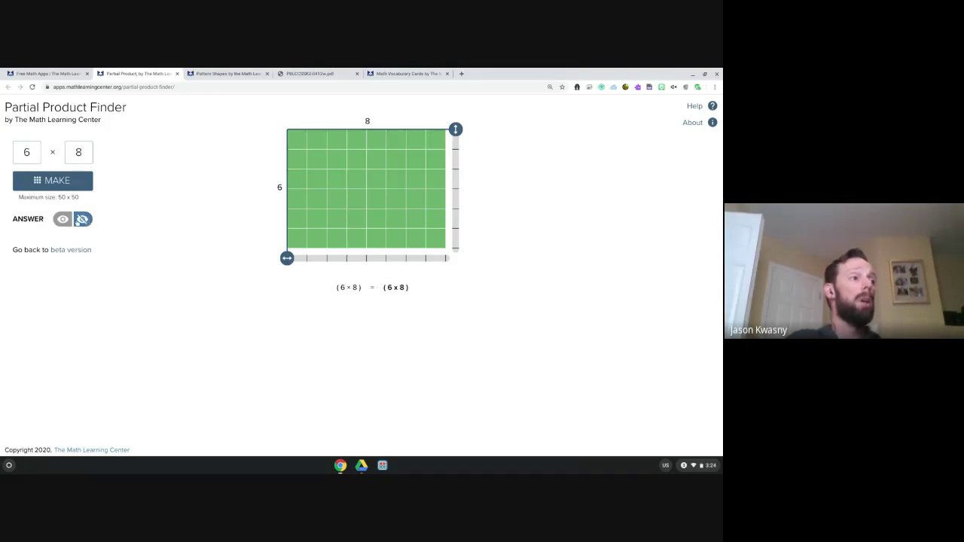
{"action": "left_click", "coordinate": [82, 220]}
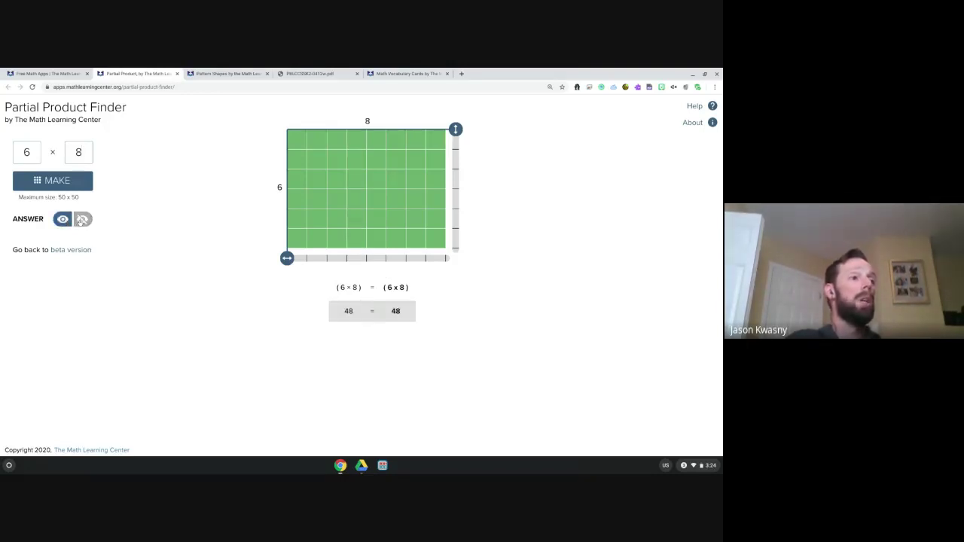
{"action": "left_click", "coordinate": [81, 219]}
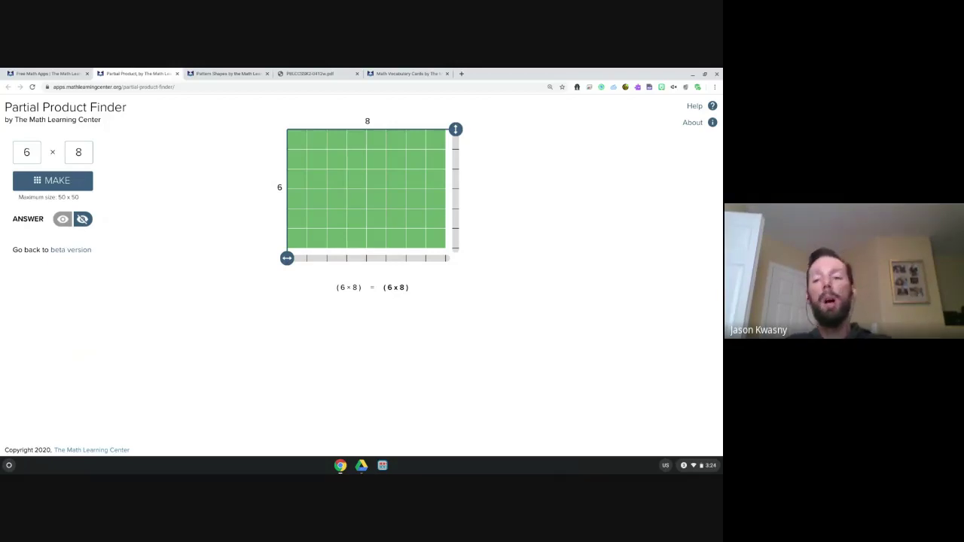
Split the 6 × 8 array into four columns of 2 and three rows of 2 using the dividers
{"action": "left_click_drag", "start_coordinate": [287, 258], "coordinate": [326, 258]}
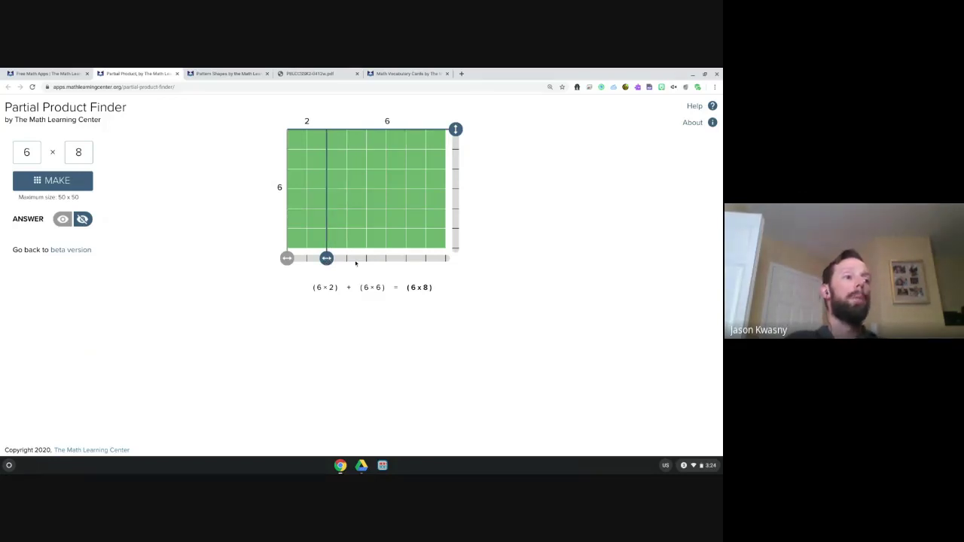
{"action": "left_click_drag", "start_coordinate": [285, 258], "coordinate": [369, 258]}
{"action": "left_click_drag", "start_coordinate": [287, 258], "coordinate": [405, 259]}
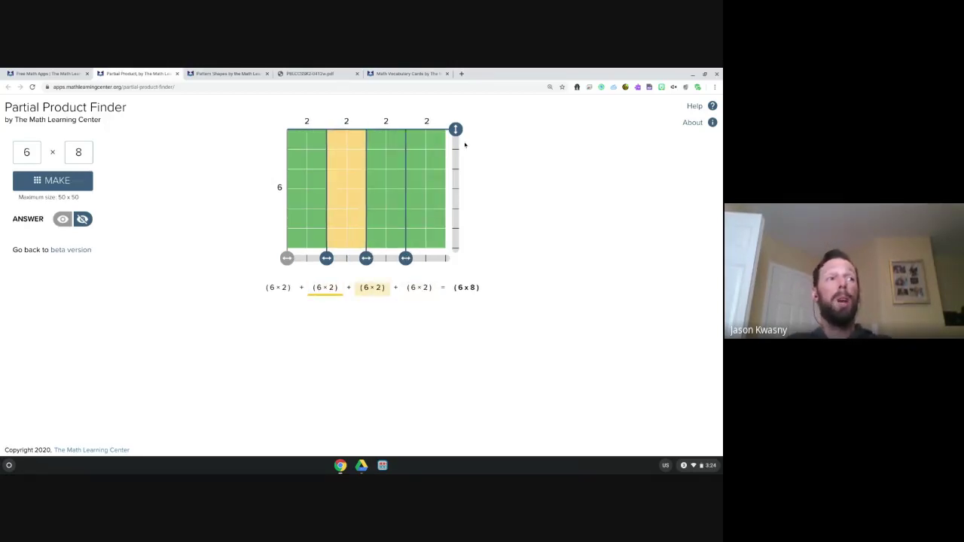
{"action": "left_click_drag", "start_coordinate": [456, 130], "coordinate": [456, 169]}
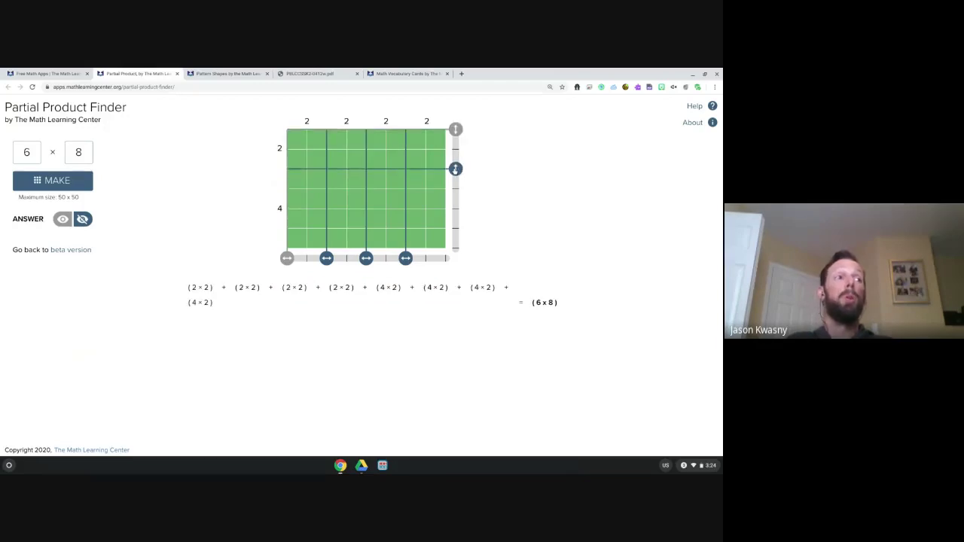
{"action": "left_click_drag", "start_coordinate": [455, 130], "coordinate": [455, 208]}
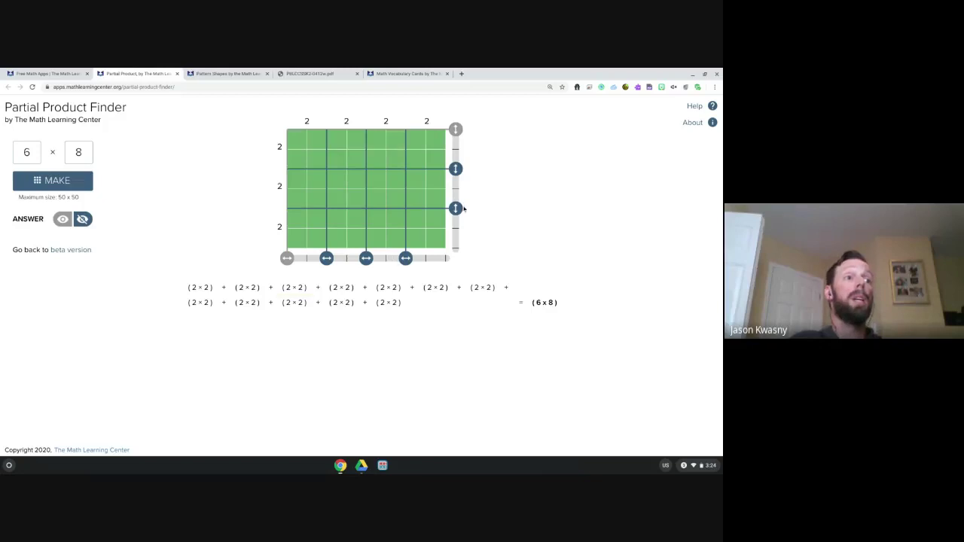
Regroup the array into rows of 2 and 4 and columns of 2, 2 and 4, and show the answer
{"action": "left_click_drag", "start_coordinate": [463, 208], "coordinate": [458, 255]}
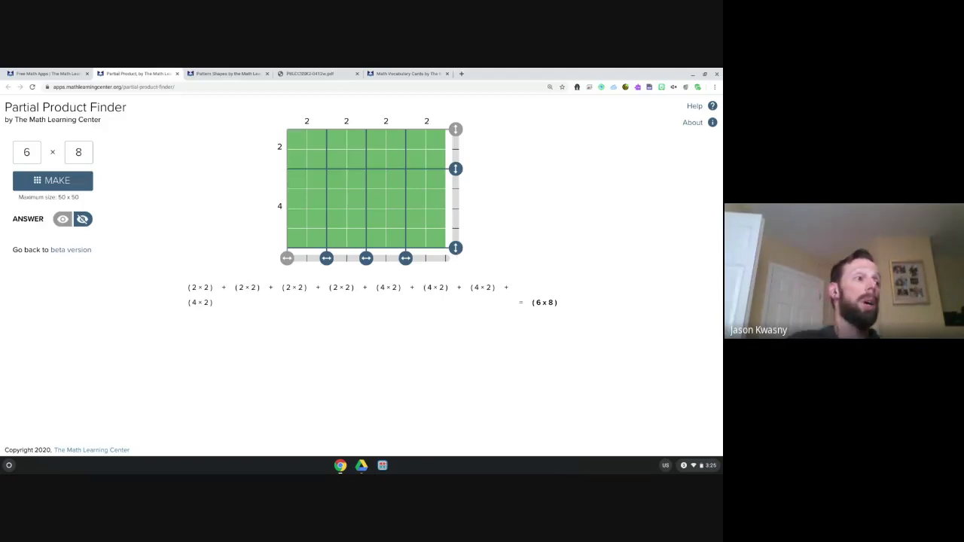
{"action": "left_click_drag", "start_coordinate": [406, 258], "coordinate": [467, 258]}
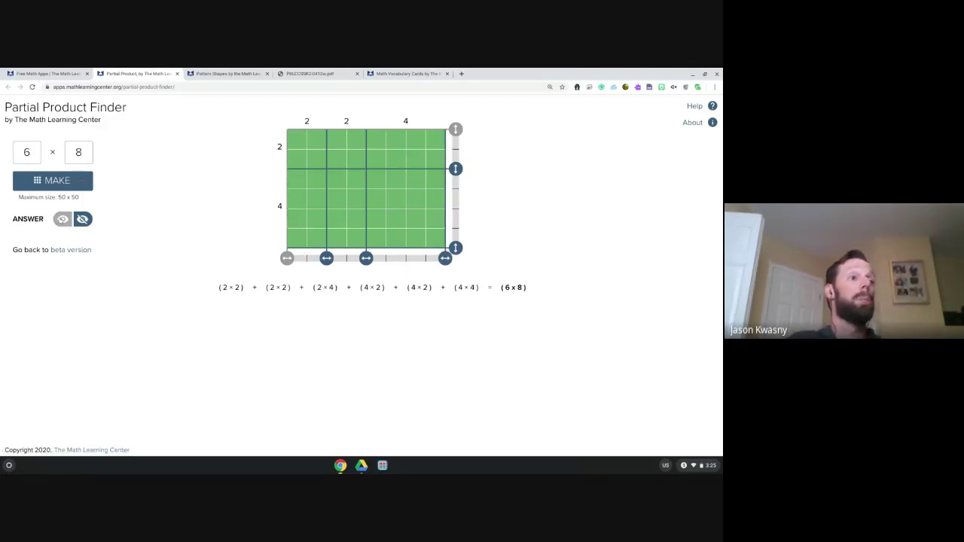
{"action": "left_click", "coordinate": [62, 218]}
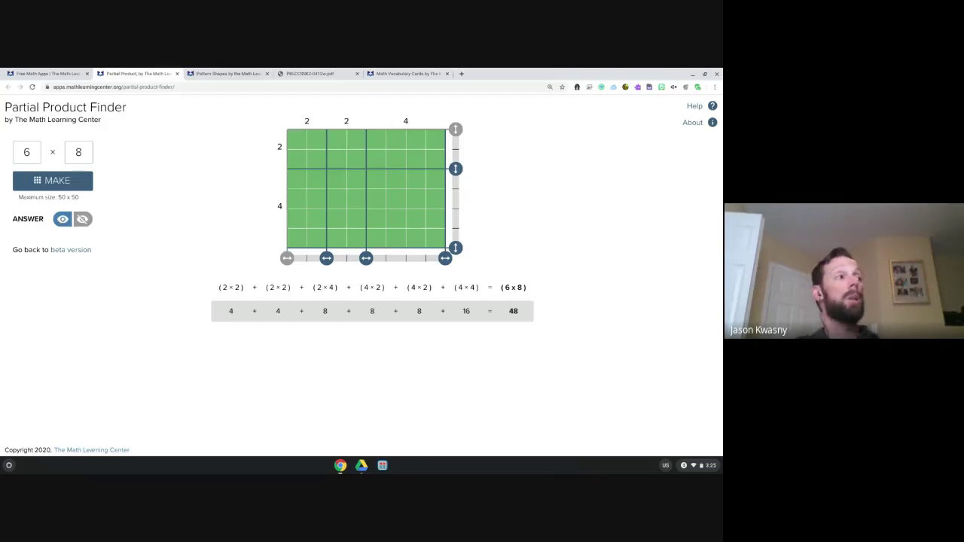
Return to the Free Math Apps page
{"action": "left_click", "coordinate": [61, 74]}
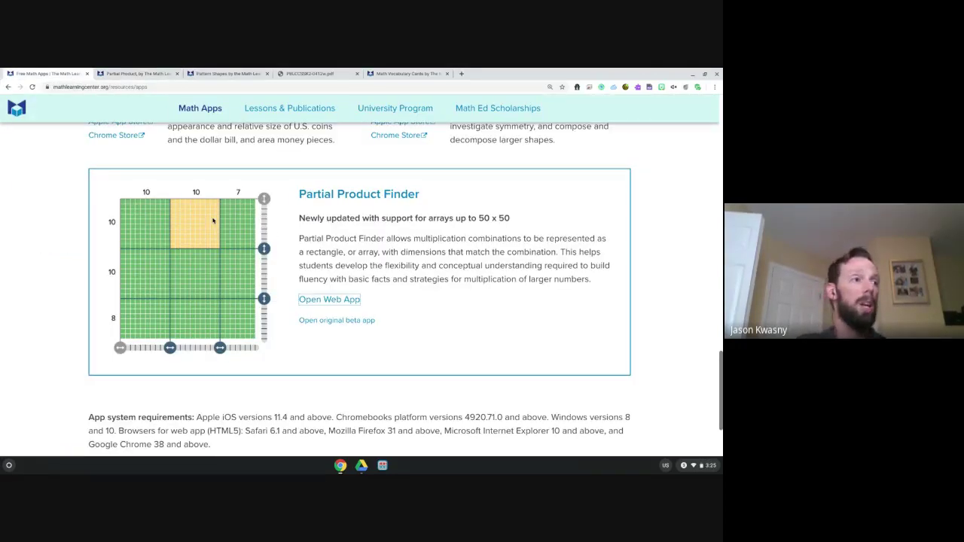
Find Number Pieces on the Free Math Apps page and open its web app
{"action": "scroll", "coordinate": [213, 221], "scroll_direction": "up", "scroll_amount": 7}
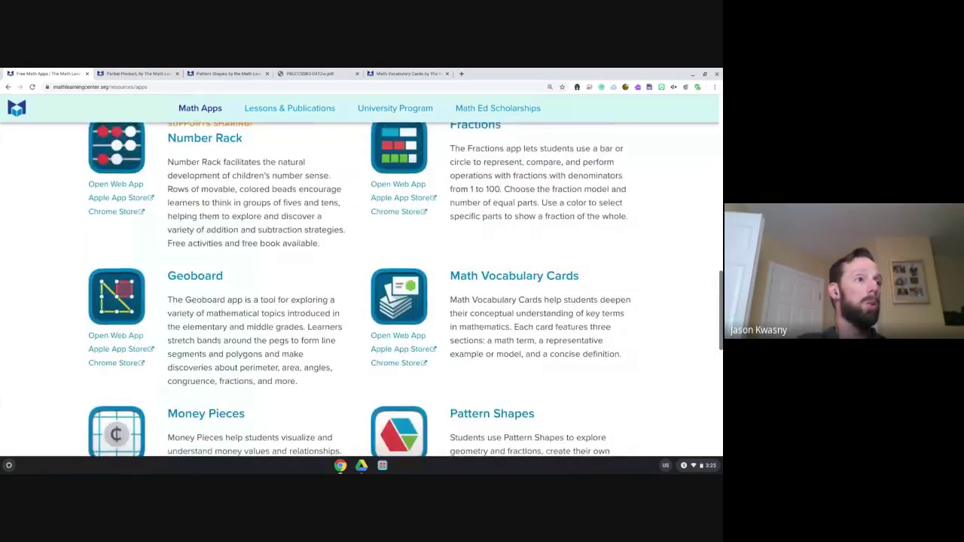
{"action": "scroll", "coordinate": [522, 240], "scroll_direction": "up", "scroll_amount": 2}
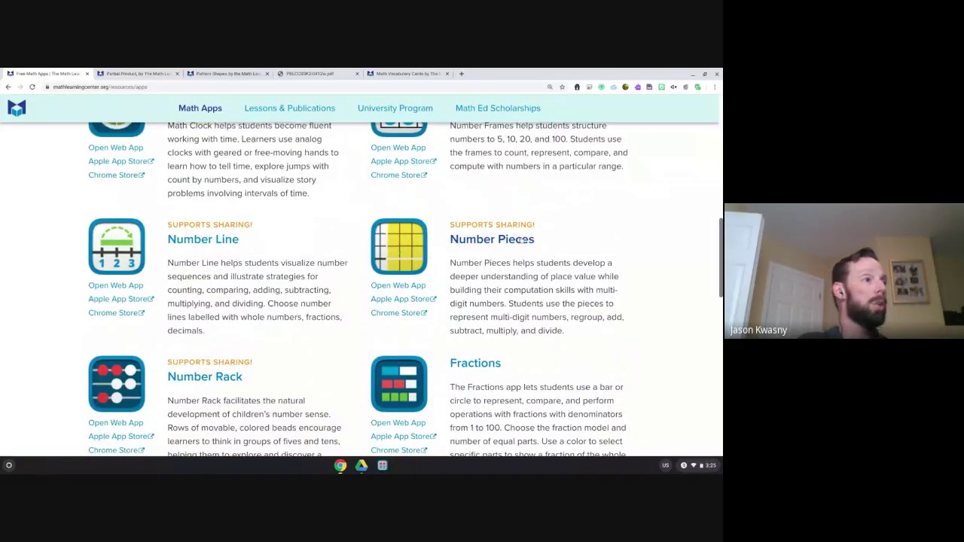
{"action": "left_click", "coordinate": [522, 239]}
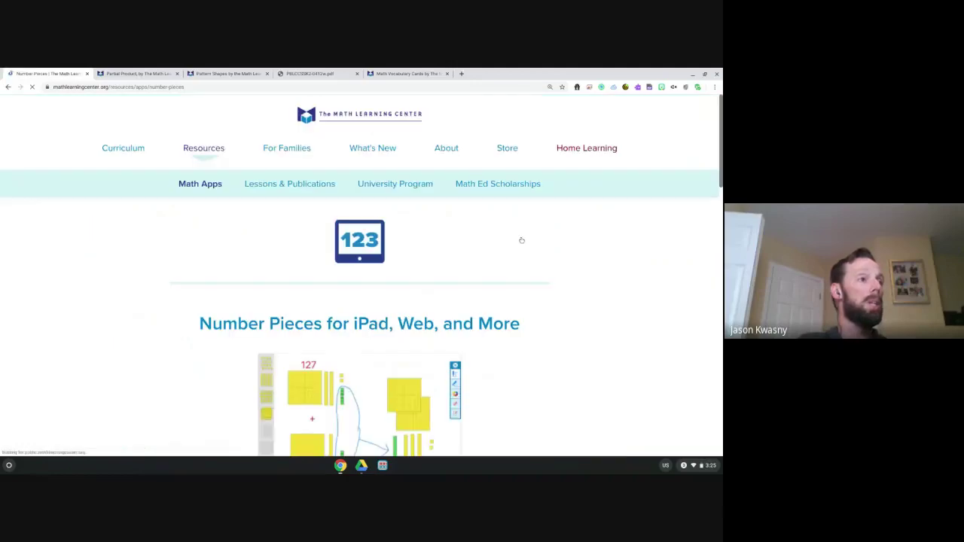
{"action": "scroll", "coordinate": [447, 252], "scroll_direction": "down", "scroll_amount": 4}
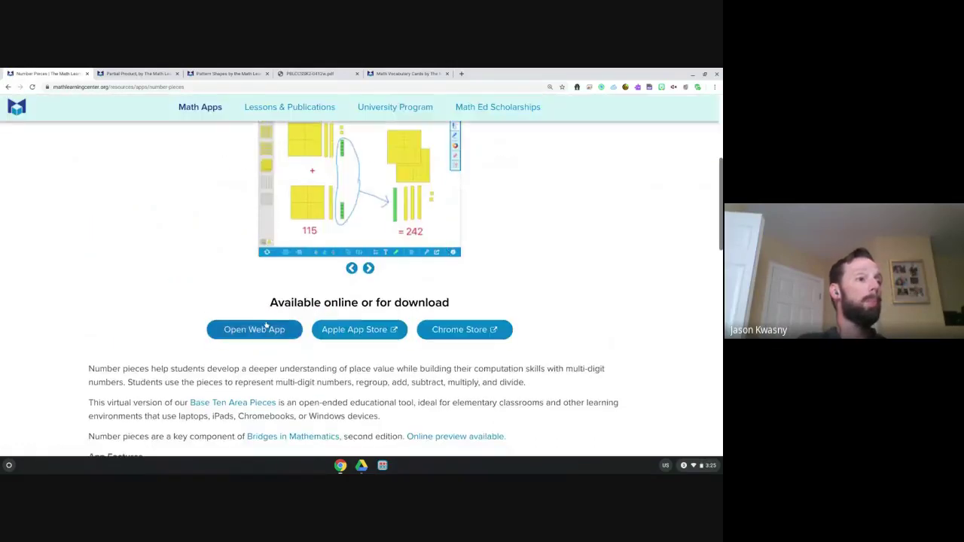
{"action": "left_click", "coordinate": [255, 330]}
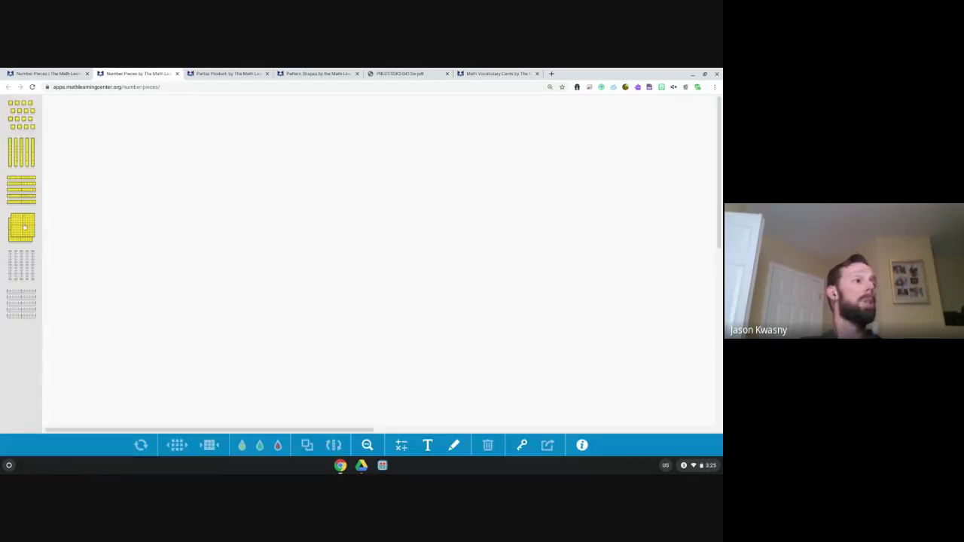
Place a hundred square on the workspace, break it into ten strips, and pull two strips away from the rest
{"action": "left_click_drag", "start_coordinate": [21, 228], "coordinate": [247, 231]}
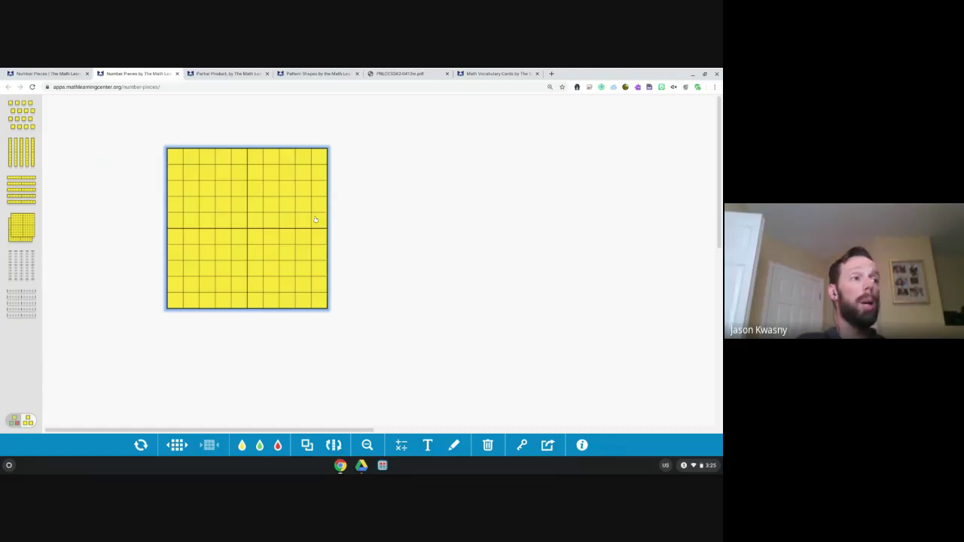
{"action": "left_click", "coordinate": [189, 443]}
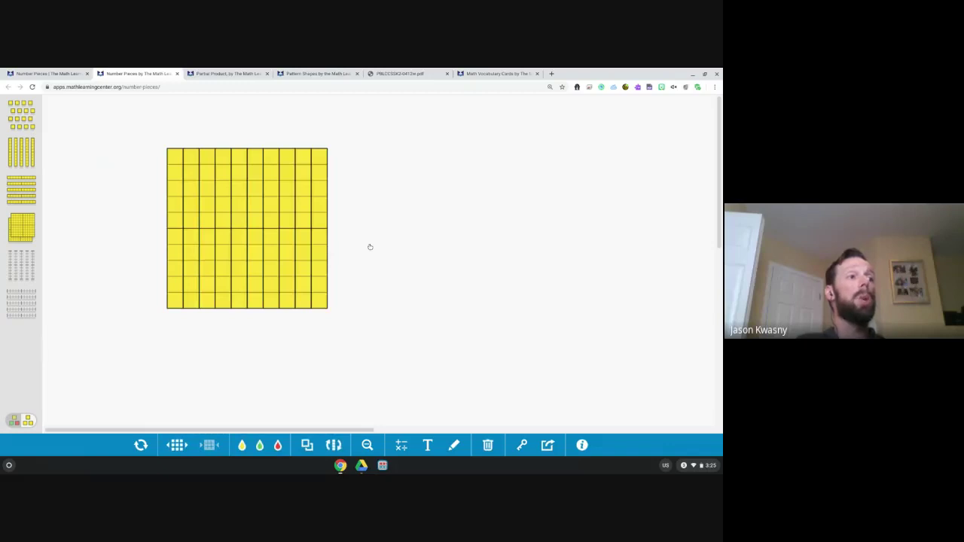
{"action": "left_click_drag", "start_coordinate": [320, 248], "coordinate": [483, 236]}
{"action": "left_click_drag", "start_coordinate": [312, 232], "coordinate": [375, 222]}
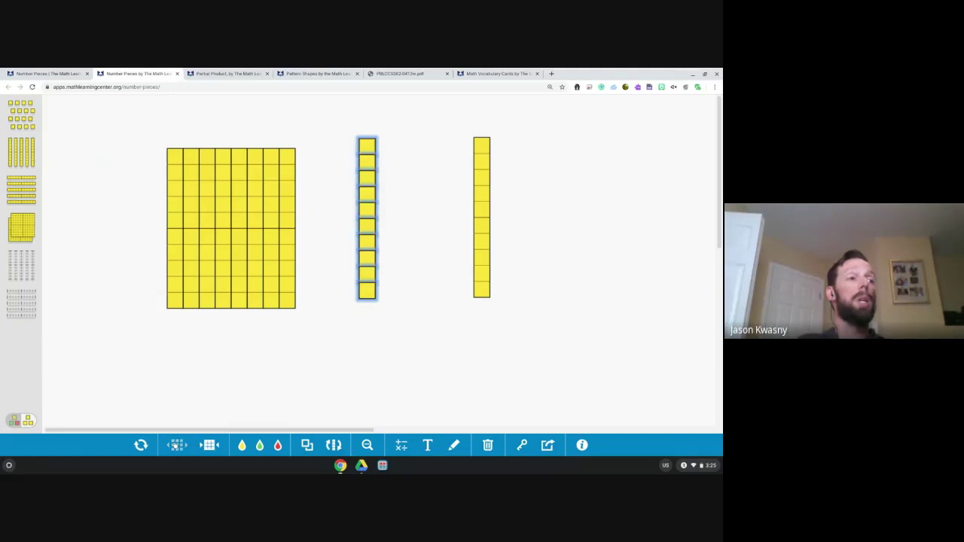
Break the middle ten strip into loose ones with two moved below, and regroup all ten ones into a strip
{"action": "left_click", "coordinate": [432, 328]}
{"action": "left_click_drag", "start_coordinate": [369, 293], "coordinate": [370, 360]}
{"action": "left_click_drag", "start_coordinate": [365, 279], "coordinate": [372, 317]}
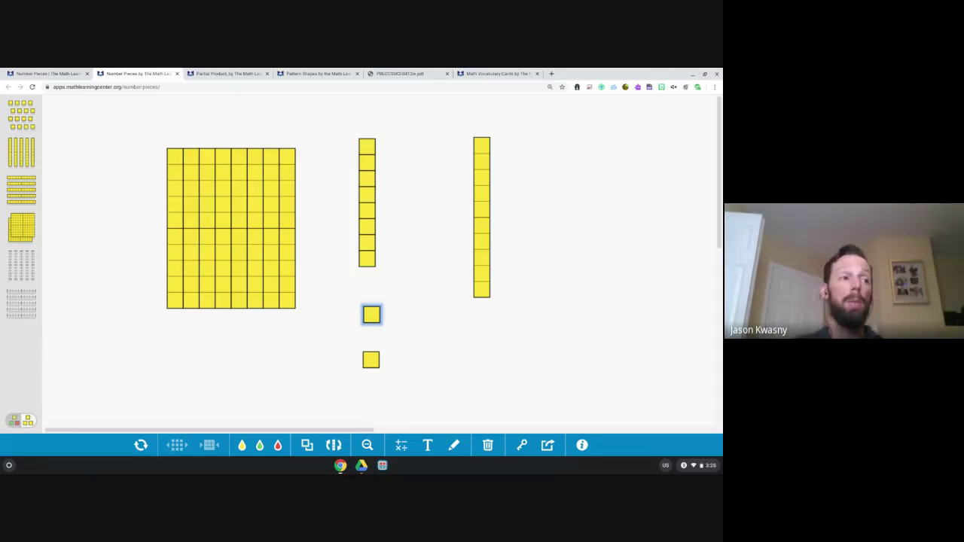
{"action": "mouse_move", "coordinate": [356, 124]}
{"action": "left_mouse_down"}
{"action": "mouse_move", "coordinate": [330, 290]}
{"action": "mouse_move", "coordinate": [363, 373]}
{"action": "mouse_move", "coordinate": [399, 320]}
{"action": "mouse_move", "coordinate": [405, 205]}
{"action": "left_mouse_up"}
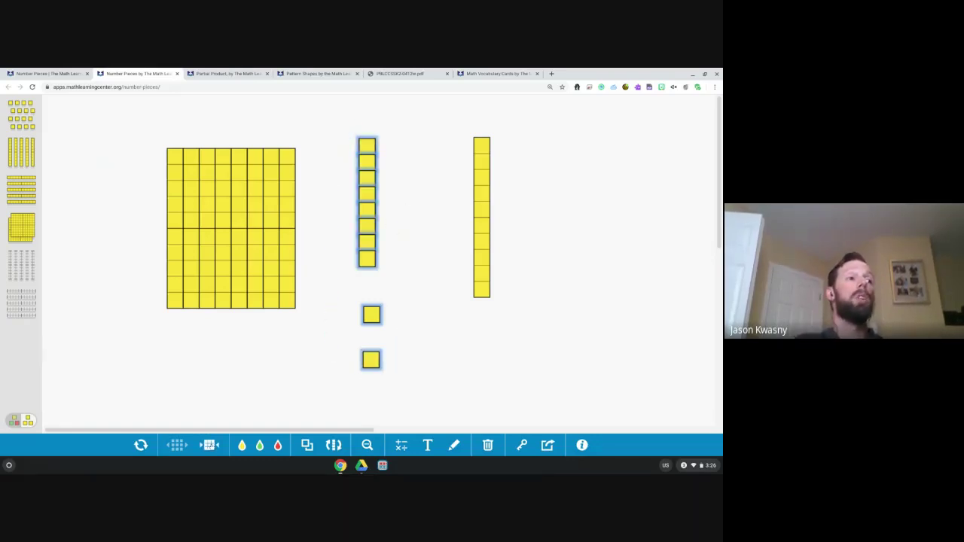
{"action": "left_click", "coordinate": [211, 446]}
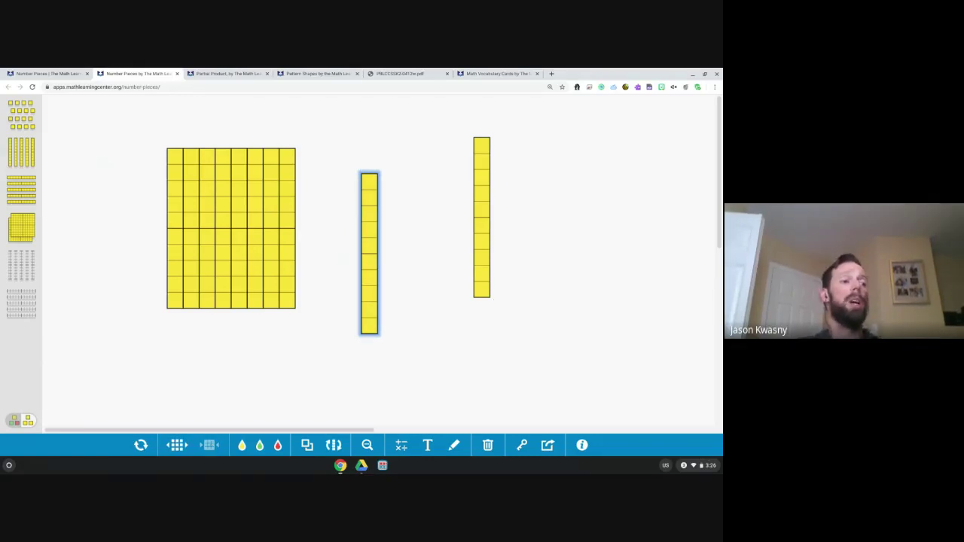
Rotate the regrouped ten strip to horizontal and back to vertical, and color it red
{"action": "left_click", "coordinate": [333, 445]}
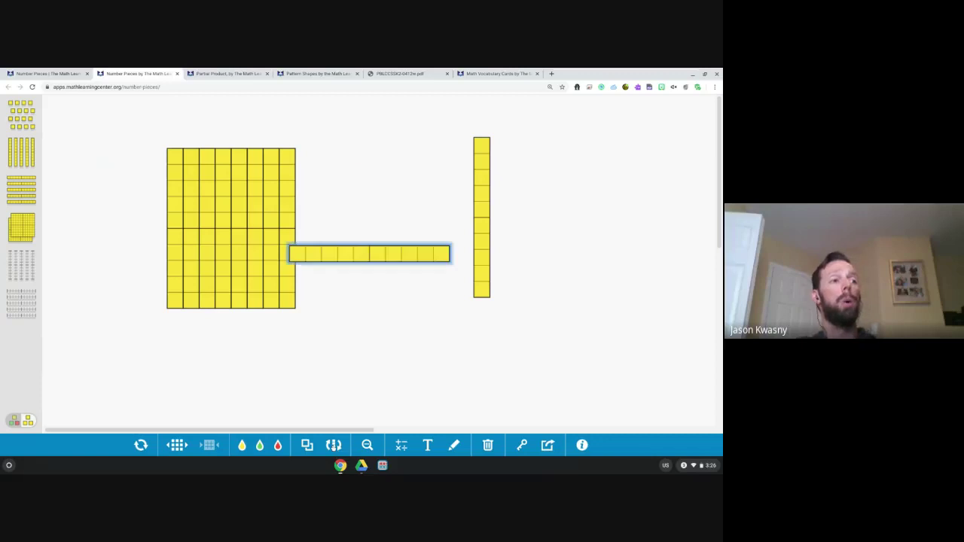
{"action": "left_click", "coordinate": [334, 445]}
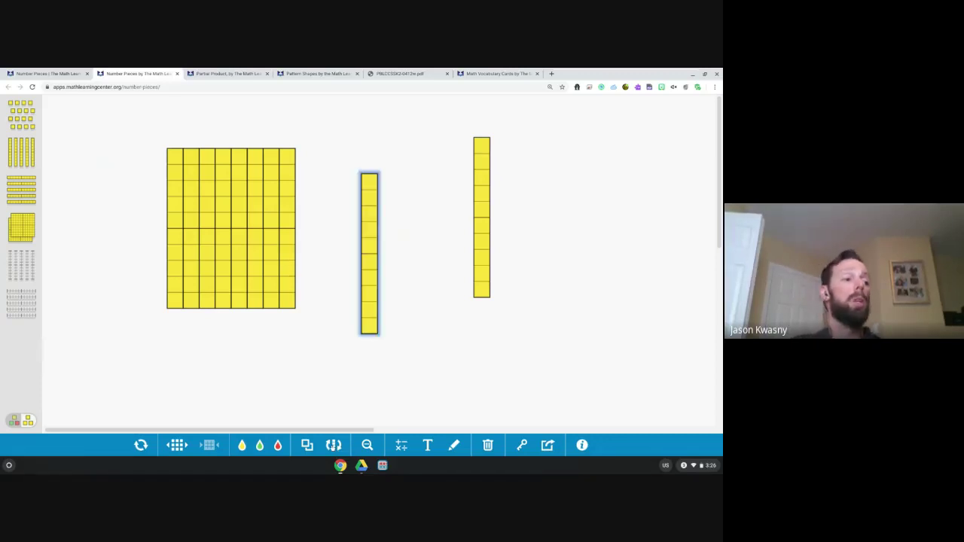
{"action": "left_click", "coordinate": [277, 446]}
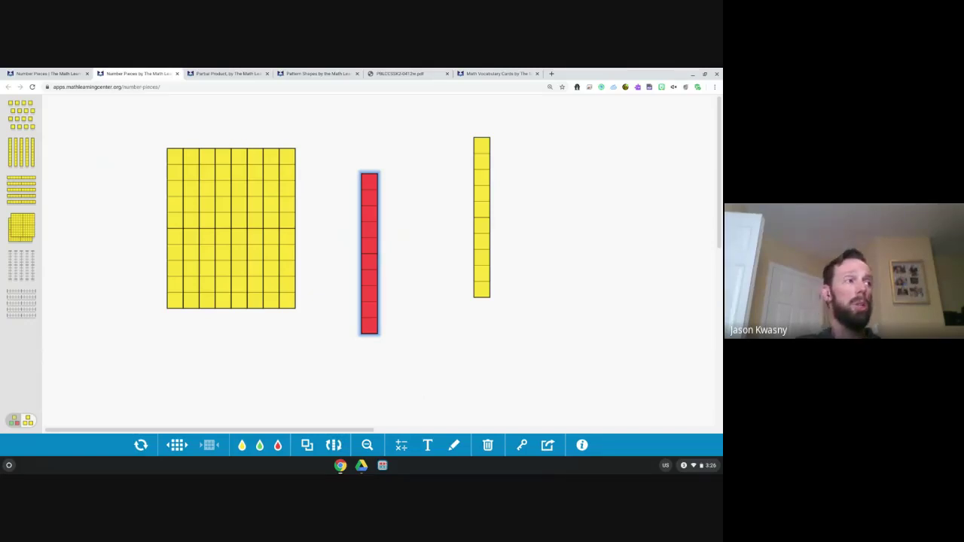
Return to the Free Math Apps page and open the Number Line web app
{"action": "key", "text": "ctrl+shift+Tab"}
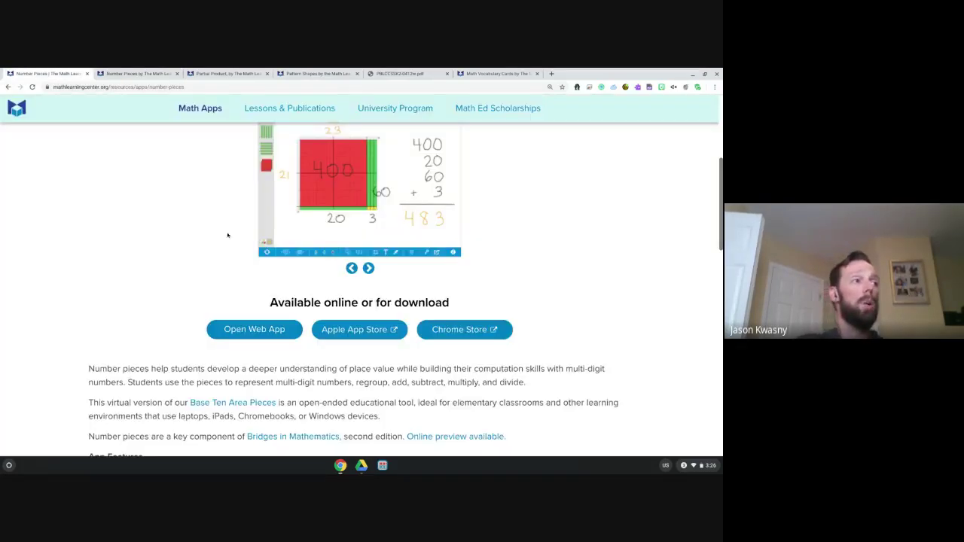
{"action": "left_click", "coordinate": [8, 86]}
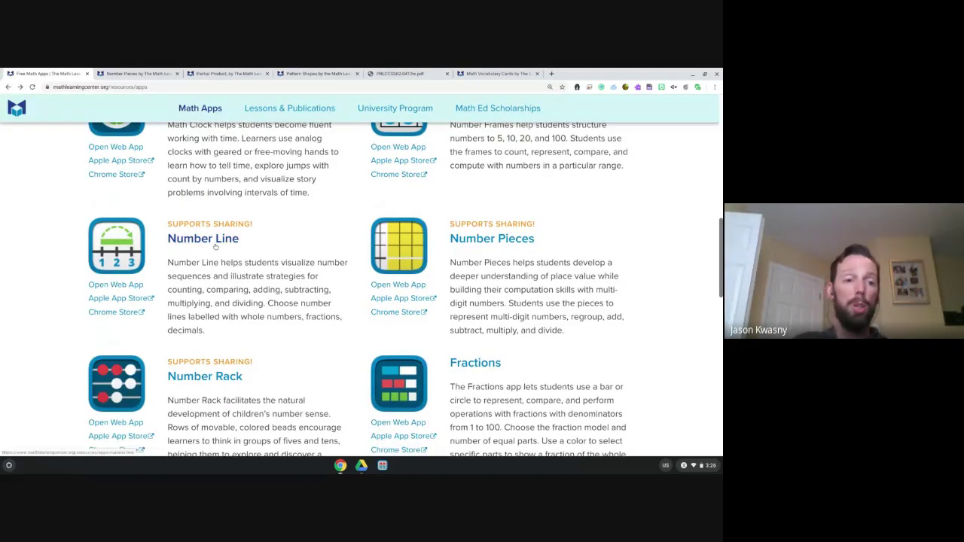
{"action": "left_click", "coordinate": [215, 241]}
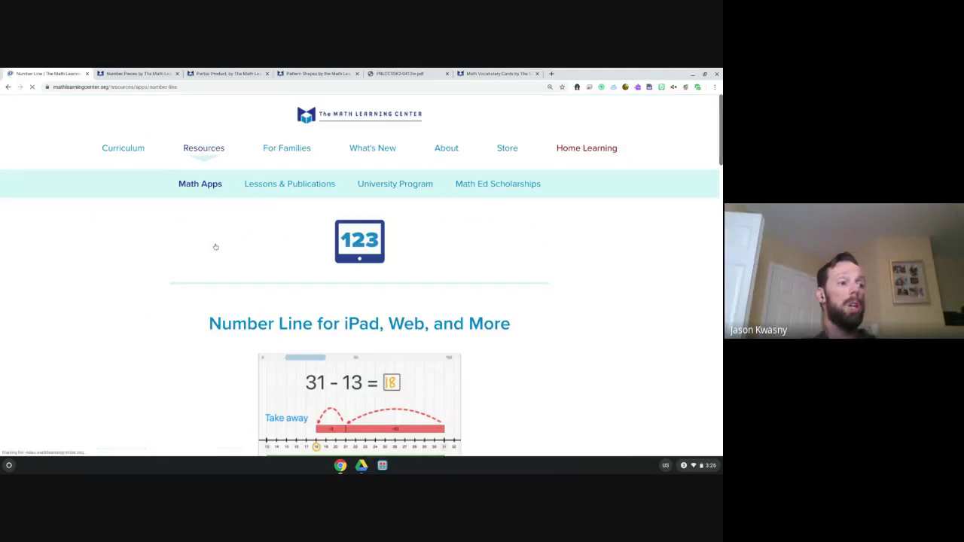
{"action": "scroll", "coordinate": [170, 297], "scroll_direction": "down", "scroll_amount": 3}
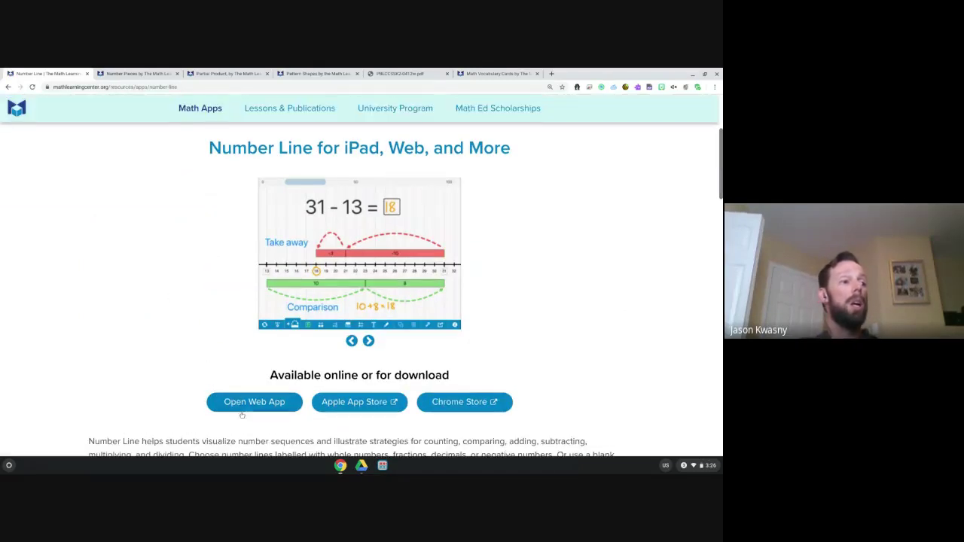
{"action": "left_click", "coordinate": [249, 403]}
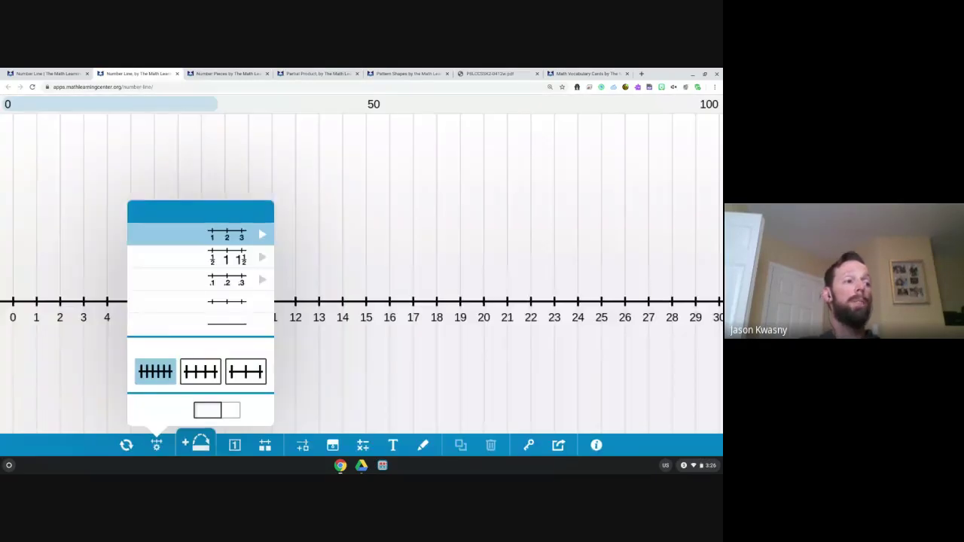
Set the number line to medium spacing and make it start at 123
{"action": "left_click", "coordinate": [206, 368]}
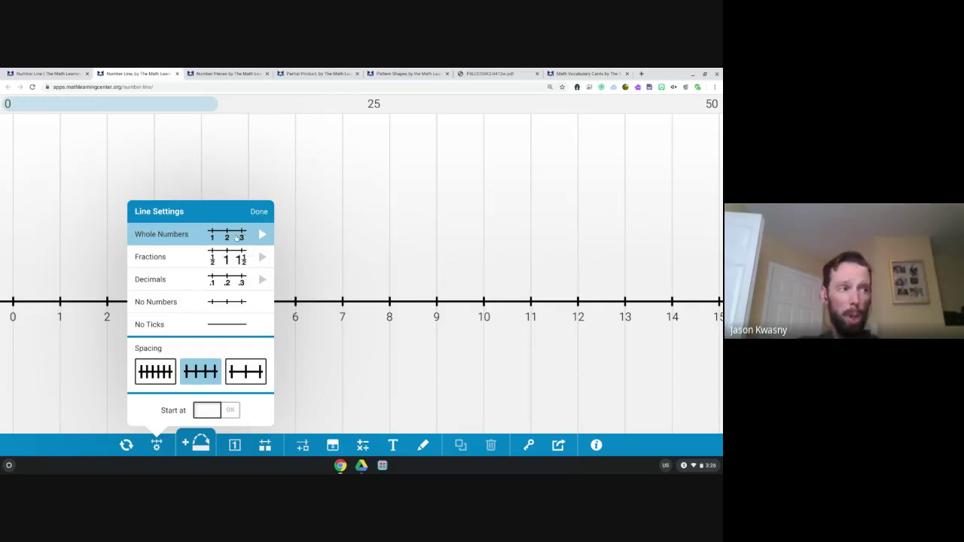
{"action": "left_click", "coordinate": [204, 411]}
{"action": "type", "text": "123"}
{"action": "key", "text": "Return"}
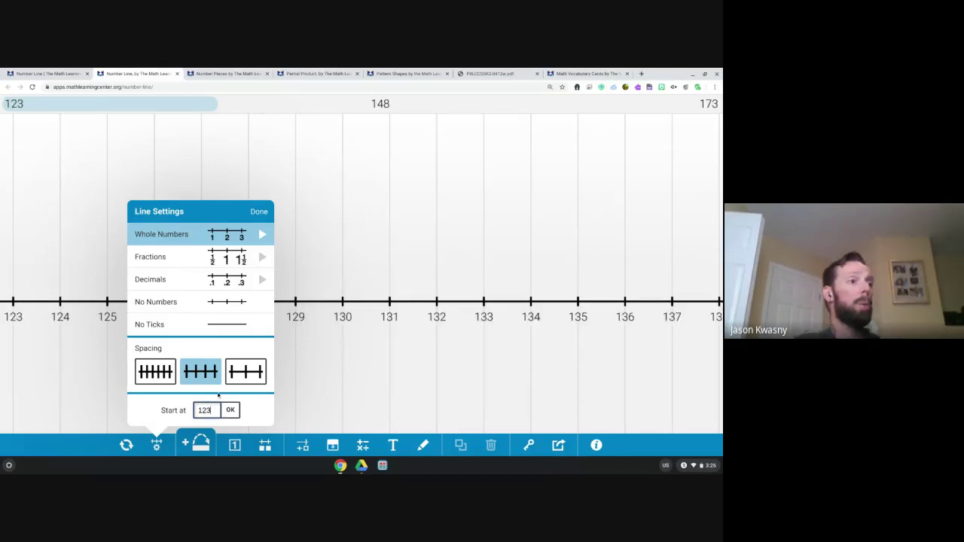
{"action": "left_click", "coordinate": [258, 213]}
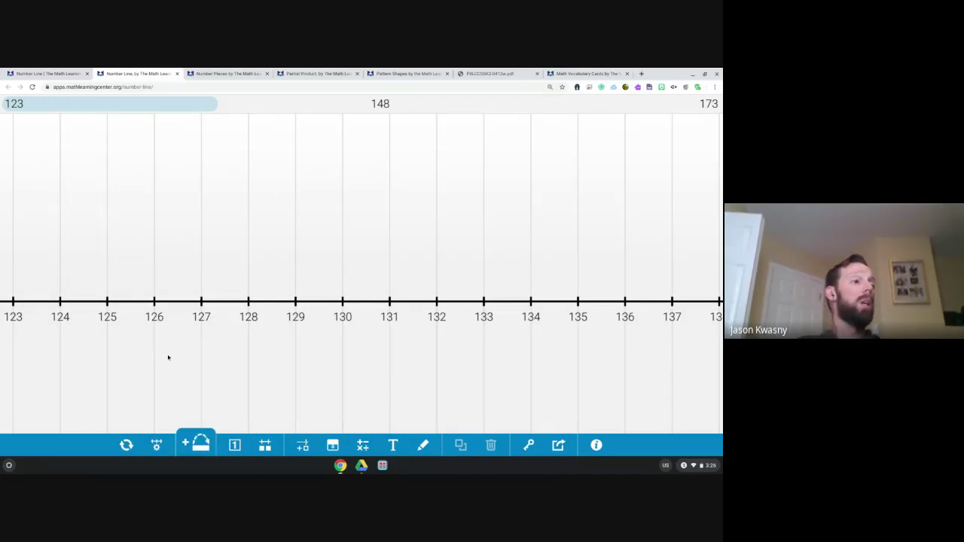
Add a jump spanning 126 to 128 and rest it on the number line
{"action": "left_click", "coordinate": [200, 444]}
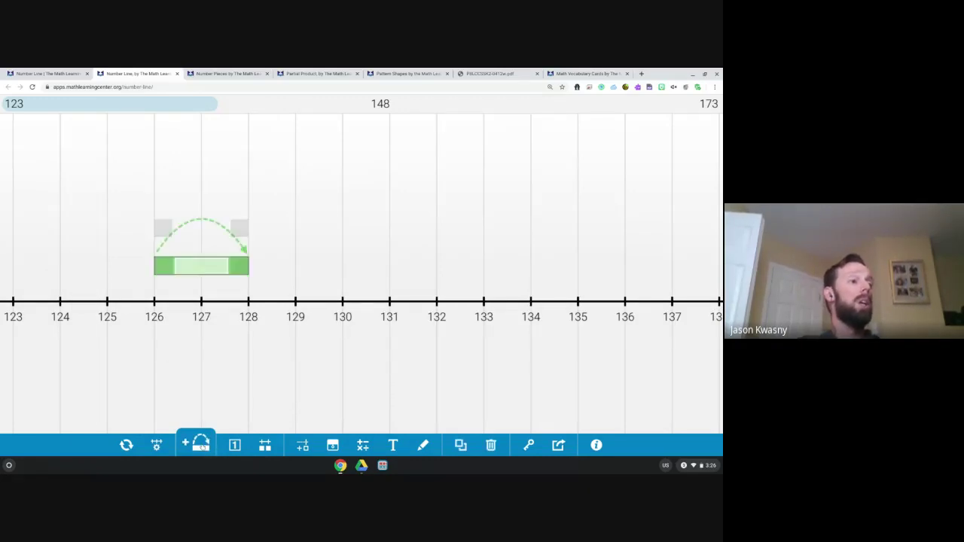
{"action": "left_click", "coordinate": [238, 287]}
{"action": "left_click_drag", "start_coordinate": [238, 286], "coordinate": [239, 295]}
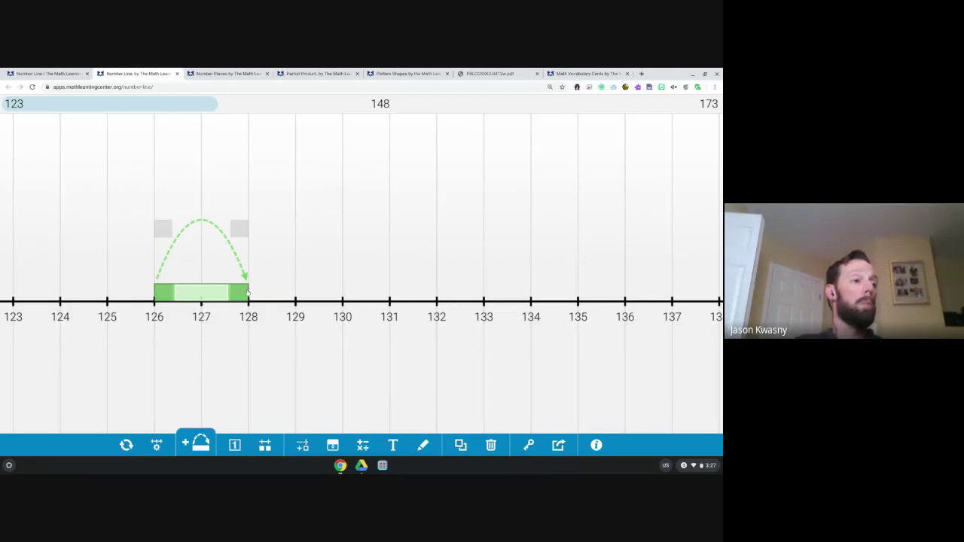
Hide the numbers under the line and reveal only 126 at the start of the jump
{"action": "left_click", "coordinate": [265, 445]}
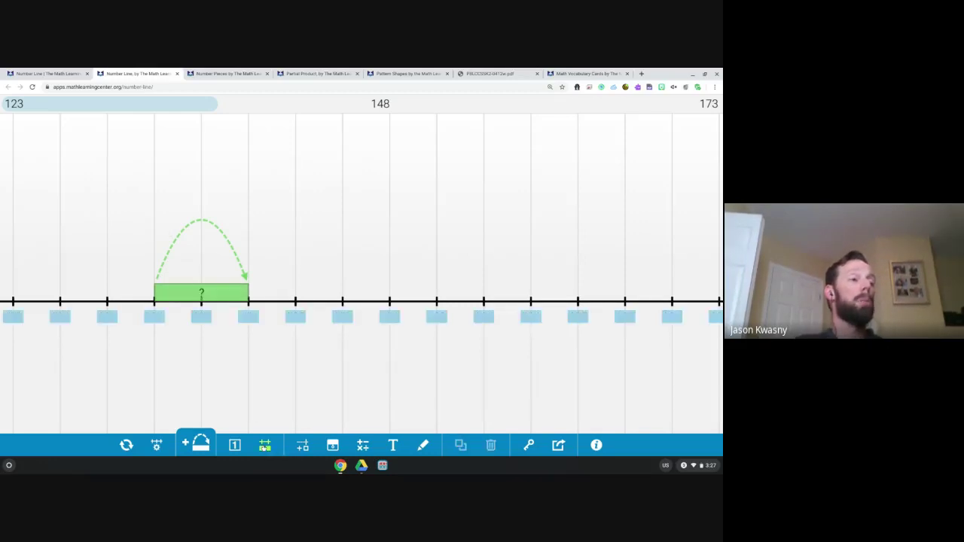
{"action": "left_click", "coordinate": [154, 317]}
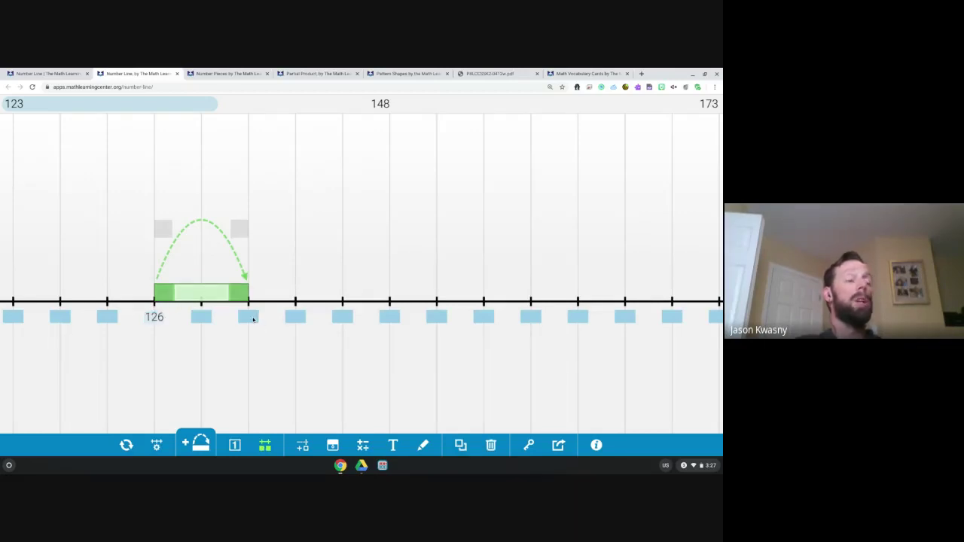
{"action": "left_click", "coordinate": [251, 317]}
{"action": "left_click", "coordinate": [250, 318]}
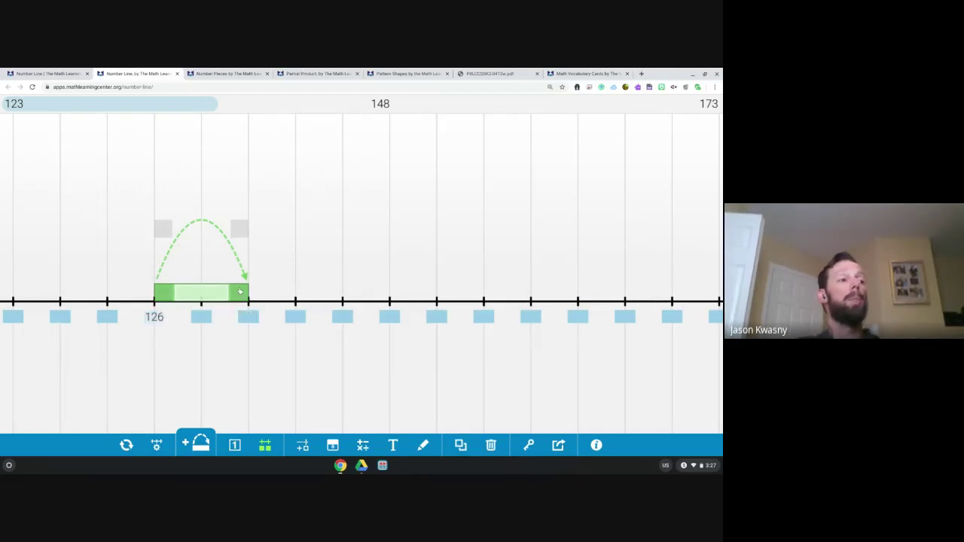
Extend the jump so it ends at the tick for 130, and label it 5
{"action": "left_click_drag", "start_coordinate": [240, 291], "coordinate": [342, 294]}
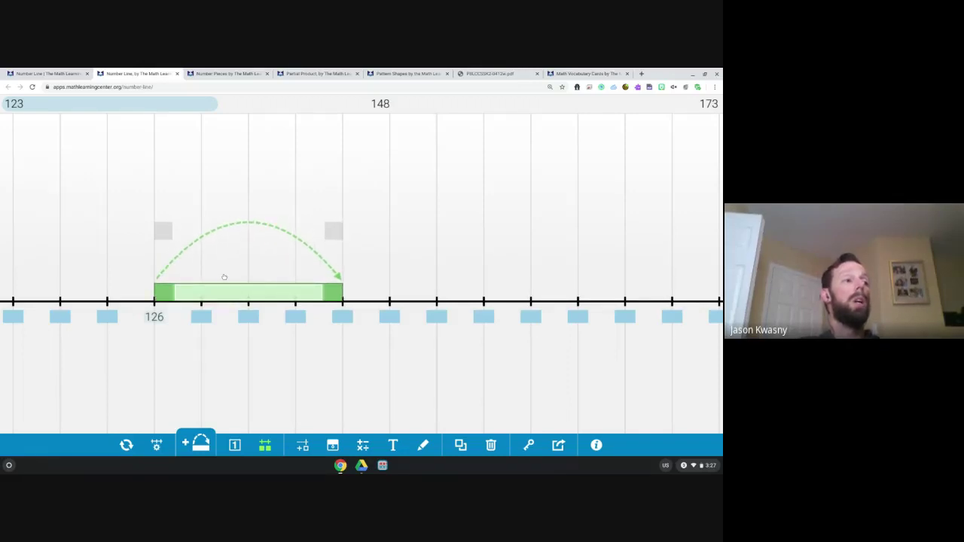
{"action": "left_click", "coordinate": [157, 232]}
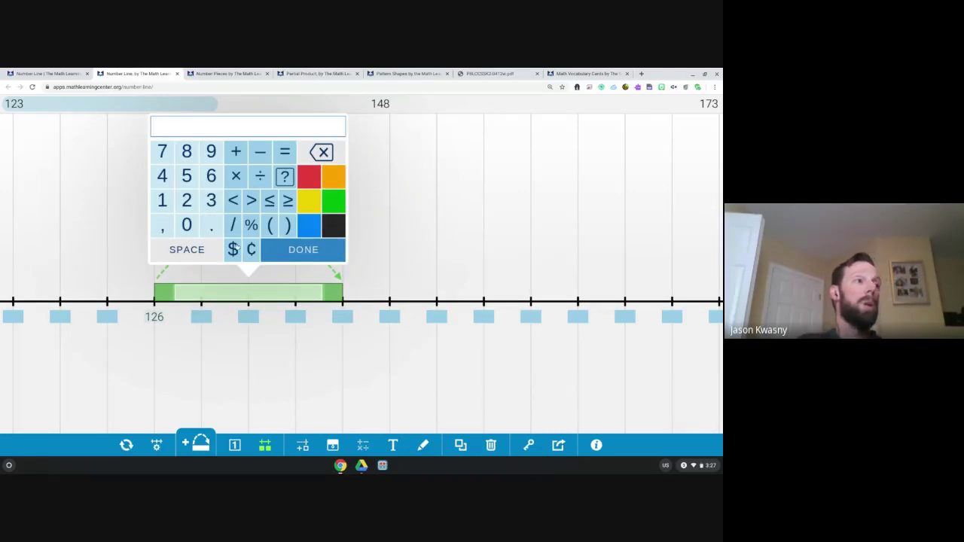
{"action": "type", "text": "5"}
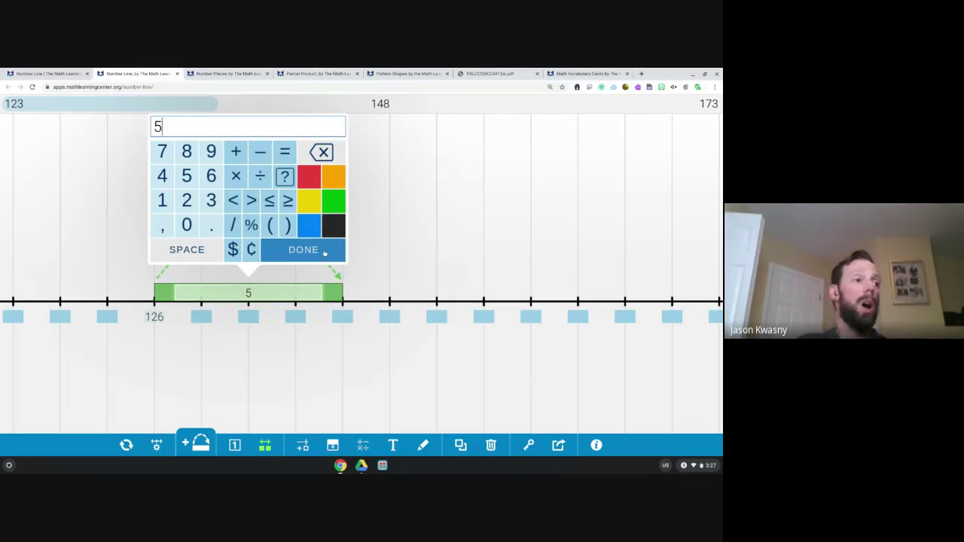
{"action": "left_click", "coordinate": [325, 251]}
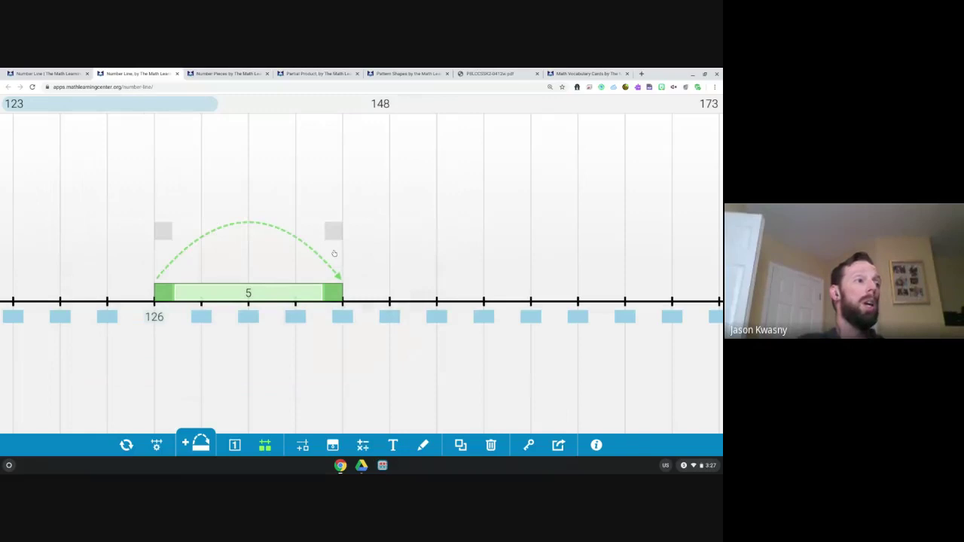
{"action": "left_click", "coordinate": [167, 236]}
{"action": "left_click", "coordinate": [315, 255]}
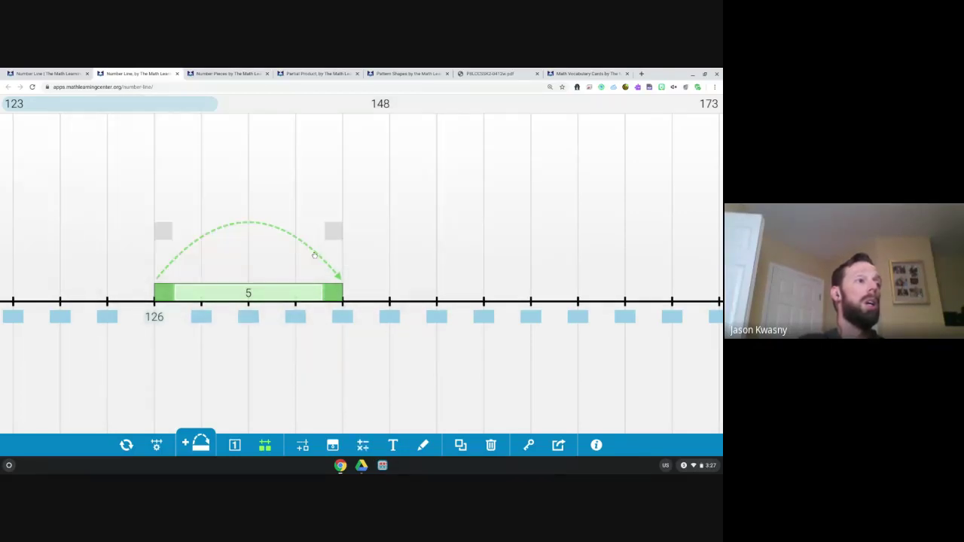
{"action": "left_click", "coordinate": [255, 295]}
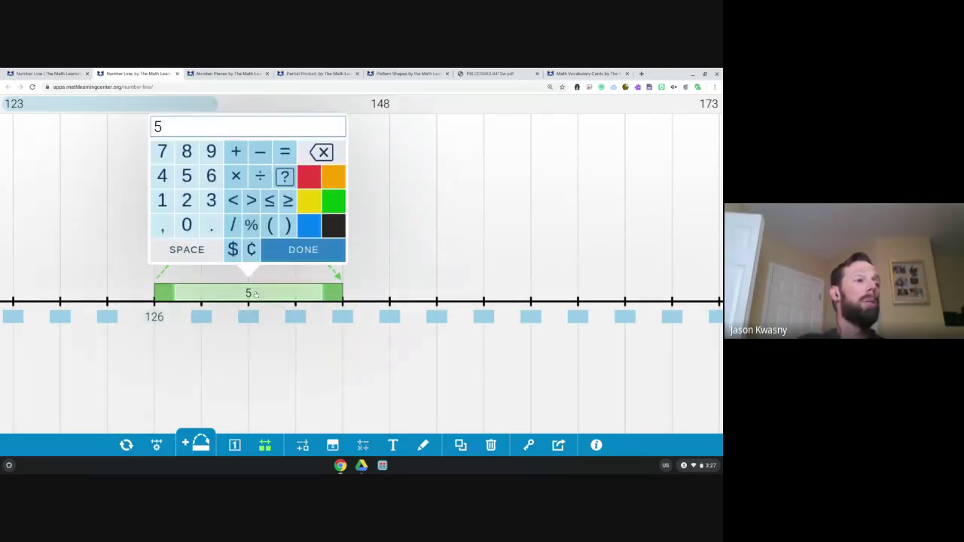
{"action": "left_click", "coordinate": [294, 254]}
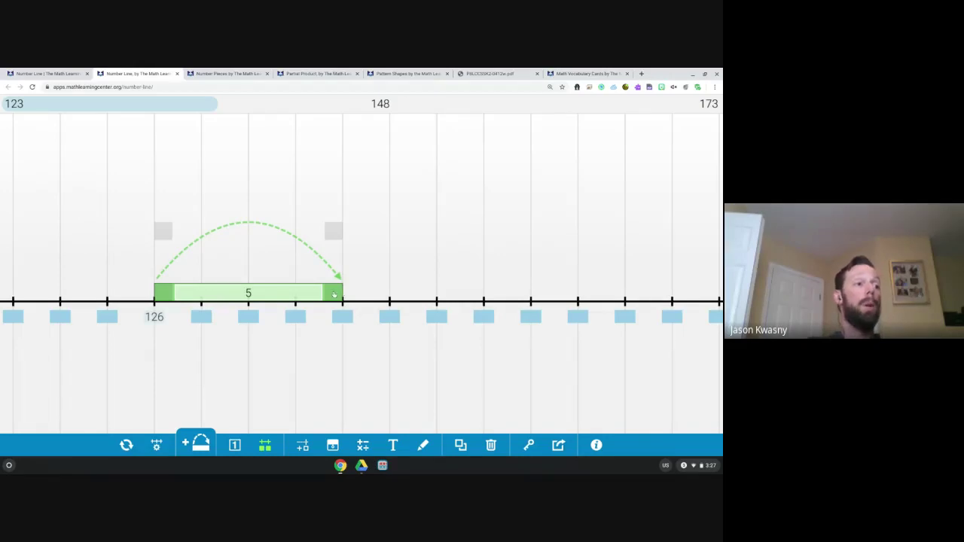
Shorten the jump to end at the tick for 129, leave that tick's number box blank, and show the jump's actual length
{"action": "left_click_drag", "start_coordinate": [334, 294], "coordinate": [297, 294]}
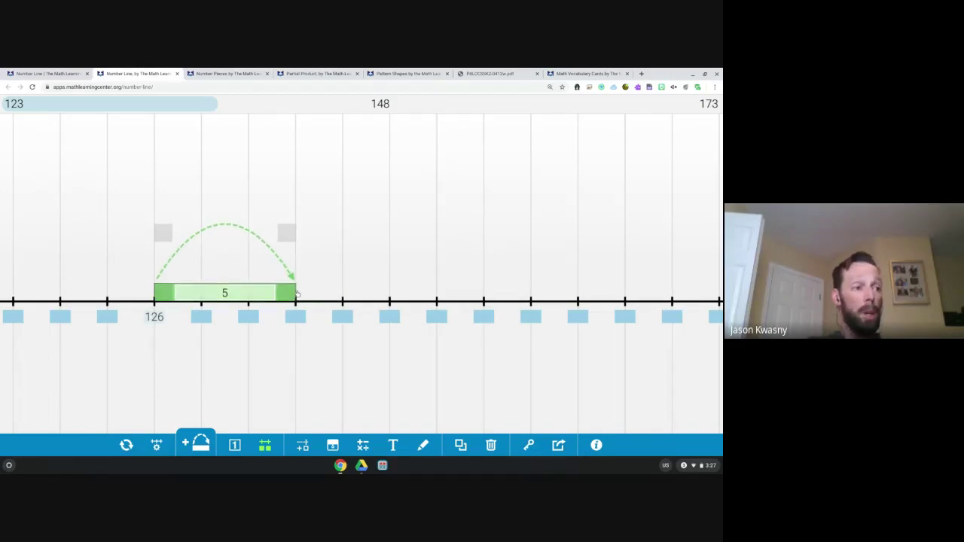
{"action": "left_click", "coordinate": [296, 316]}
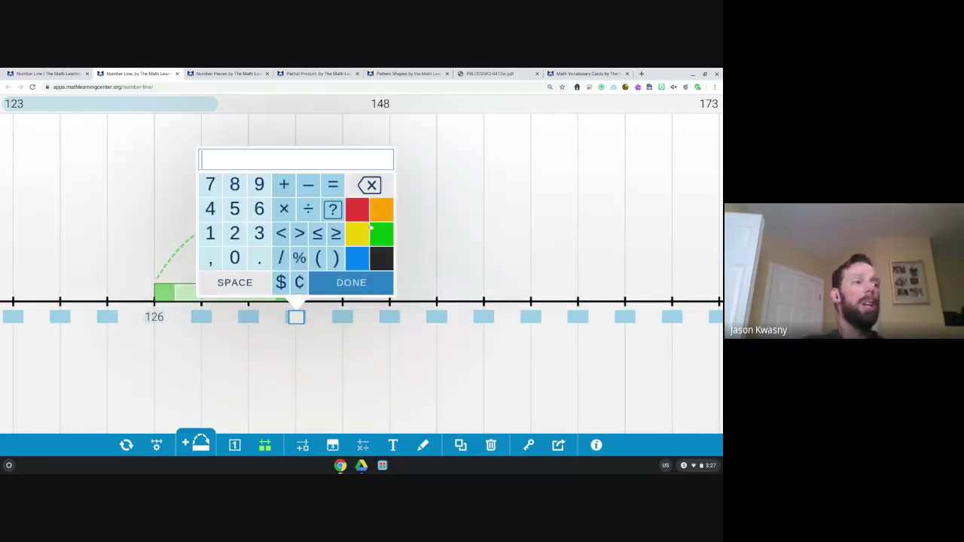
{"action": "left_click", "coordinate": [342, 283]}
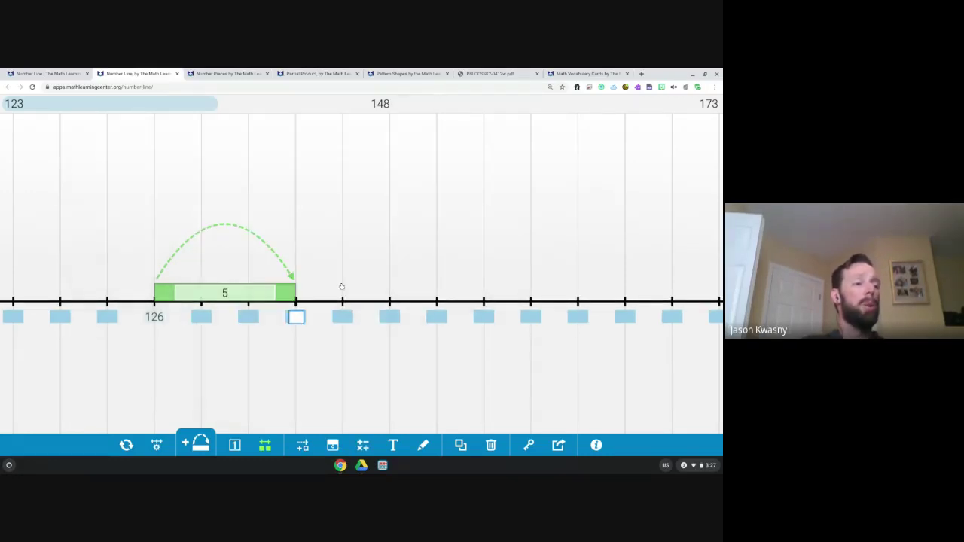
{"action": "left_click", "coordinate": [232, 447]}
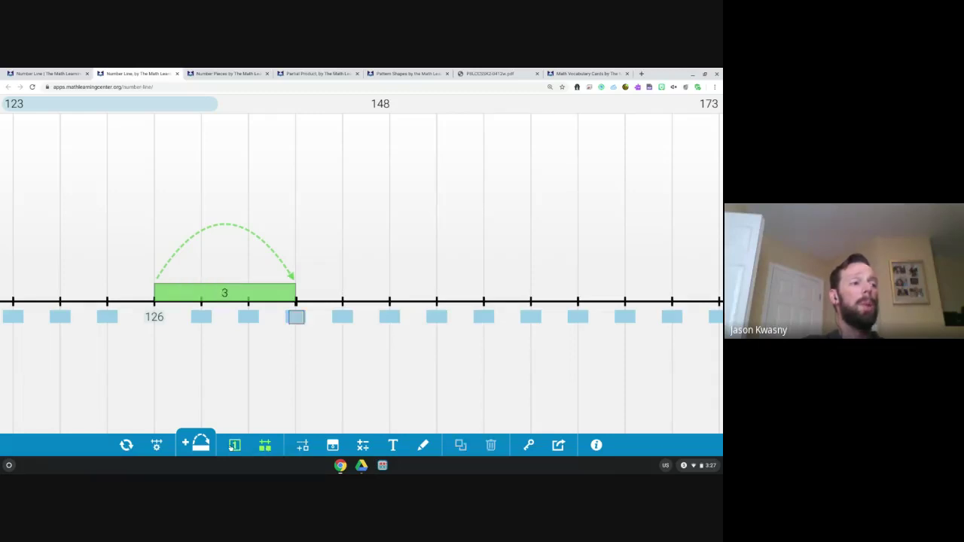